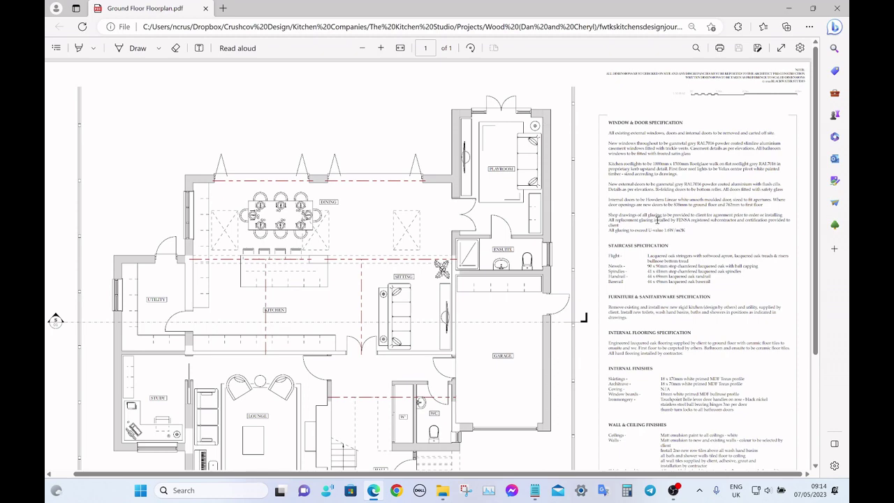
# Look over the proposed ground floor plan in the PDF from the dining area down to the title block.
pyautogui.scroll(-3, 657, 220)
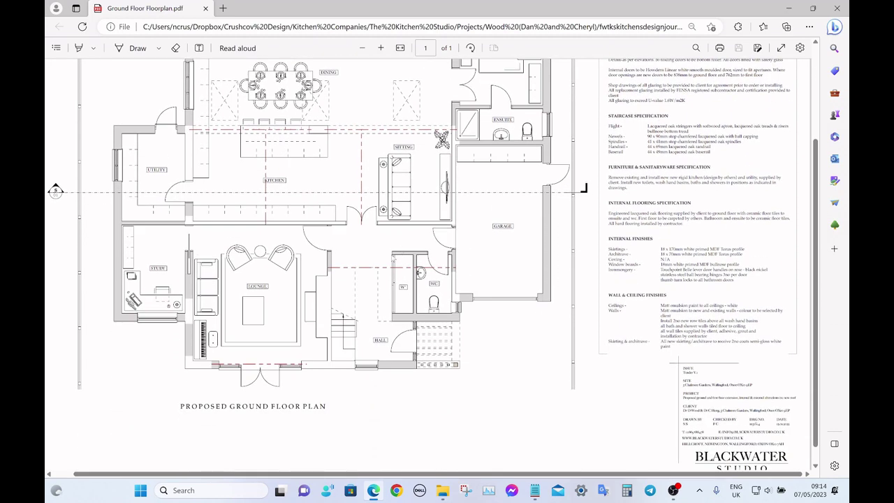
pyautogui.scroll(2, 370, 147)
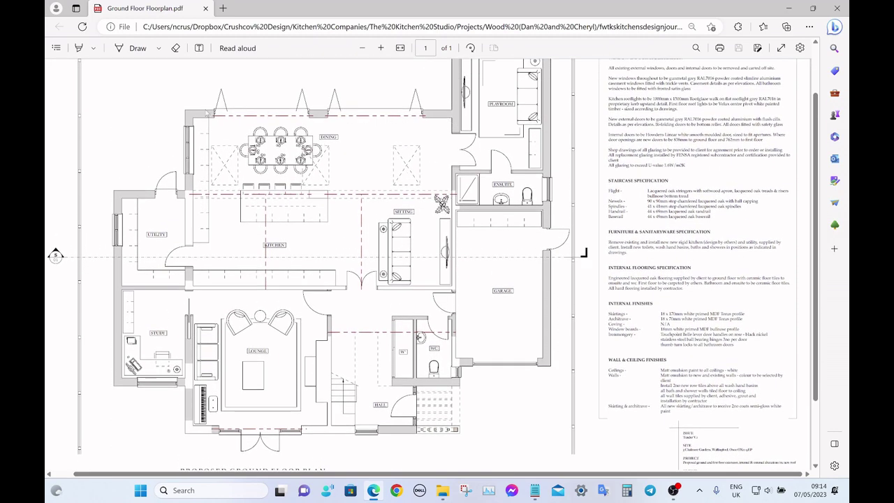
pyautogui.scroll(2, 665, 134)
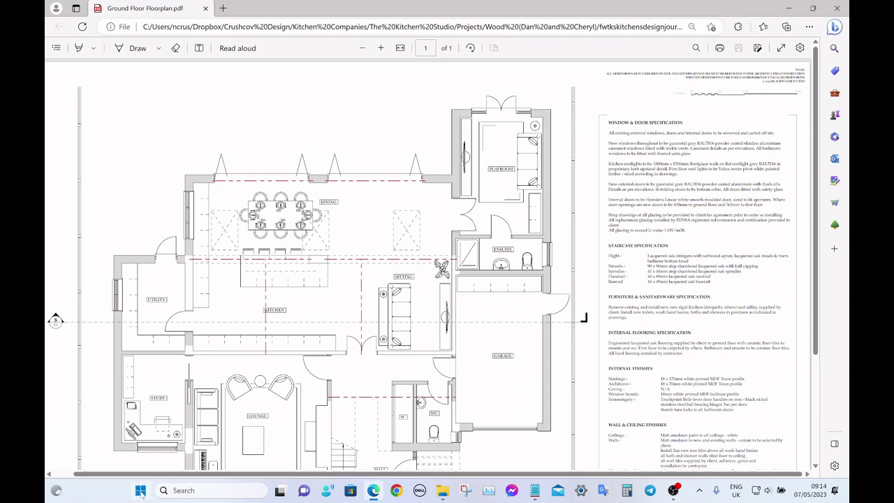
# Open SketchUp and switch the model from the plan view to Scene 1.
pyautogui.click(141, 490)
pyautogui.scroll(-1, 606, 241)
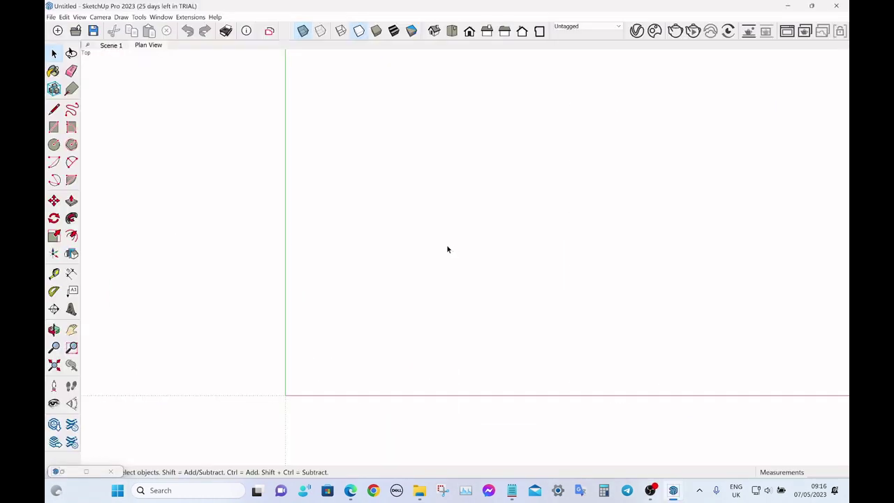
pyautogui.click(115, 48)
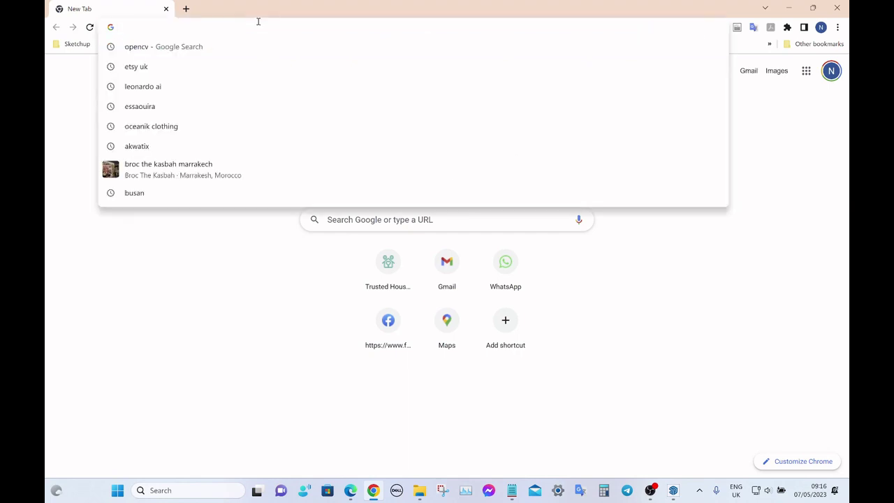
# Open smallpdf.com in Chrome and bring up its PDF to JPG converter.
pyautogui.write('smallpd')
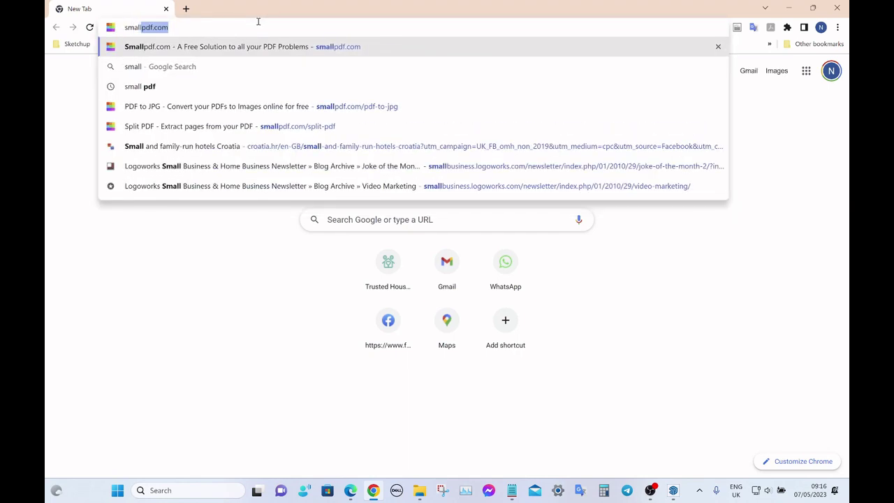
pyautogui.write('f')
pyautogui.press('Return')
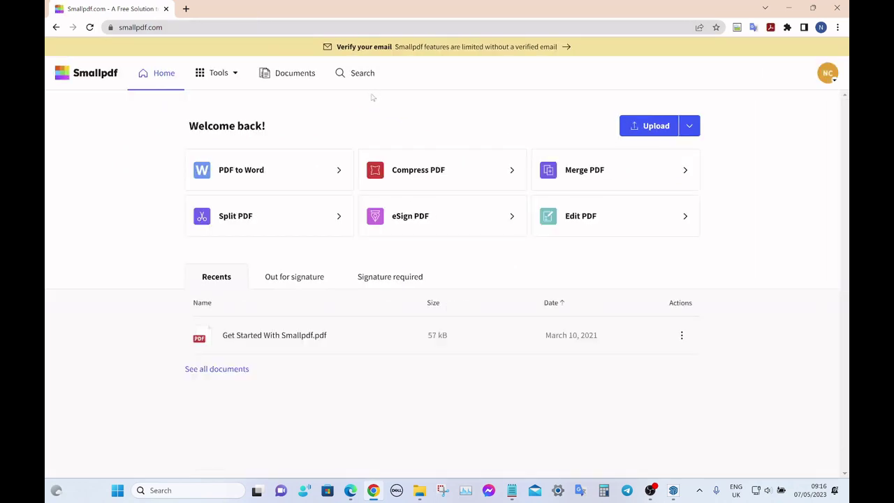
pyautogui.click(222, 74)
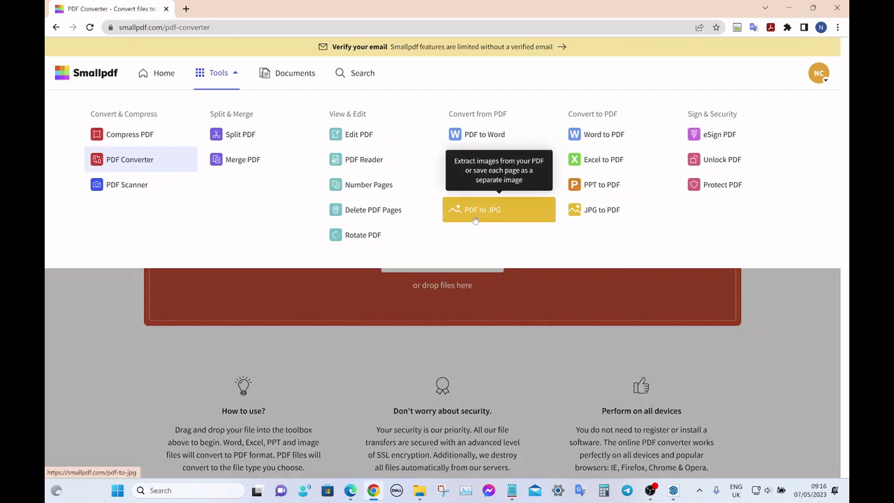
pyautogui.click(508, 218)
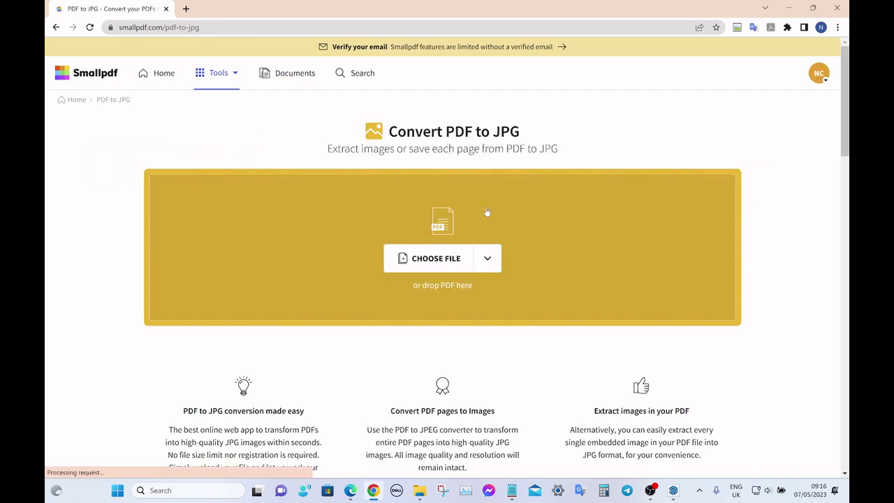
# Upload Ground Floor Floorplan.pdf from the fwtkskitchensdesignjourney folder and convert its entire pages to JPG.
pyautogui.click(447, 270)
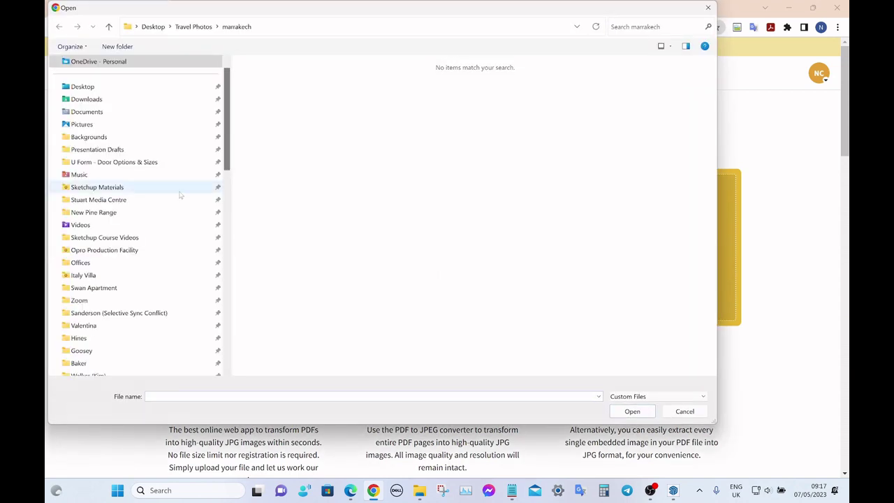
pyautogui.scroll(-5, 118, 202)
pyautogui.scroll(-3, 118, 203)
pyautogui.click(105, 249)
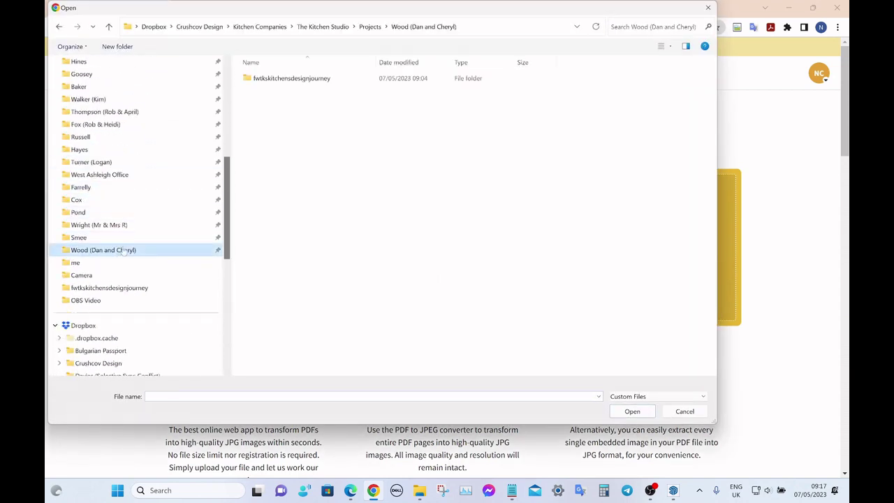
pyautogui.doubleClick(276, 85)
pyautogui.doubleClick(299, 89)
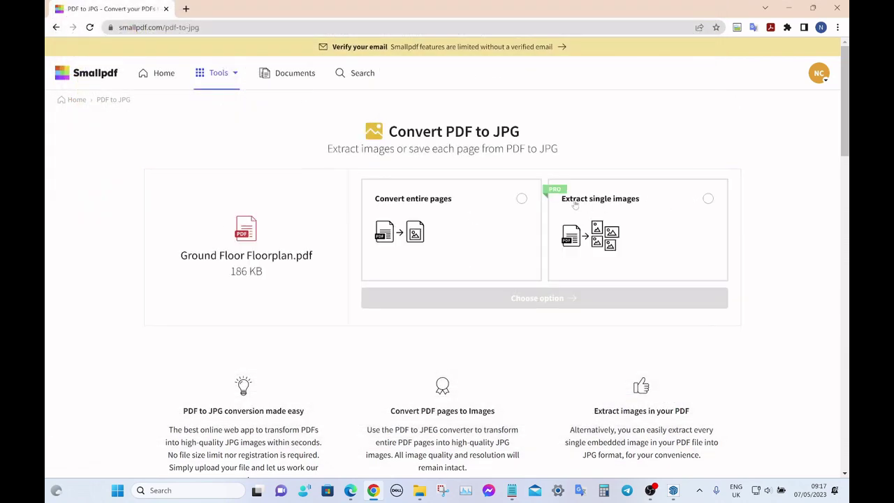
pyautogui.click(523, 199)
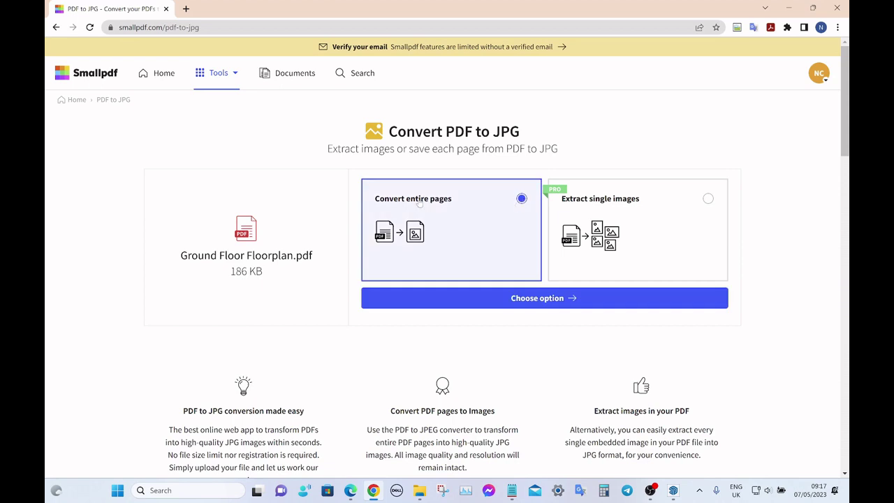
pyautogui.click(542, 300)
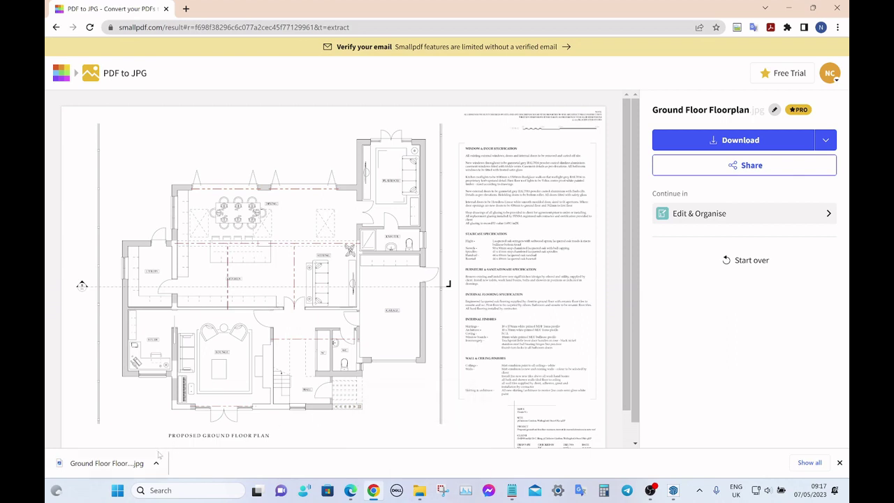
# Switch to SketchUp and import Ground Floor Floorplan from Downloads as an image, placed from the origin at about 16722 mm high.
pyautogui.click(673, 491)
pyautogui.click(51, 16)
pyautogui.click(84, 161)
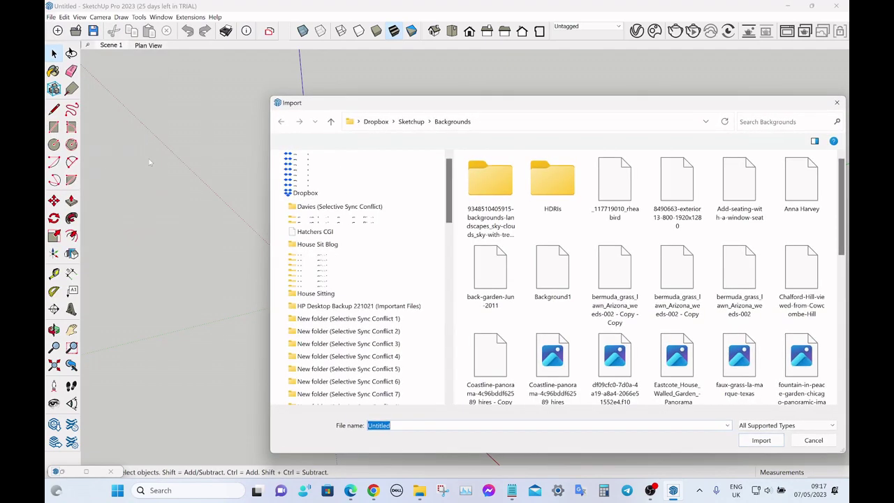
pyautogui.scroll(10, 300, 187)
pyautogui.scroll(10, 353, 187)
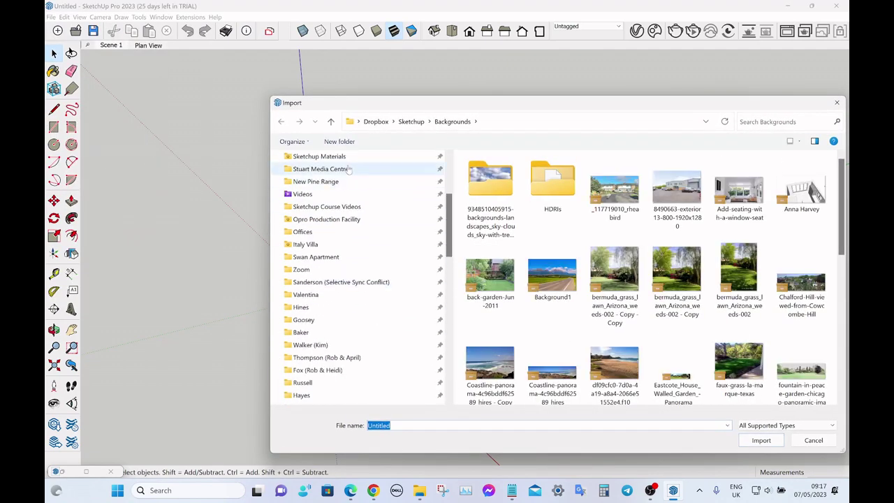
pyautogui.click(323, 209)
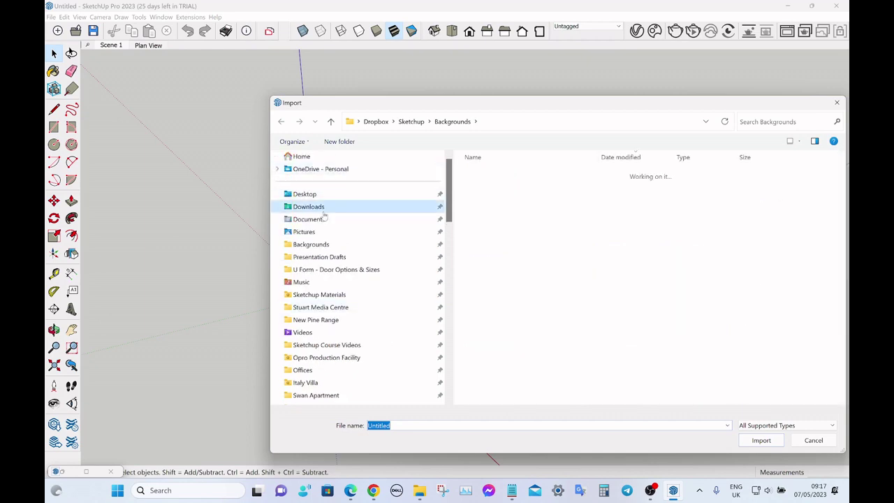
pyautogui.click(503, 188)
pyautogui.click(503, 202)
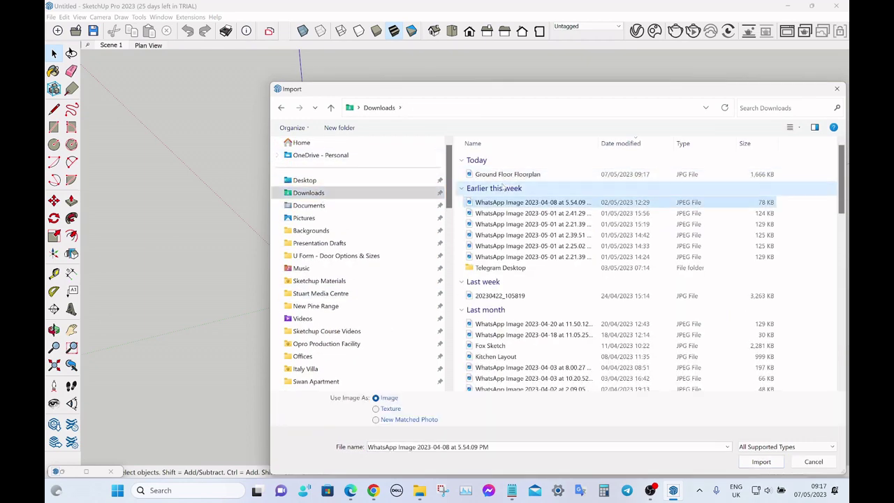
pyautogui.doubleClick(503, 176)
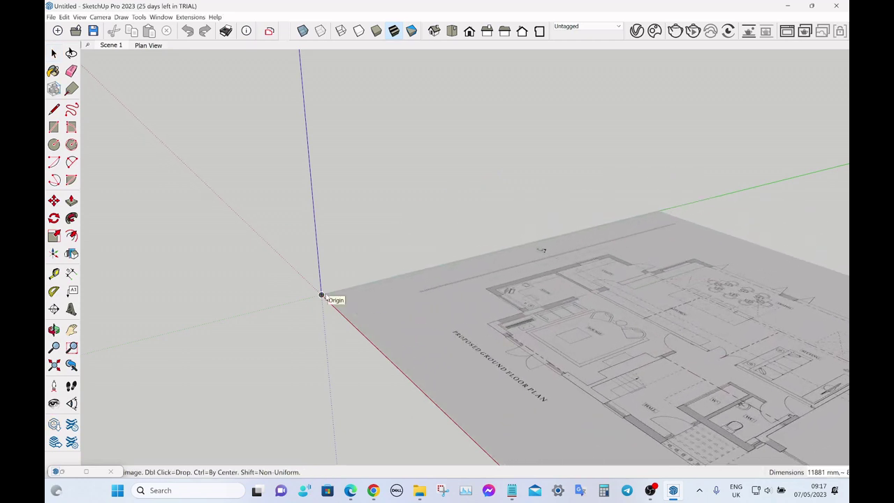
pyautogui.click(322, 295)
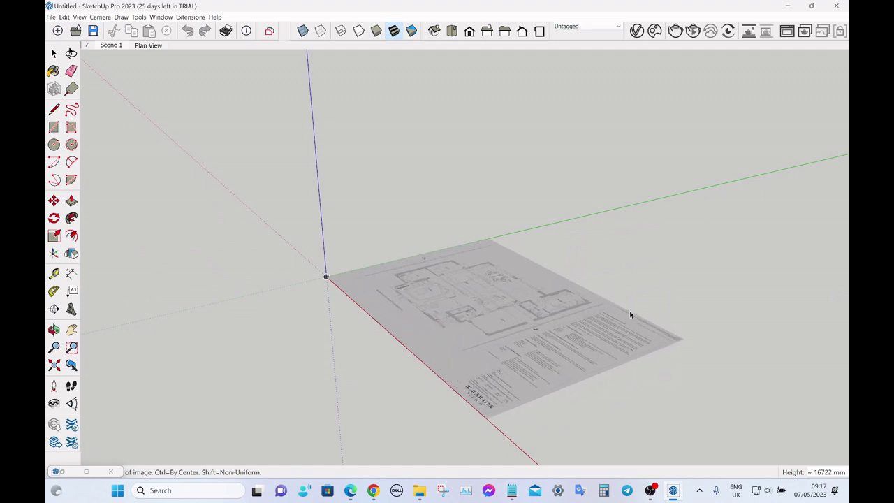
pyautogui.click(630, 314)
# Explode the imported floor plan image into editable geometry.
pyautogui.click(635, 279)
pyautogui.moveTo(634, 280); pyautogui.dragTo(524, 286, button='middle')
pyautogui.scroll(5, 519, 259)
pyautogui.scroll(6, 670, 200)
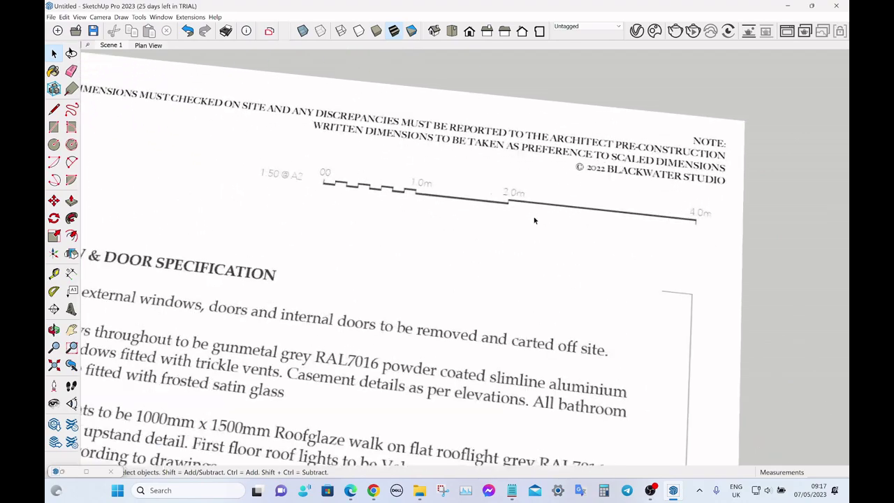
pyautogui.rightClick(439, 218)
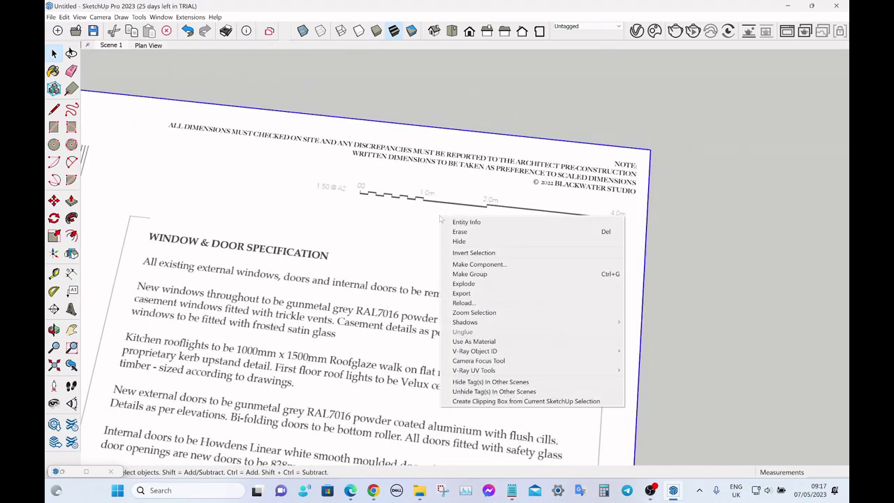
pyautogui.click(480, 282)
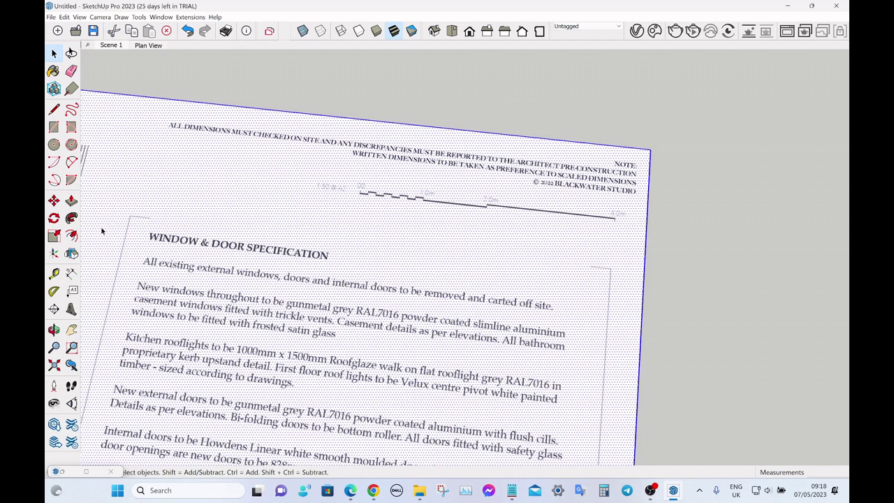
# Measure the plan's scale bar from 00 to 4.0m with the Tape Measure and resize the model so it equals 4000 mm.
pyautogui.click(54, 273)
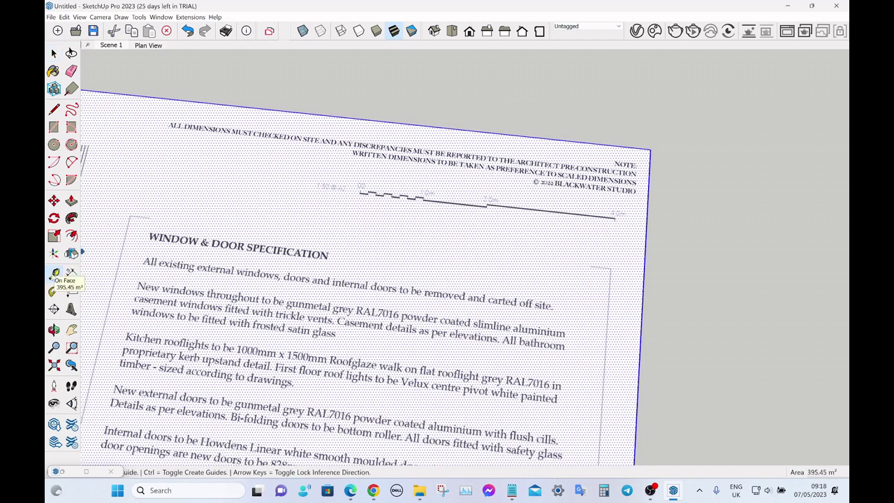
pyautogui.click(359, 192)
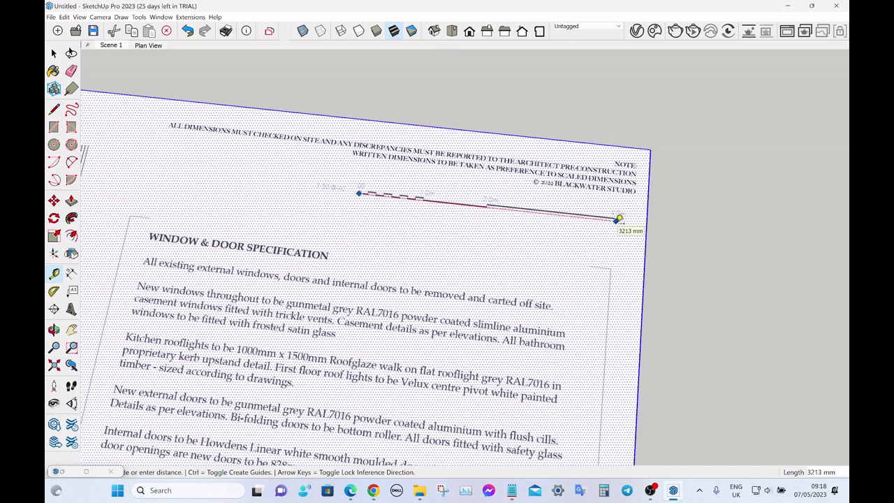
pyautogui.click(619, 219)
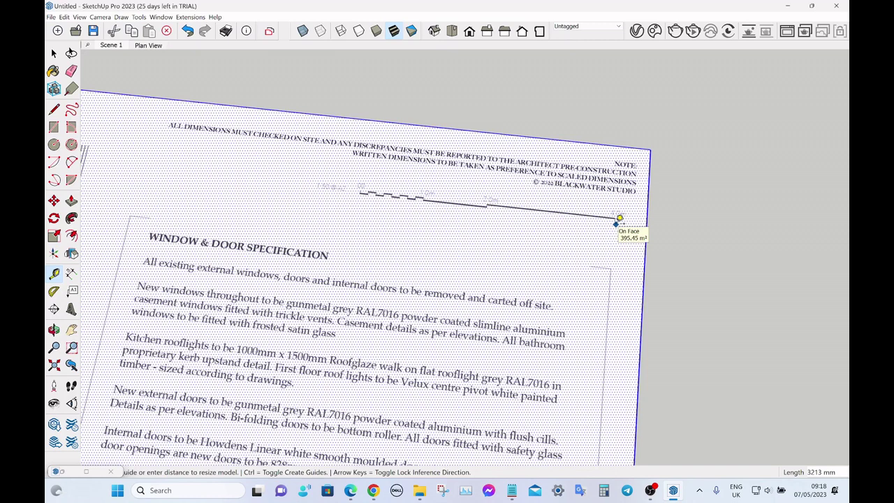
pyautogui.write('4000')
pyautogui.press('Return')
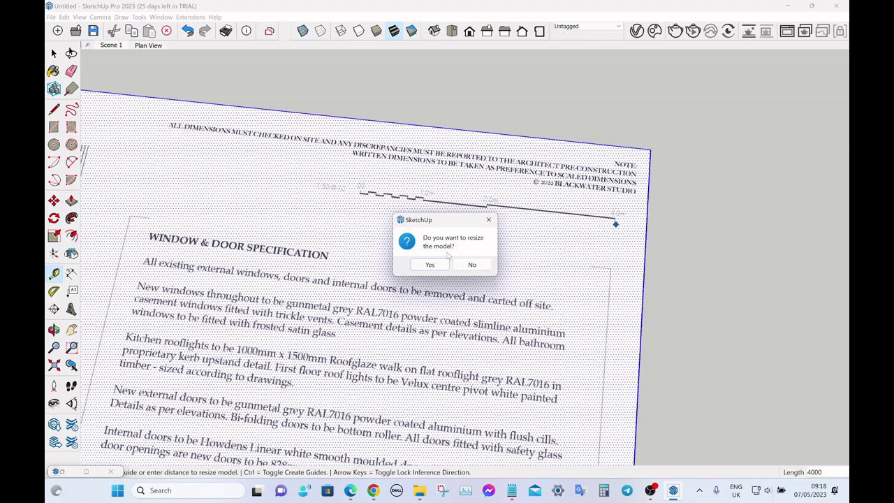
pyautogui.click(430, 265)
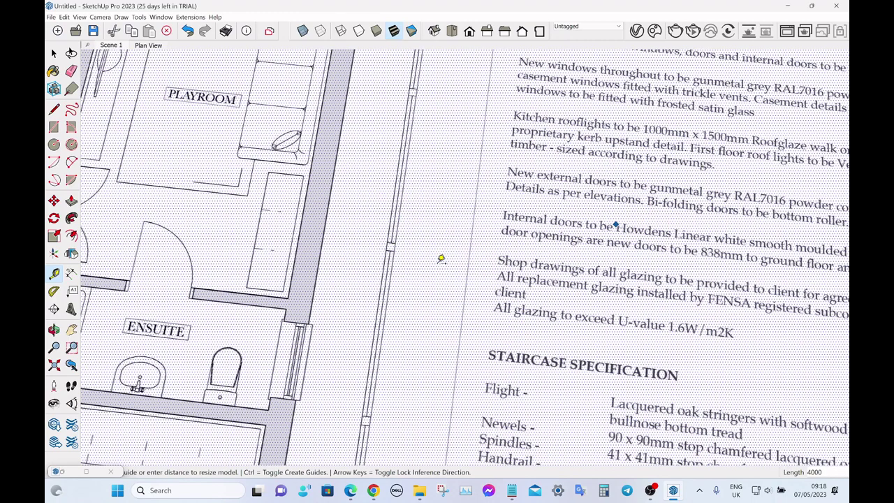
# Make a group from the selected floor plan face and its edges.
pyautogui.press('space')
pyautogui.rightClick(438, 259)
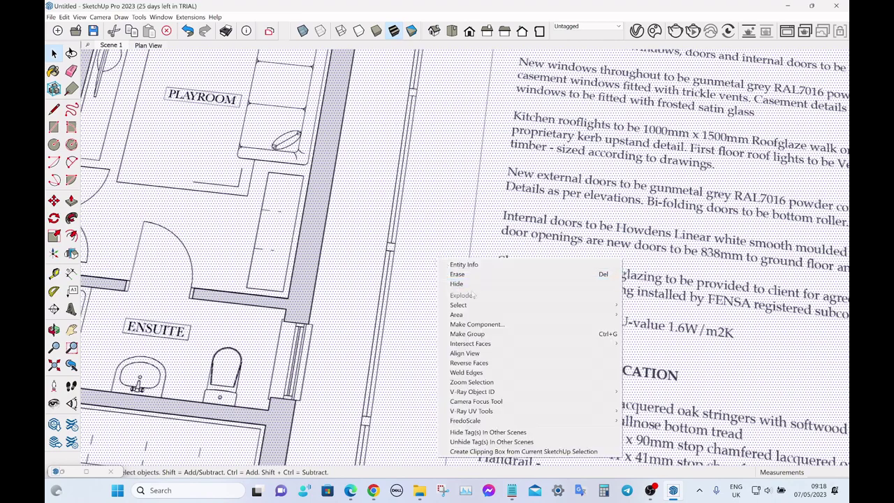
pyautogui.click(481, 337)
# Check the plan's scale bar from the 00 mark to the 4.0m mark with the Tape Measure.
pyautogui.scroll(-8, 412, 267)
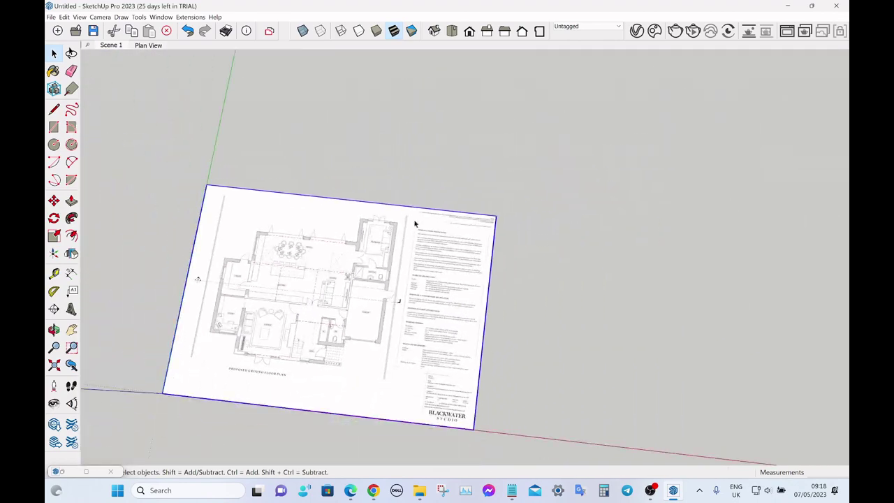
pyautogui.scroll(3, 443, 221)
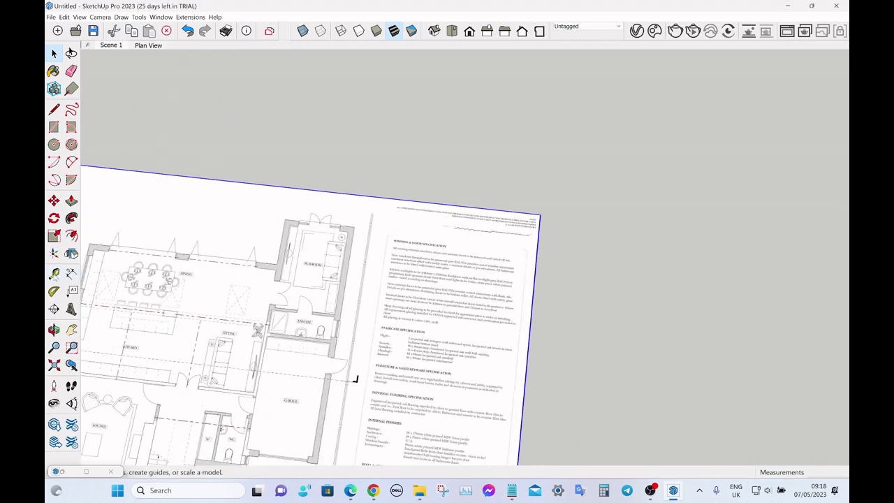
pyautogui.click(54, 273)
pyautogui.scroll(5, 465, 220)
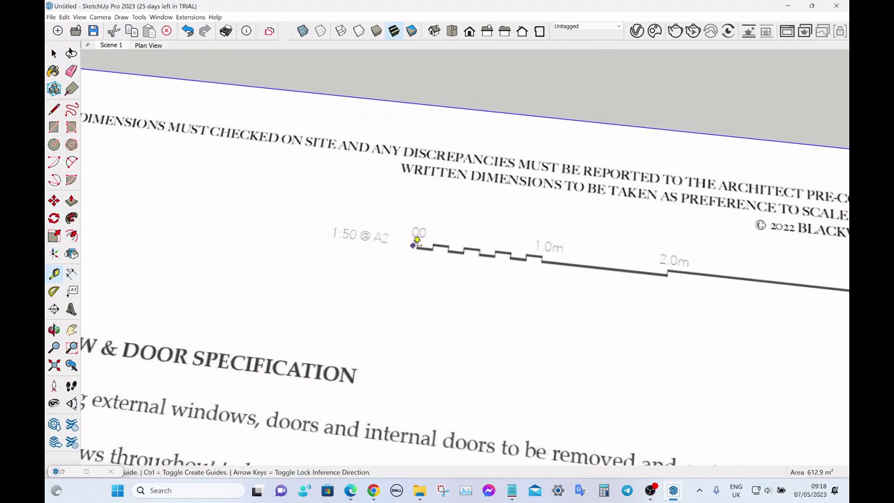
pyautogui.scroll(5, 419, 235)
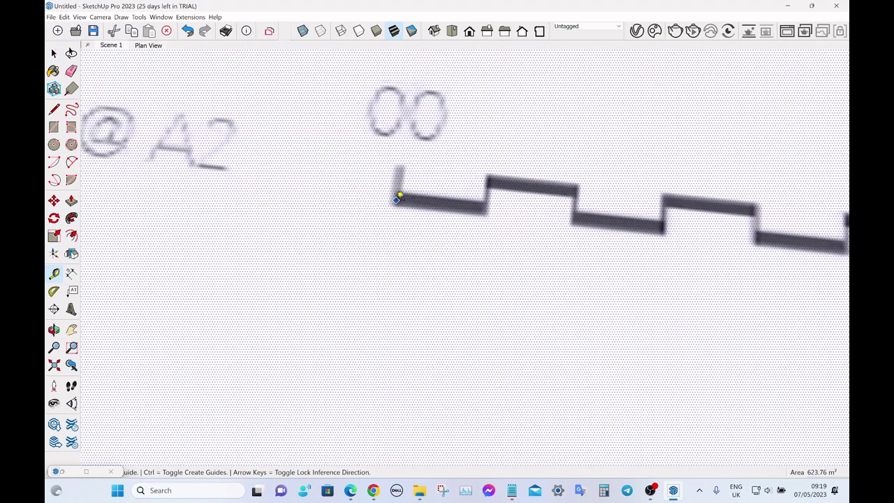
pyautogui.click(398, 192)
pyautogui.scroll(-5, 279, 199)
pyautogui.scroll(-5, 279, 203)
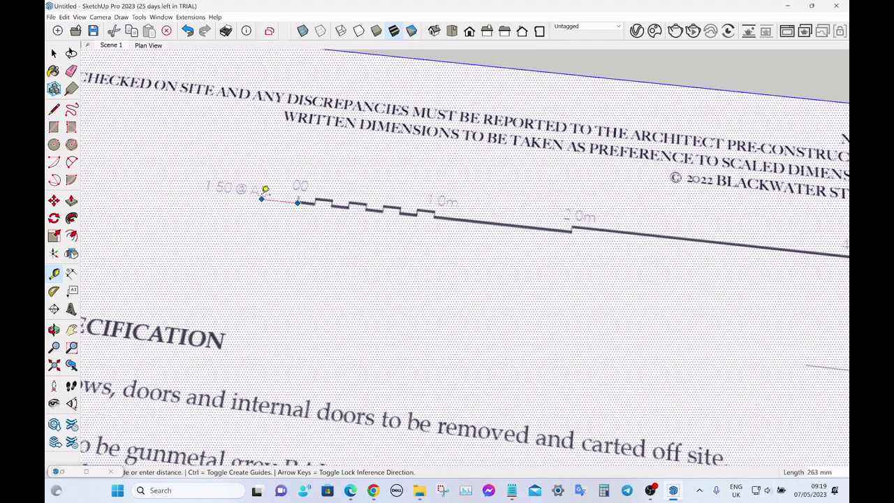
pyautogui.scroll(6, 601, 251)
pyautogui.scroll(4, 637, 275)
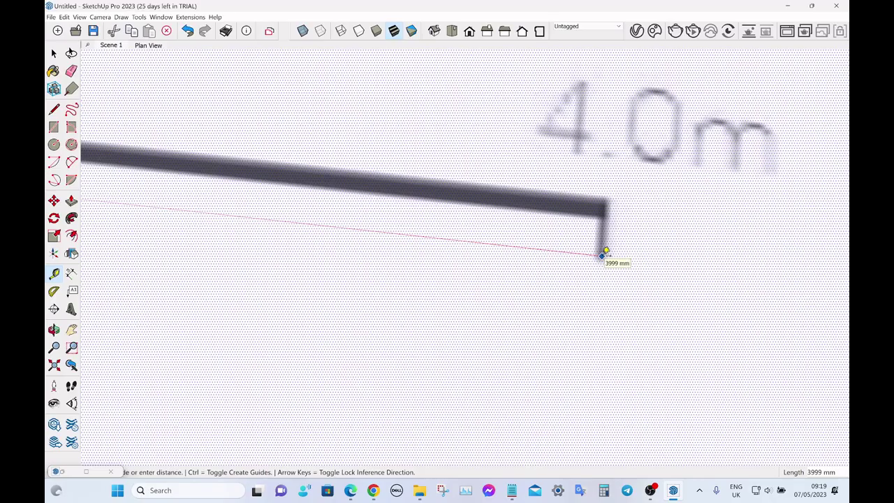
pyautogui.press('space')
pyautogui.scroll(-10, 628, 210)
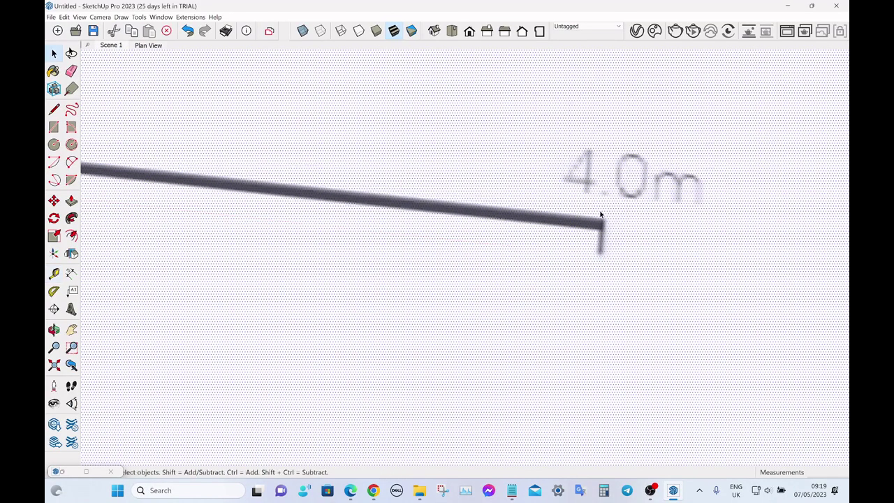
pyautogui.scroll(-6, 661, 169)
# Group the scaled floor plan face with its edges and clear the selection.
pyautogui.rightClick(409, 265)
pyautogui.click(435, 340)
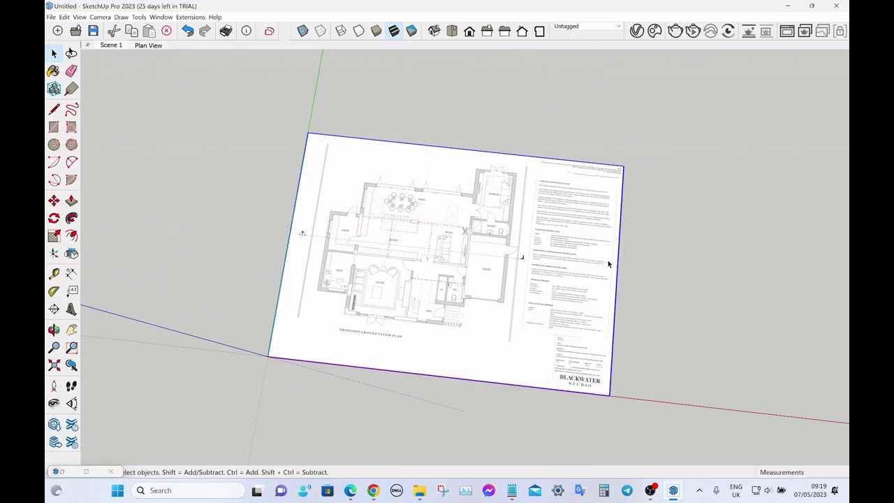
pyautogui.click(647, 210)
pyautogui.scroll(5, 381, 222)
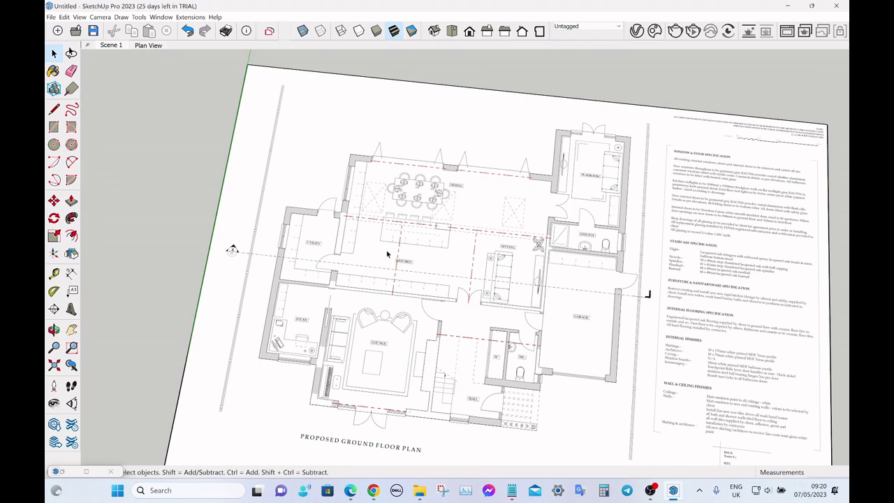
pyautogui.scroll(3, 359, 253)
pyautogui.scroll(-3, 324, 225)
pyautogui.moveTo(323, 226); pyautogui.dragTo(372, 241, button='middle')
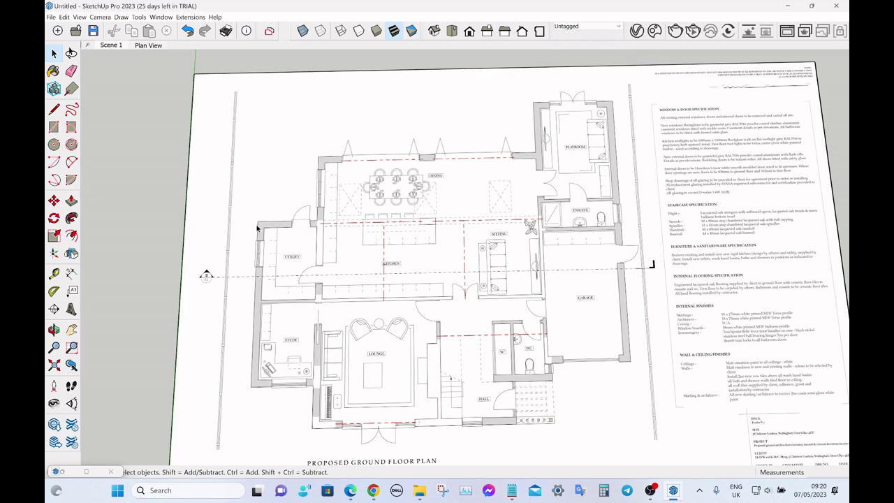
pyautogui.moveTo(303, 277); pyautogui.dragTo(427, 221, button='middle')
pyautogui.press('space')
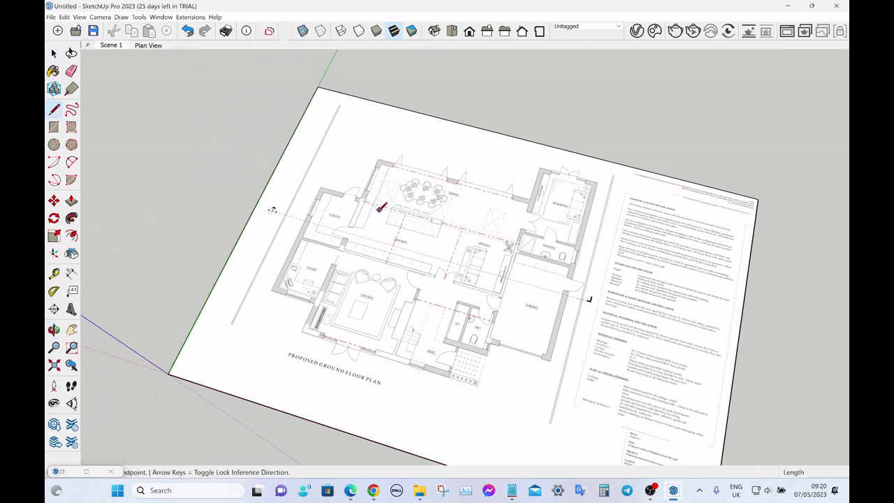
# Try tracing the dining area's inner wall edges with lines about 2690 mm and 9764 mm long, and erase them.
pyautogui.click(53, 110)
pyautogui.scroll(5, 374, 209)
pyautogui.click(349, 187)
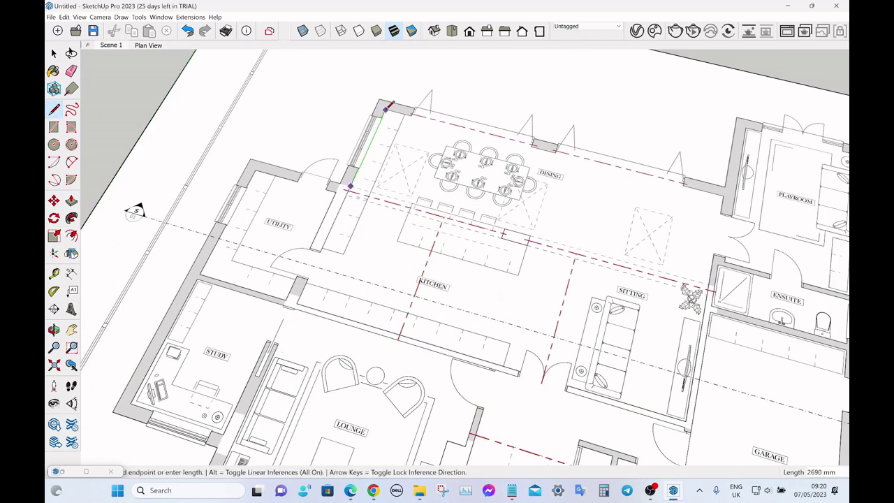
pyautogui.click(385, 109)
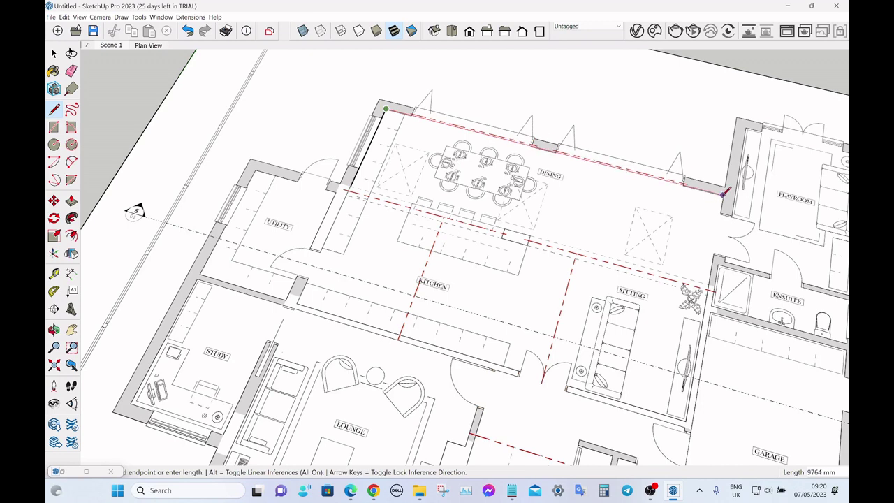
pyautogui.click(725, 194)
pyautogui.press('space')
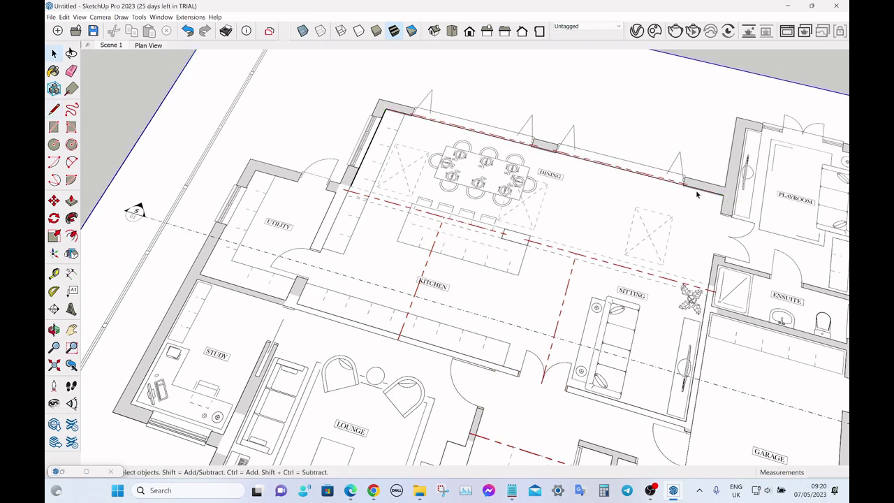
pyautogui.click(697, 195)
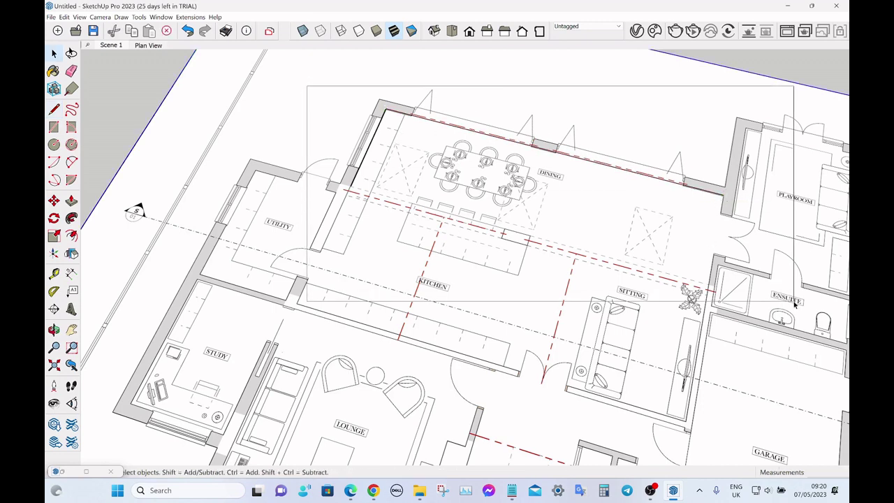
pyautogui.press('Delete')
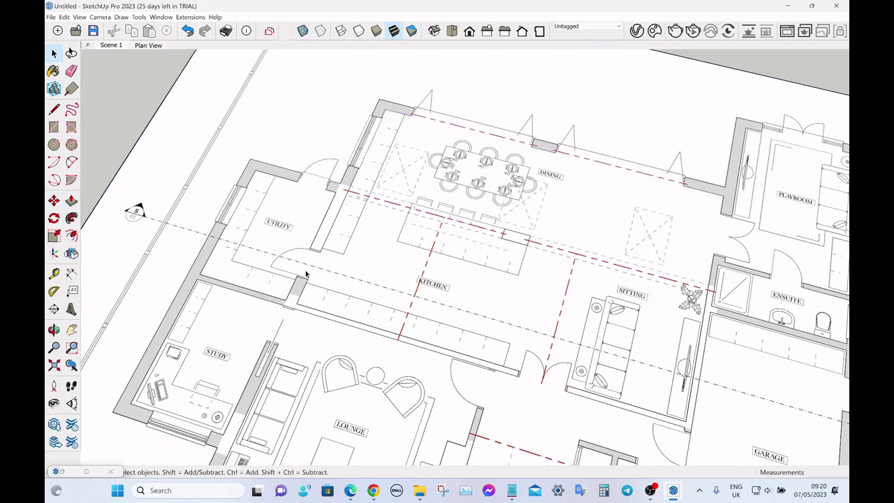
# Draw a rectangle about 9811 mm long over the kitchen, dining and sitting area, following its inner wall faces.
pyautogui.moveTo(360, 253); pyautogui.dragTo(370, 248, button='middle')
pyautogui.press('r')
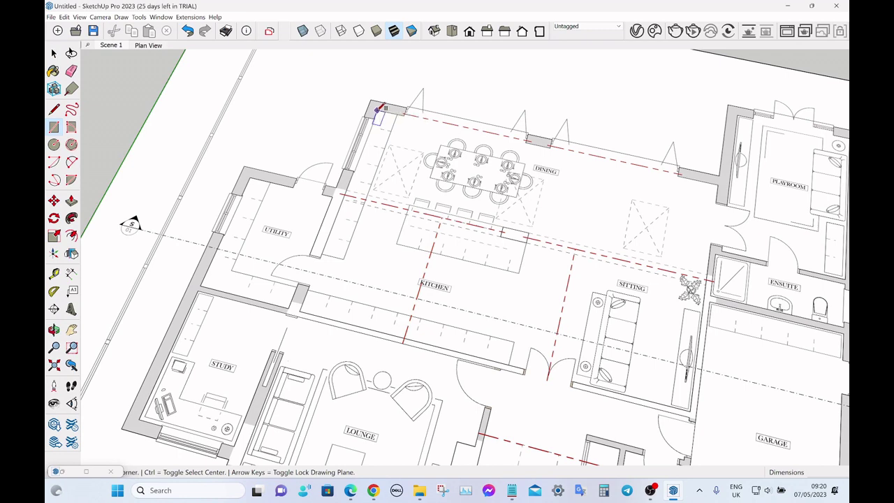
pyautogui.click(377, 109)
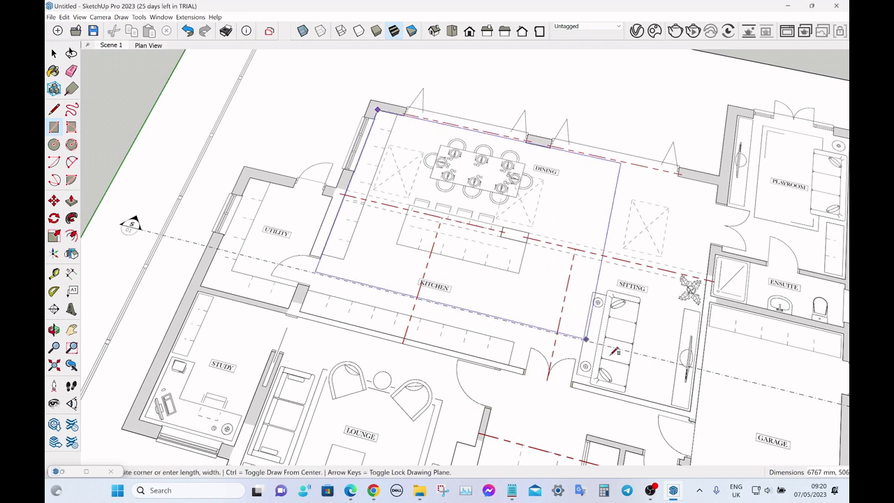
pyautogui.click(692, 410)
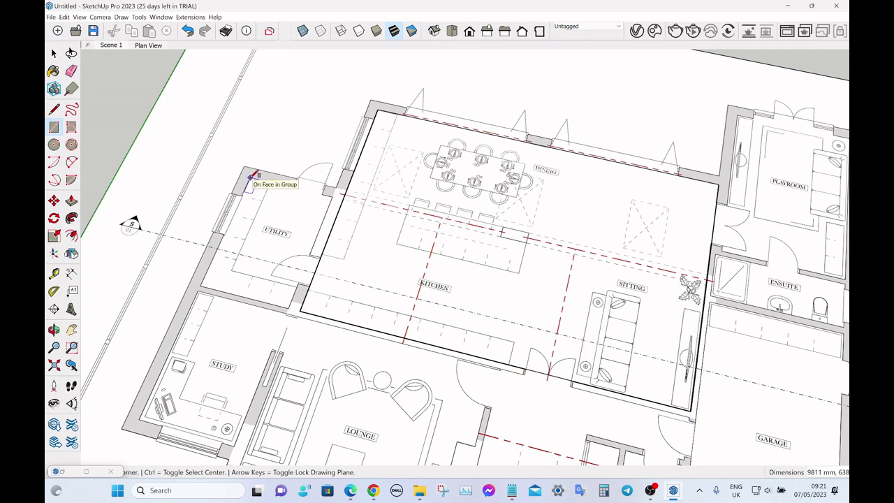
# Draw an adjoining rectangle over the utility room and erase the edge dividing it from the kitchen area.
pyautogui.click(250, 178)
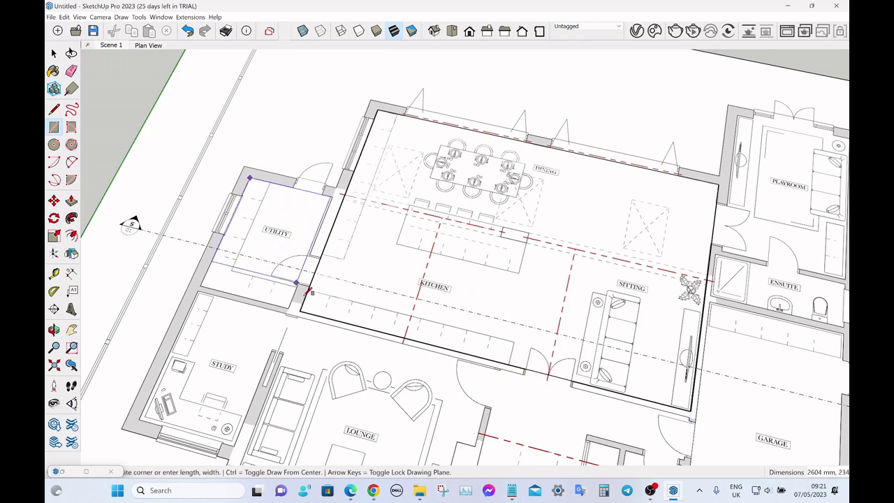
pyautogui.click(302, 310)
pyautogui.press('space')
pyautogui.click(314, 278)
pyautogui.press('Delete')
# Hide the floor plan group to check the traced L-shaped face, and undo the hiding.
pyautogui.click(393, 131)
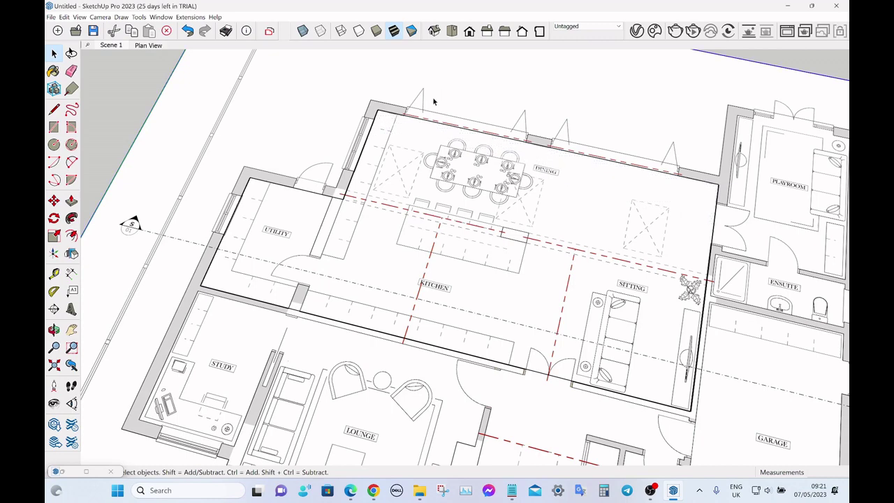
pyautogui.hotkey('shift', 'h')
pyautogui.click(443, 208)
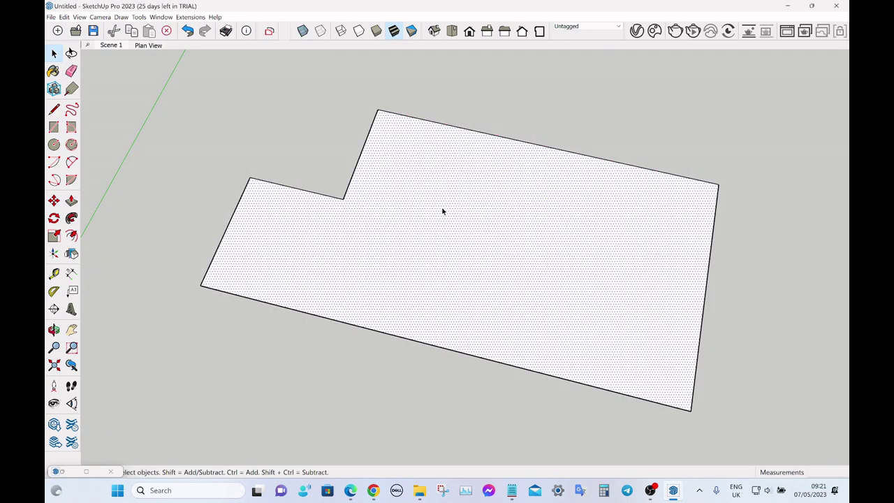
pyautogui.hotkey('ctrl', 'z')
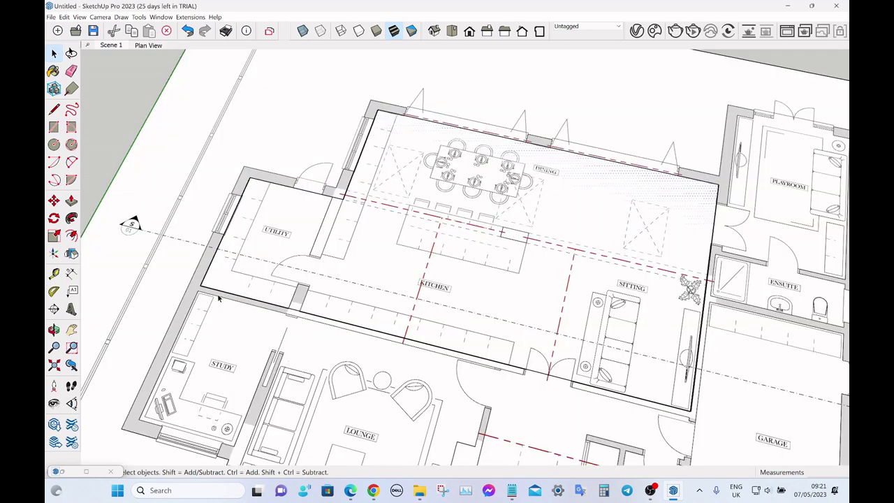
# Offset the room outline outward by about 306 mm to the plan's outer wall face.
pyautogui.moveTo(447, 180); pyautogui.dragTo(507, 210, button='middle')
pyautogui.scroll(-2, 507, 209)
pyautogui.moveTo(433, 209); pyautogui.dragTo(467, 216, button='middle')
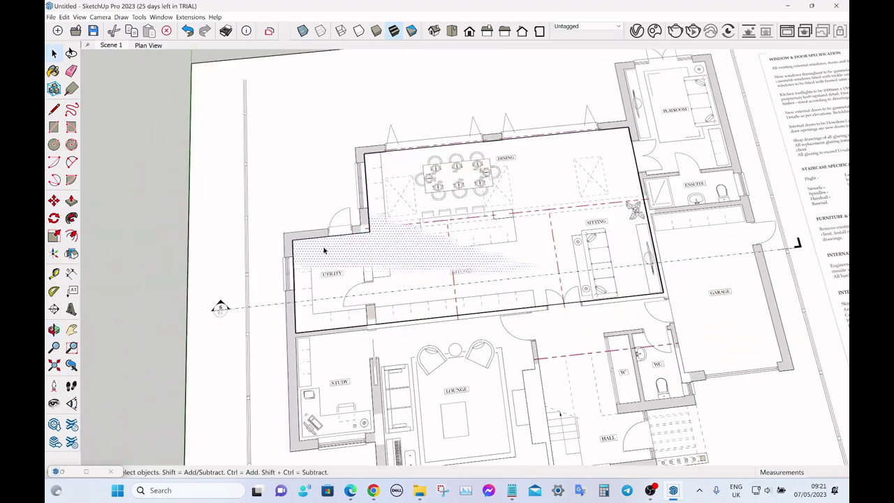
pyautogui.moveTo(324, 245); pyautogui.dragTo(209, 255, button='middle')
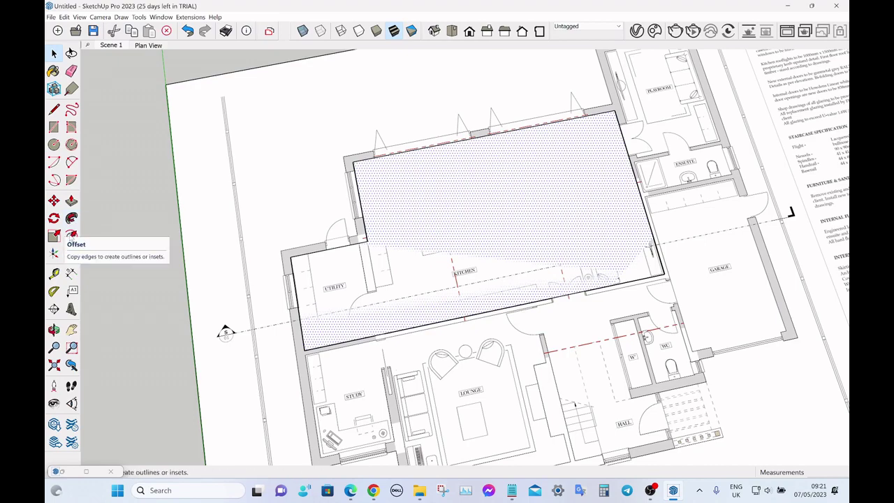
pyautogui.click(72, 235)
pyautogui.scroll(5, 291, 256)
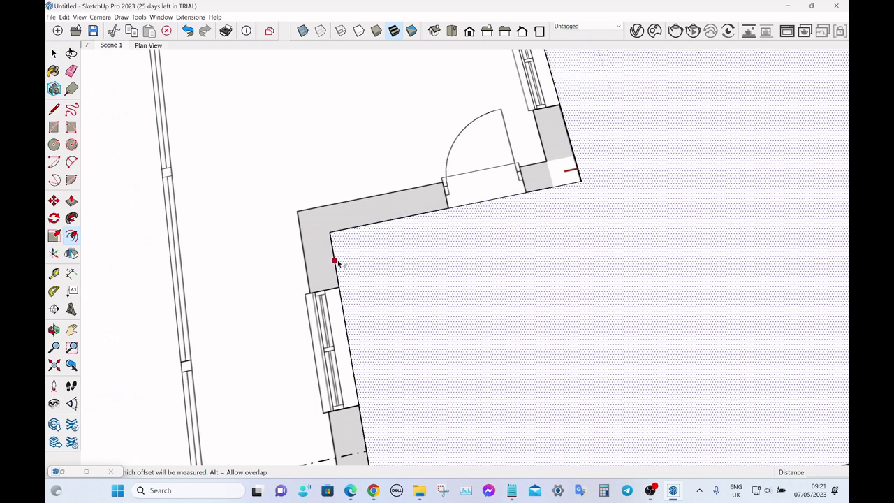
pyautogui.click(335, 261)
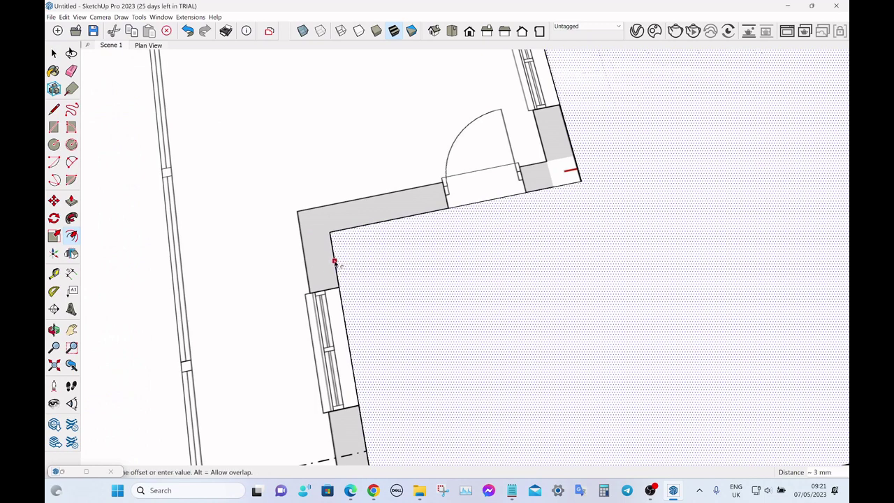
pyautogui.click(303, 254)
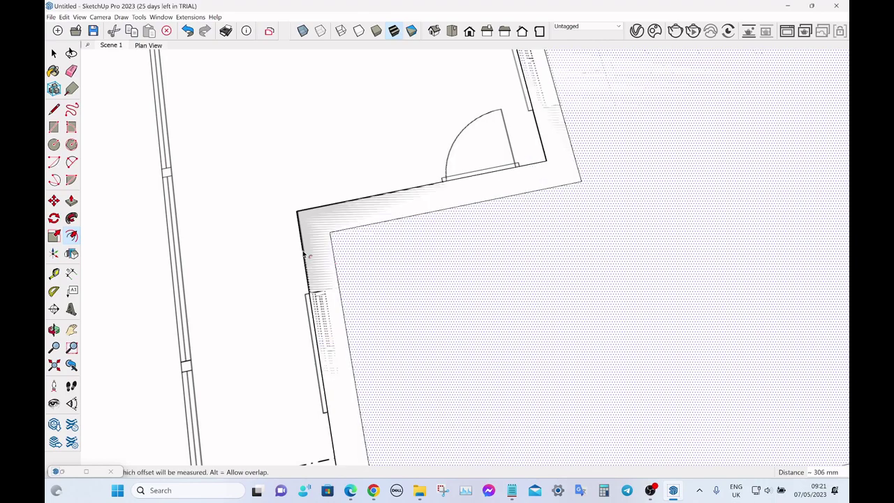
pyautogui.press('space')
# Extrude the wall strip between the inner and outer outlines upward with Push/Pull to form the room's walls.
pyautogui.scroll(-6, 304, 252)
pyautogui.moveTo(370, 267); pyautogui.dragTo(268, 205, button='middle')
pyautogui.scroll(-3, 370, 268)
pyautogui.scroll(-1, 302, 224)
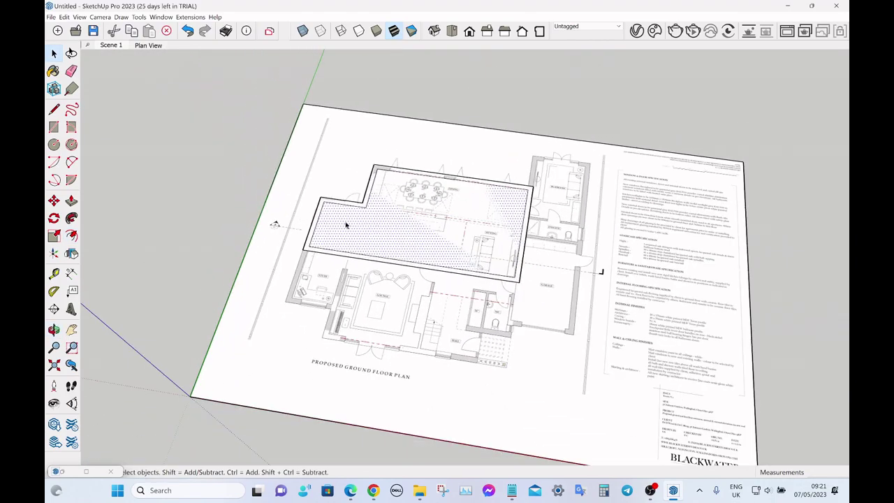
pyautogui.scroll(5, 357, 209)
pyautogui.scroll(3, 329, 204)
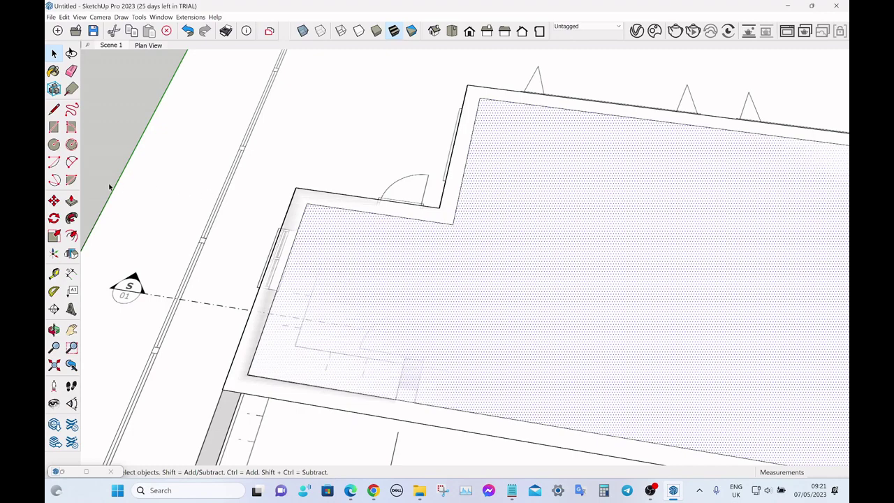
pyautogui.click(341, 204)
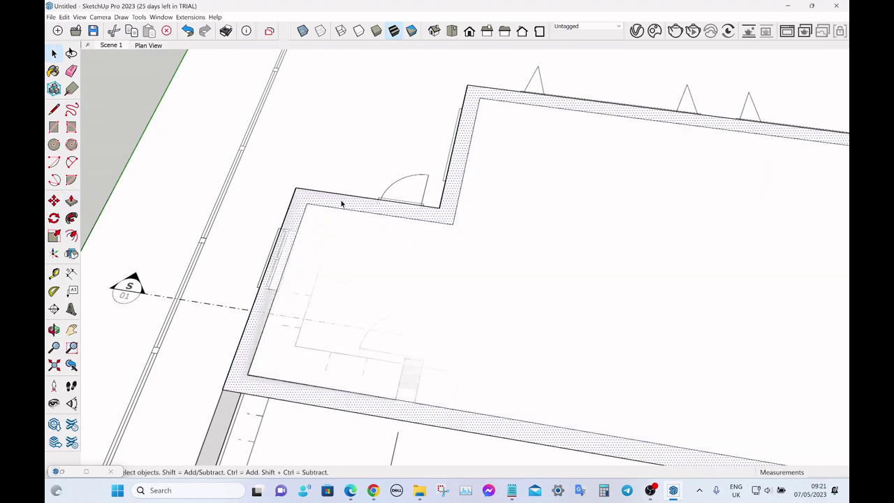
pyautogui.press('p')
pyautogui.click(342, 203)
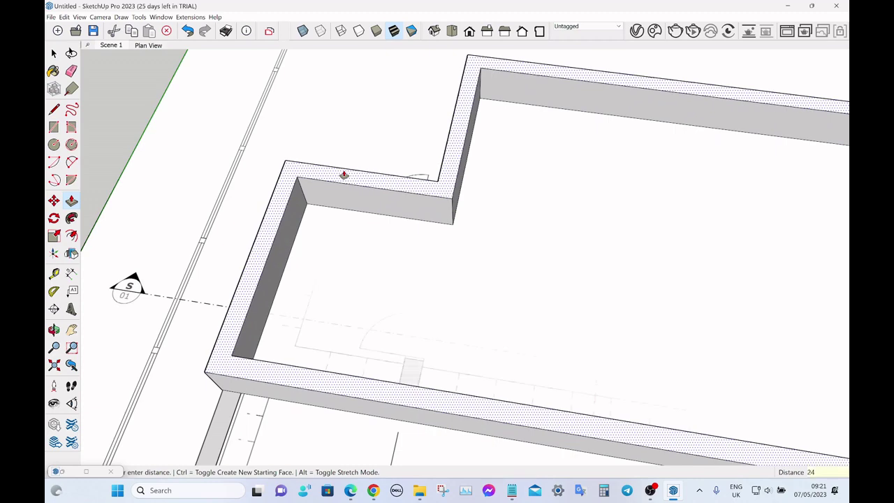
pyautogui.press('Return')
pyautogui.press('space')
# Examine the extruded room walls against the surrounding floor plan.
pyautogui.scroll(-5, 296, 177)
pyautogui.moveTo(312, 170); pyautogui.dragTo(339, 174, button='middle')
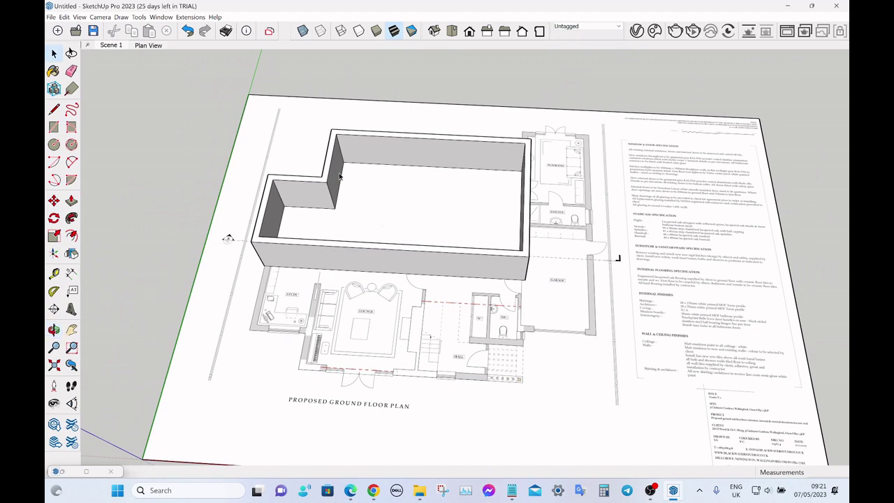
pyautogui.click(508, 158)
pyautogui.click(580, 182)
pyautogui.scroll(-3, 384, 211)
pyautogui.moveTo(580, 182); pyautogui.dragTo(406, 151, button='middle')
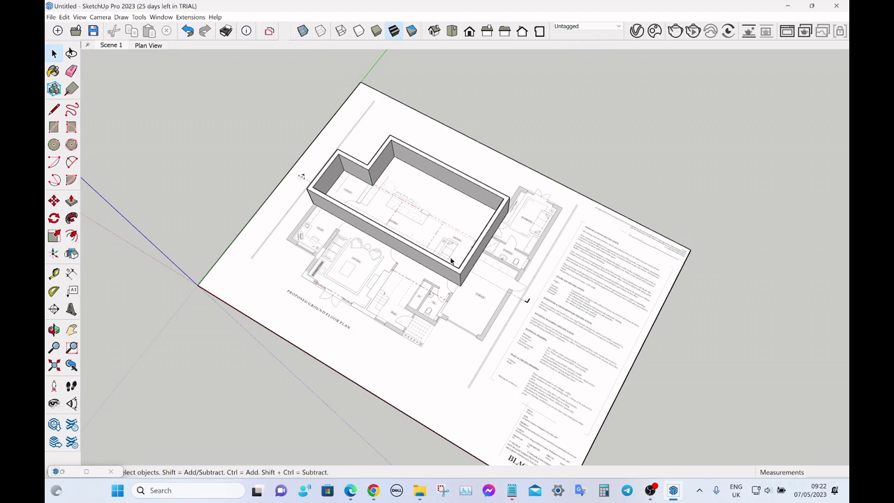
pyautogui.scroll(5, 374, 213)
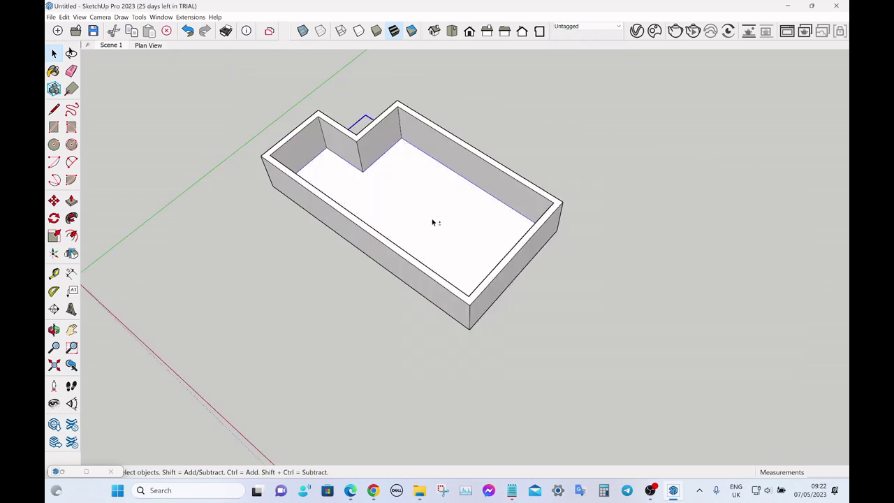
# Restore the floor plan group and delete the L-shaped face covering the floor inside the walls.
pyautogui.hotkey('ctrl', 'z')
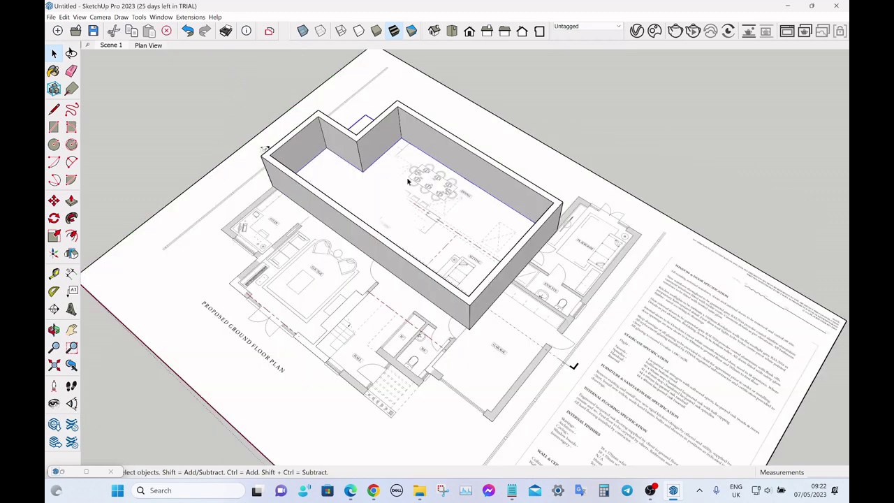
pyautogui.press('Delete')
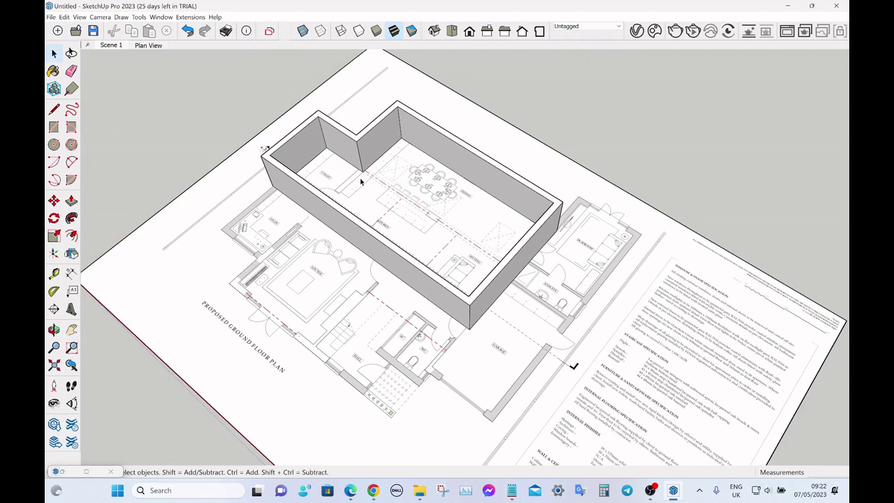
pyautogui.moveTo(351, 190); pyautogui.dragTo(480, 224, button='middle')
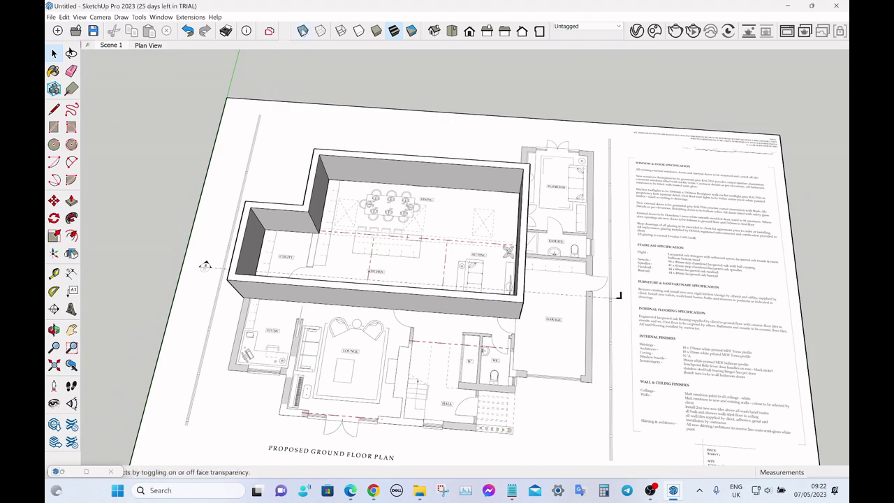
# Turn on X-ray and place a vertical guide about 306 mm from the inner wall corner beside the utility room.
pyautogui.click(302, 30)
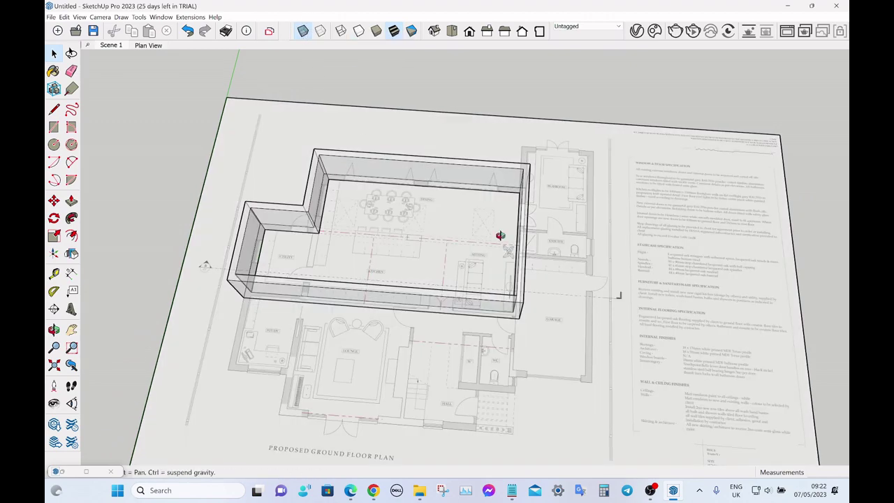
pyautogui.scroll(5, 455, 164)
pyautogui.moveTo(456, 165); pyautogui.dragTo(379, 233, button='middle')
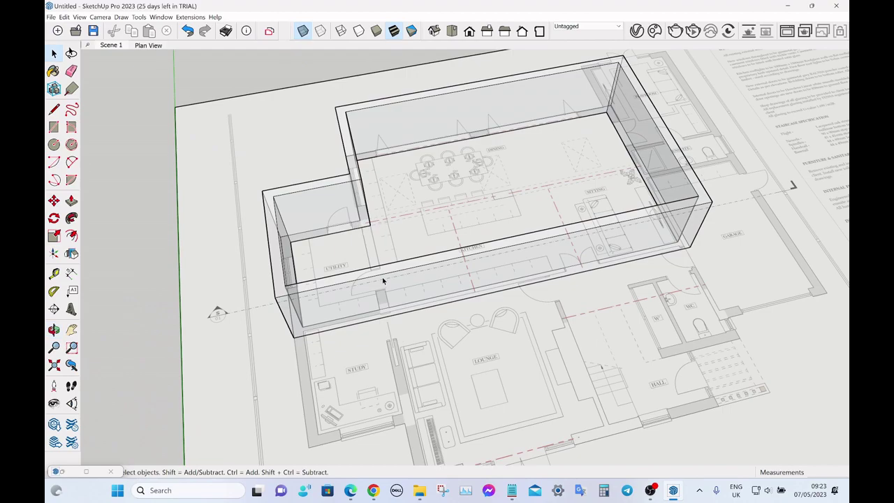
pyautogui.moveTo(381, 272); pyautogui.dragTo(354, 159, button='middle')
pyautogui.moveTo(426, 146); pyautogui.dragTo(331, 240, button='middle')
pyautogui.scroll(6, 331, 242)
pyautogui.press('t')
pyautogui.click(366, 179)
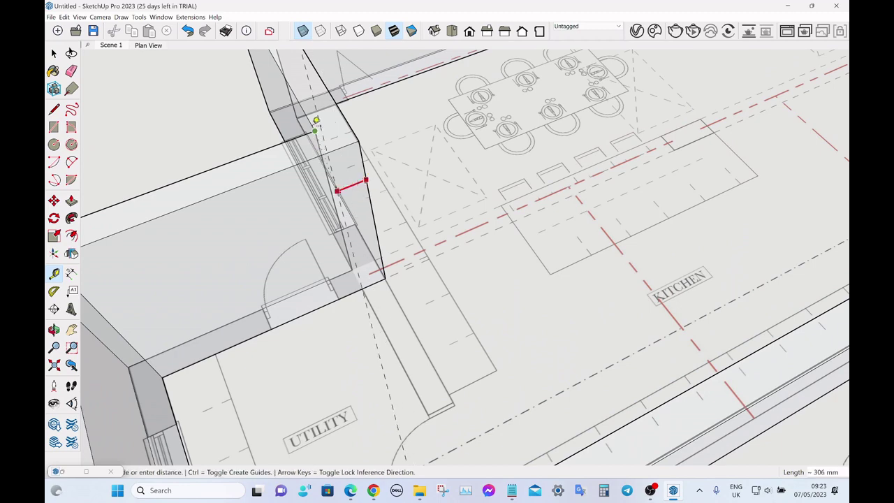
pyautogui.click(314, 130)
# Turn off X-ray and draw a 2400 mm vertical line along the guide on the utility room's wall face.
pyautogui.moveTo(419, 204); pyautogui.dragTo(379, 207, button='middle')
pyautogui.press('space')
pyautogui.click(302, 31)
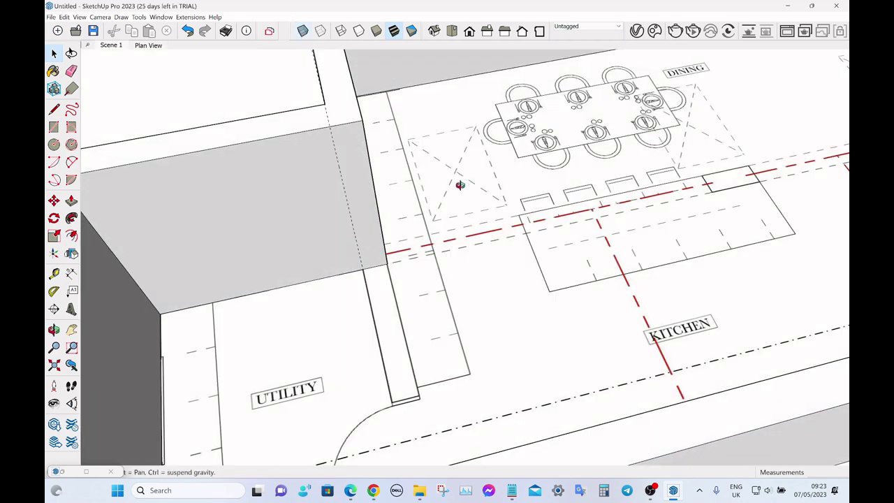
pyautogui.moveTo(454, 184); pyautogui.dragTo(354, 166, button='middle')
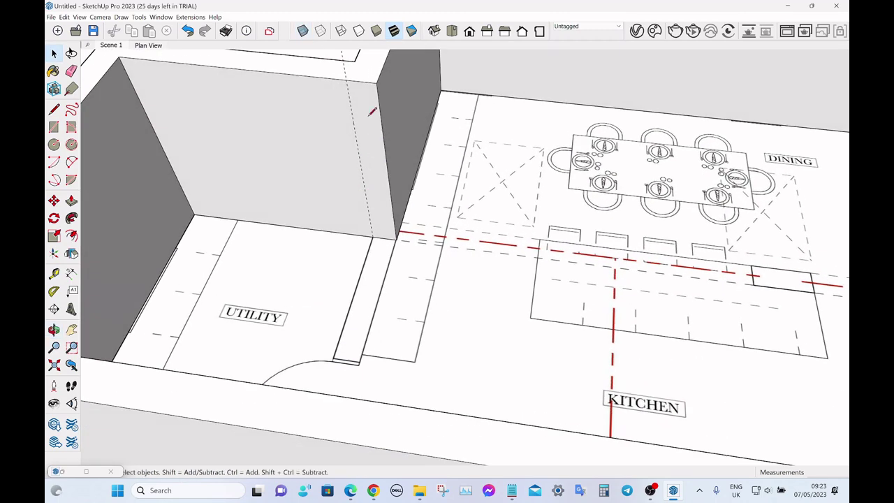
pyautogui.press('l')
pyautogui.click(346, 79)
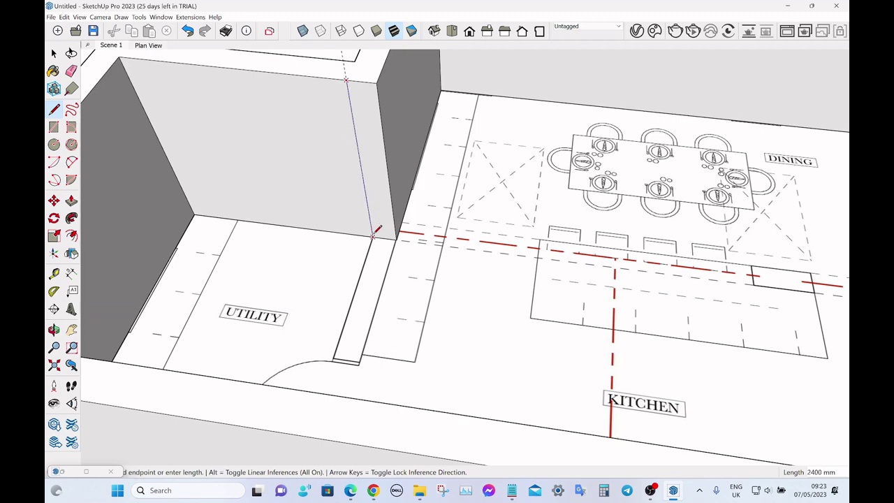
pyautogui.click(371, 236)
# Extrude the narrow strip beside the line across to the opposite wall with Push/Pull, forming the utility-kitchen partition.
pyautogui.press('space')
pyautogui.click(375, 187)
pyautogui.press('p')
pyautogui.click(373, 183)
pyautogui.moveTo(373, 202); pyautogui.dragTo(199, 278, button='middle')
pyautogui.scroll(-3, 199, 287)
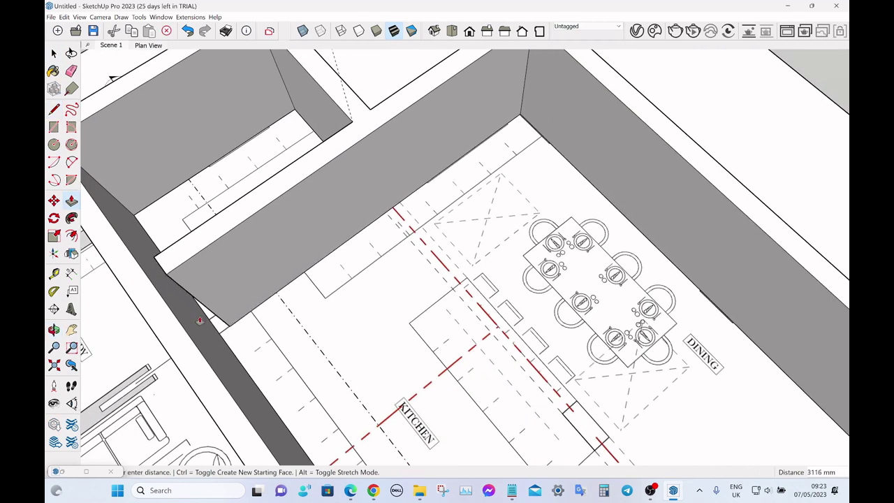
pyautogui.click(199, 352)
# Delete the guide used to set out the utility partition.
pyautogui.press('space')
pyautogui.press('Delete')
pyautogui.moveTo(188, 265); pyautogui.dragTo(387, 210, button='middle')
pyautogui.scroll(-2, 383, 208)
pyautogui.scroll(-4, 353, 188)
pyautogui.moveTo(378, 134); pyautogui.dragTo(376, 126, button='middle')
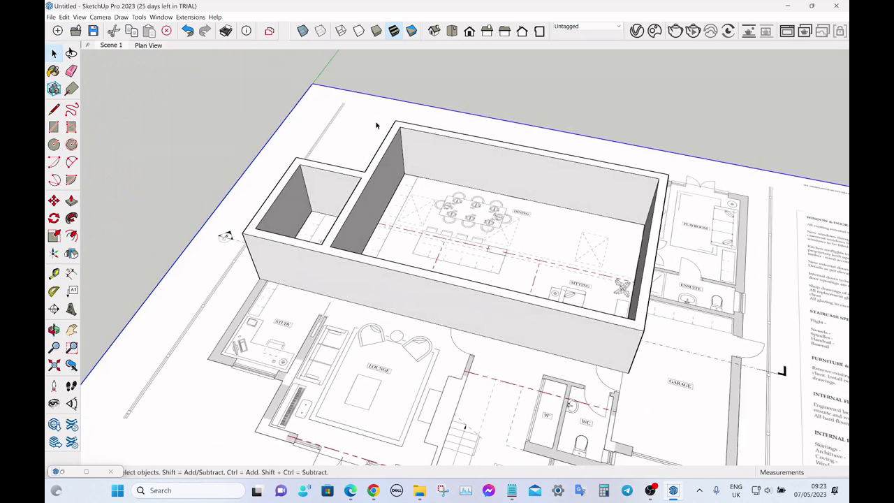
# Turn on X-ray again, deselect the floor plan and select the inner face of the dining area's long wall.
pyautogui.click(302, 31)
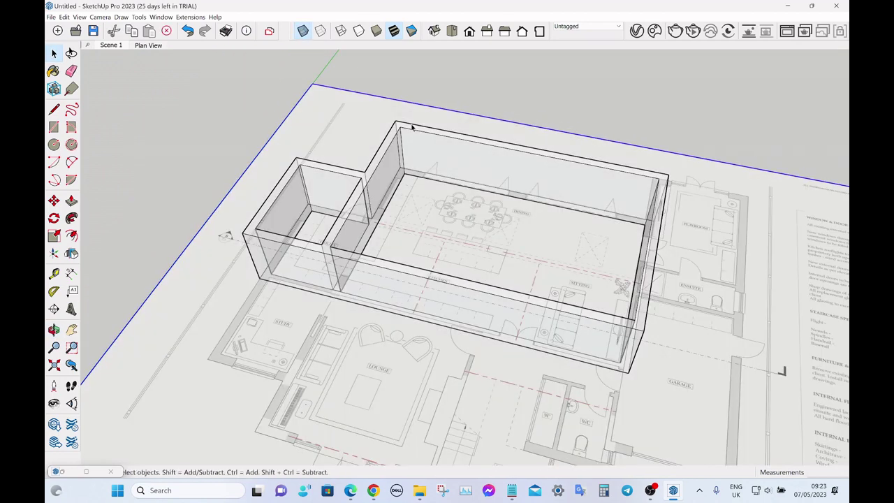
pyautogui.click(455, 85)
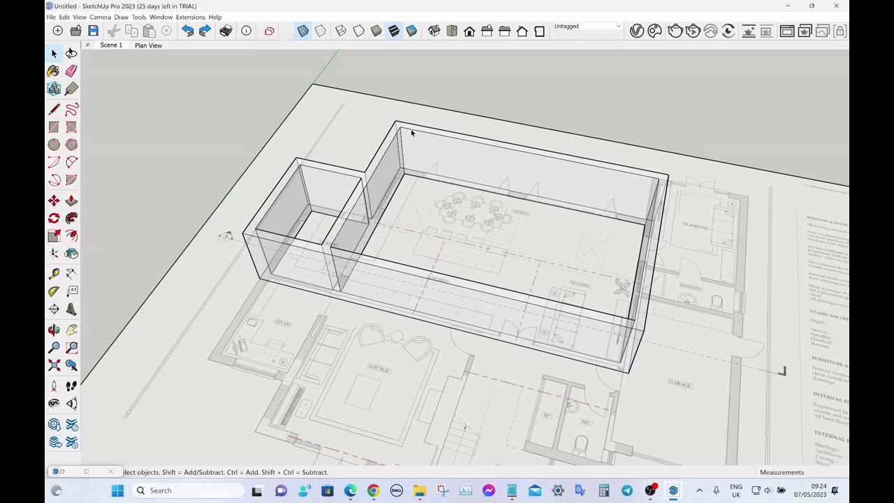
pyautogui.scroll(5, 412, 136)
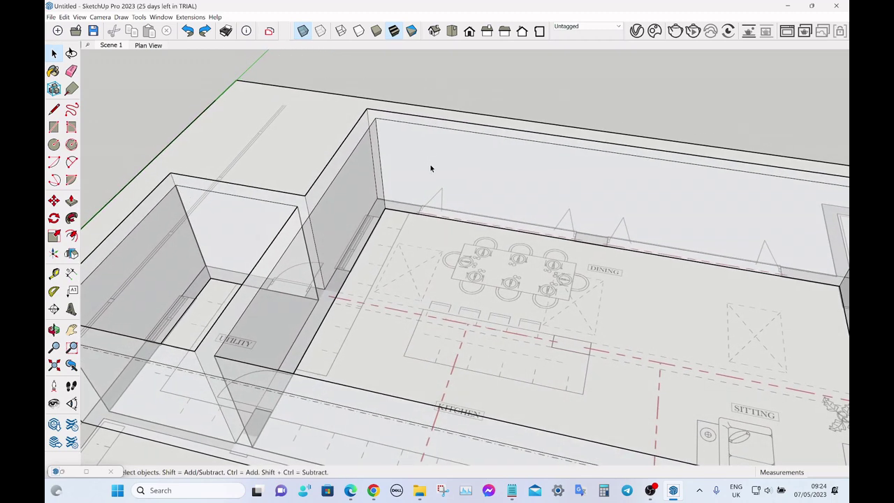
pyautogui.moveTo(560, 187); pyautogui.dragTo(552, 188, button='middle')
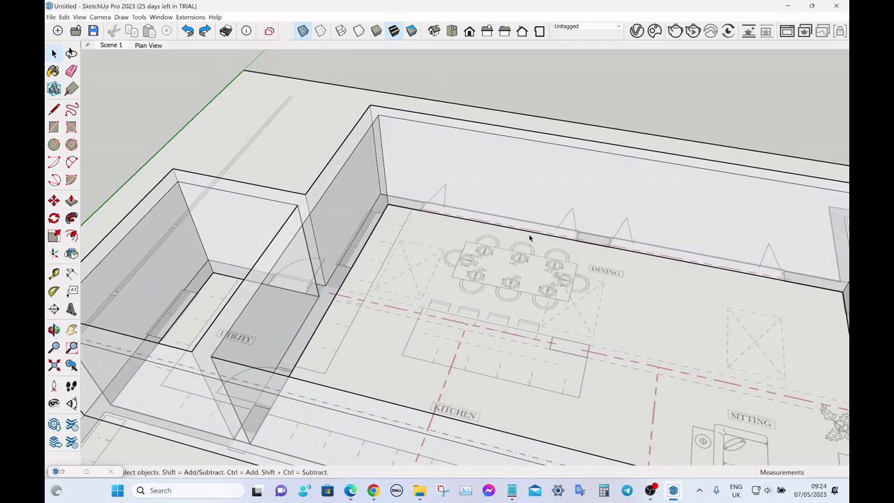
pyautogui.click(444, 185)
pyautogui.scroll(3, 422, 178)
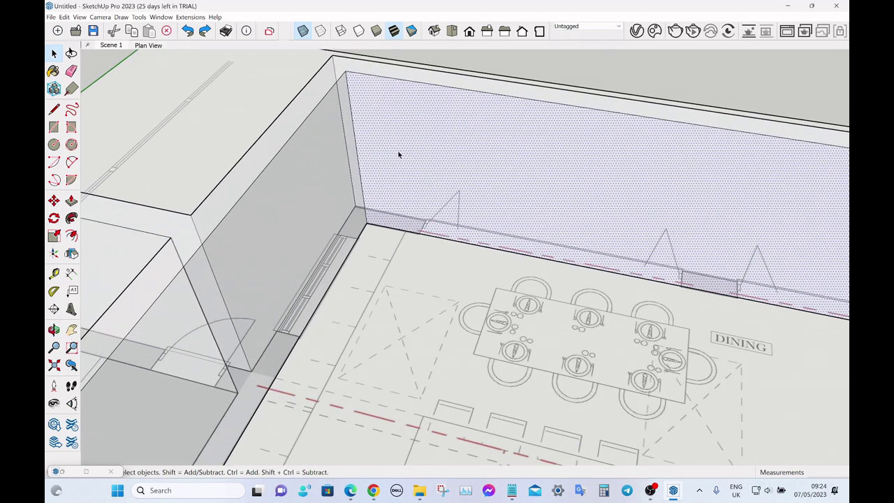
# Place a vertical guide about 792 mm from the dining wall's corner, at the near edge of the first door opening.
pyautogui.press('t')
pyautogui.click(354, 126)
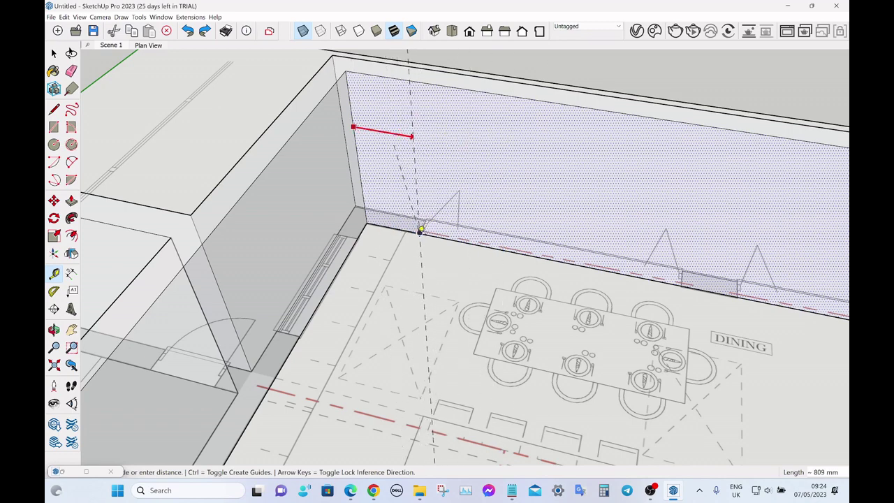
pyautogui.scroll(3, 428, 226)
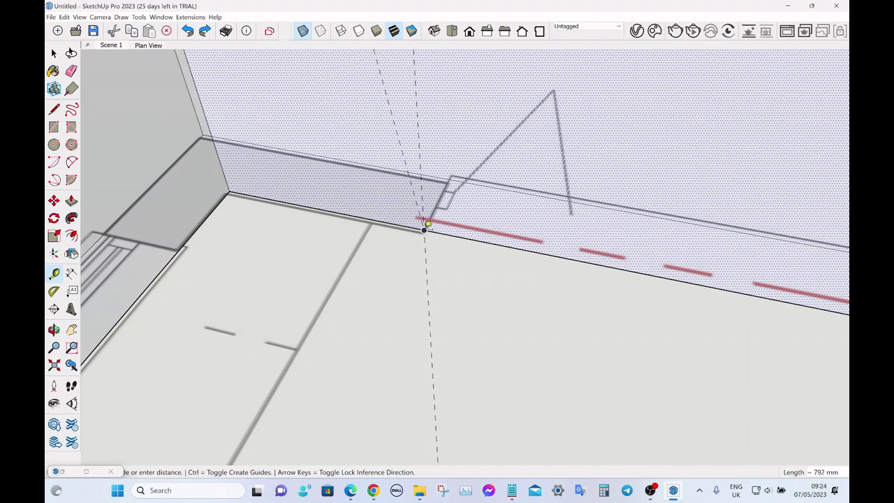
pyautogui.click(423, 227)
pyautogui.scroll(-3, 423, 229)
pyautogui.scroll(-4, 433, 165)
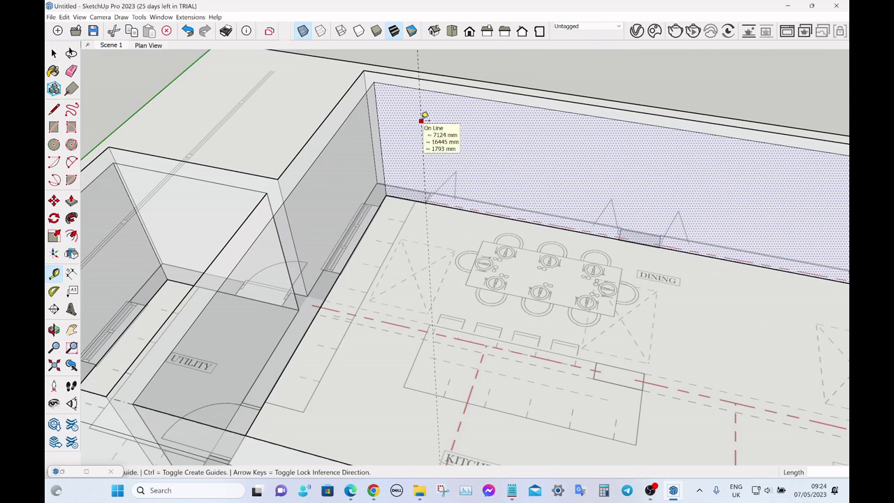
# Place a second vertical guide about 3597 mm from the first, at the far edge of the first door opening.
pyautogui.click(423, 115)
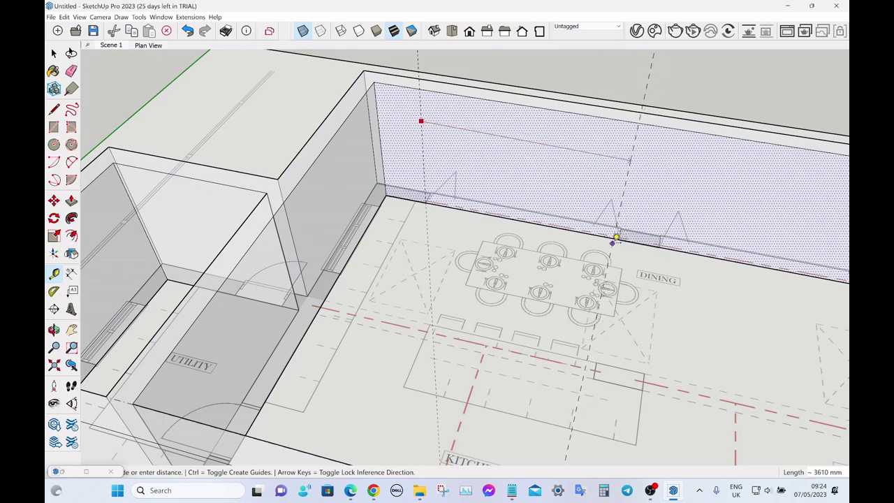
pyautogui.scroll(5, 623, 222)
pyautogui.scroll(3, 624, 229)
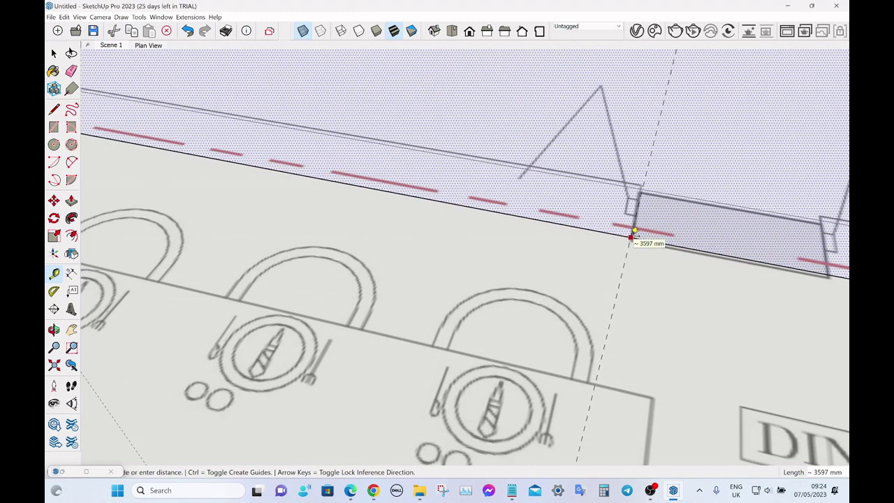
pyautogui.scroll(-10, 489, 223)
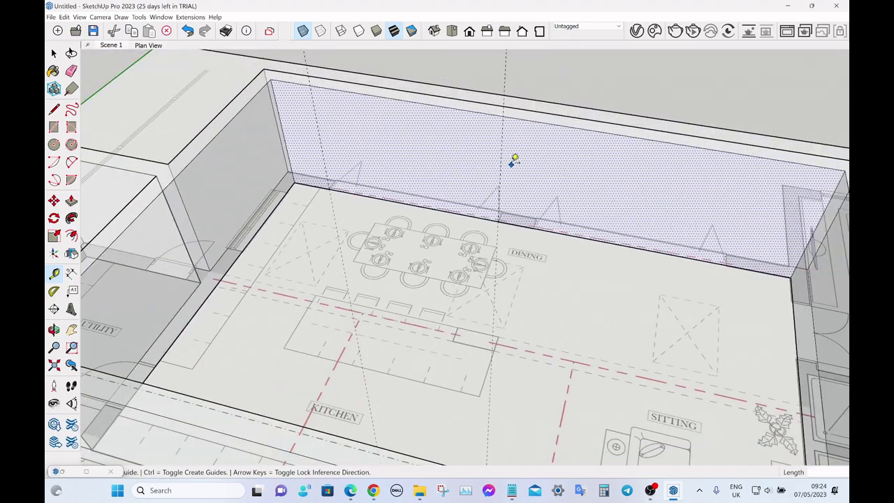
# Place a vertical guide about 716 mm further along, on the far side of the pier between the two door openings.
pyautogui.click(501, 157)
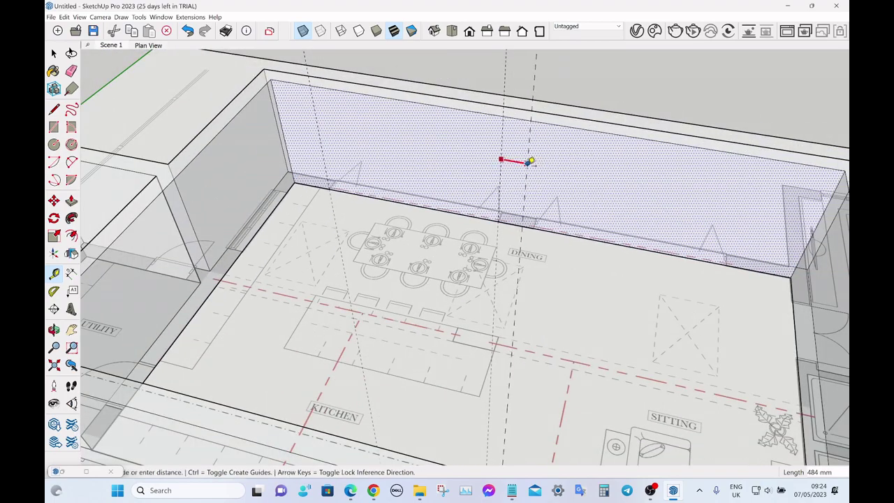
pyautogui.scroll(-2, 531, 168)
pyautogui.scroll(5, 531, 175)
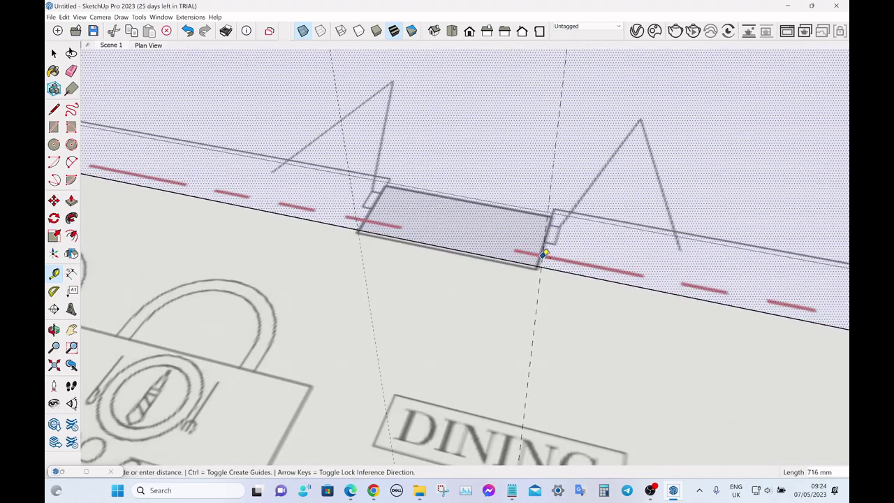
pyautogui.click(539, 260)
pyautogui.scroll(-1, 469, 262)
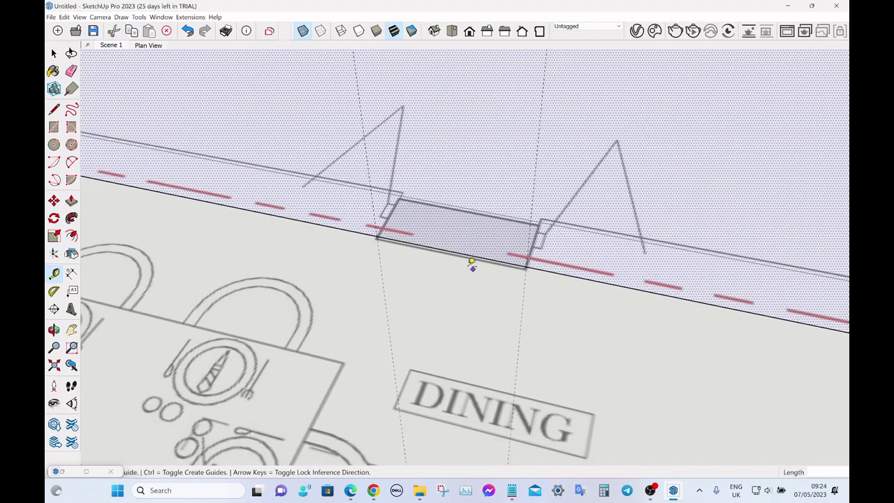
# Place a vertical guide about 3587 mm from the pier's far guide, at the end of the second door opening.
pyautogui.scroll(-4, 470, 262)
pyautogui.click(469, 187)
pyautogui.scroll(-3, 529, 200)
pyautogui.scroll(5, 622, 233)
pyautogui.scroll(2, 625, 262)
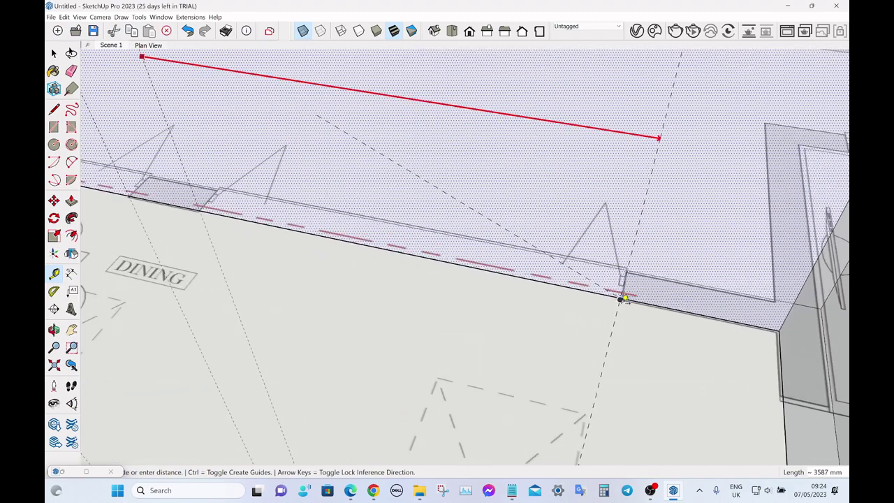
pyautogui.click(624, 297)
pyautogui.scroll(-6, 623, 293)
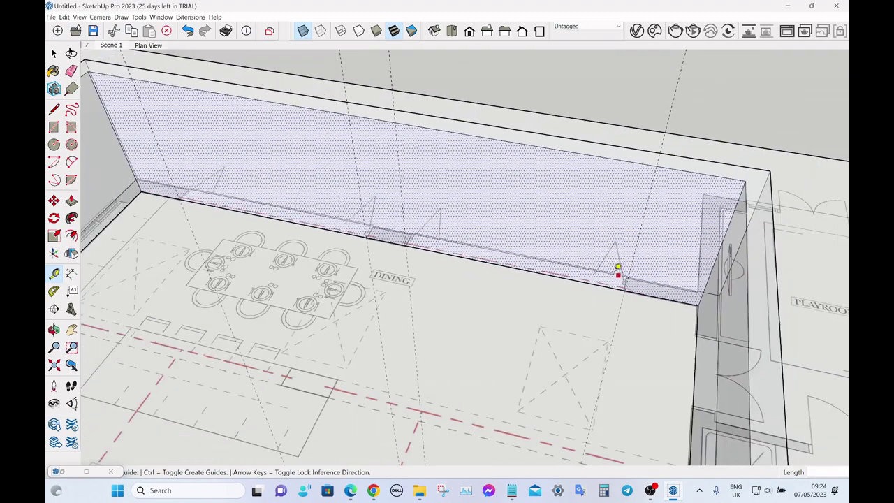
# Place a horizontal guide above the dining wall's base edge to mark the height of the door openings.
pyautogui.scroll(3, 444, 238)
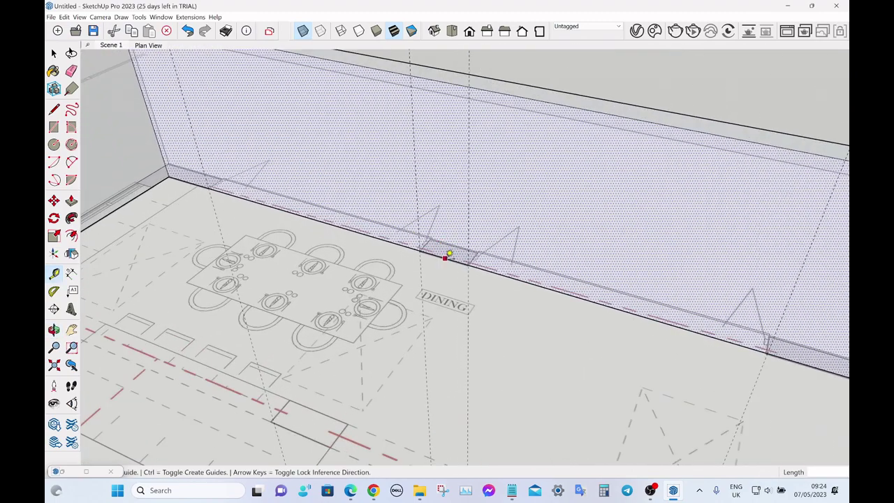
pyautogui.click(446, 257)
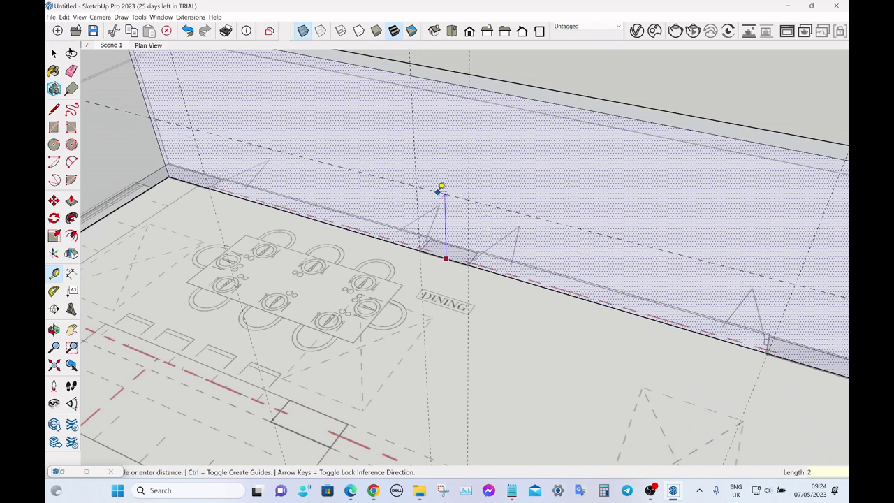
pyautogui.click(441, 188)
pyautogui.scroll(-5, 465, 199)
# Draw a rectangle on the dining wall between the guides marking the first door opening, from head height to floor.
pyautogui.press('r')
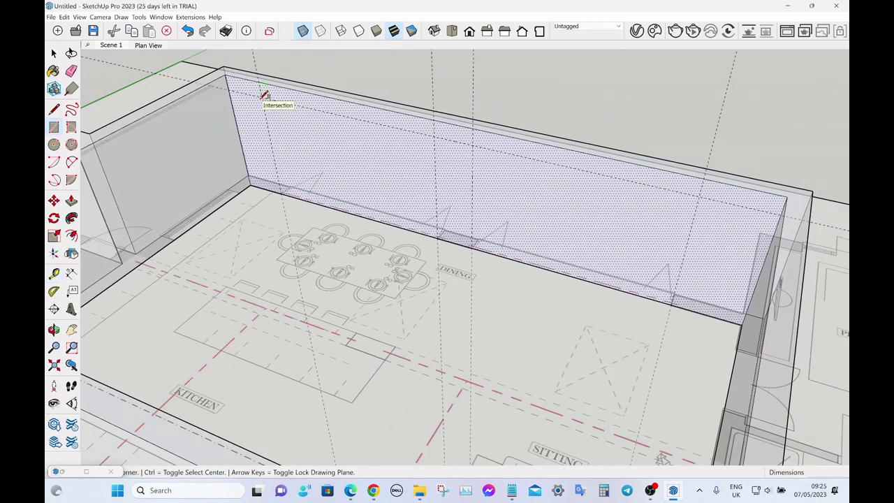
pyautogui.scroll(2, 265, 94)
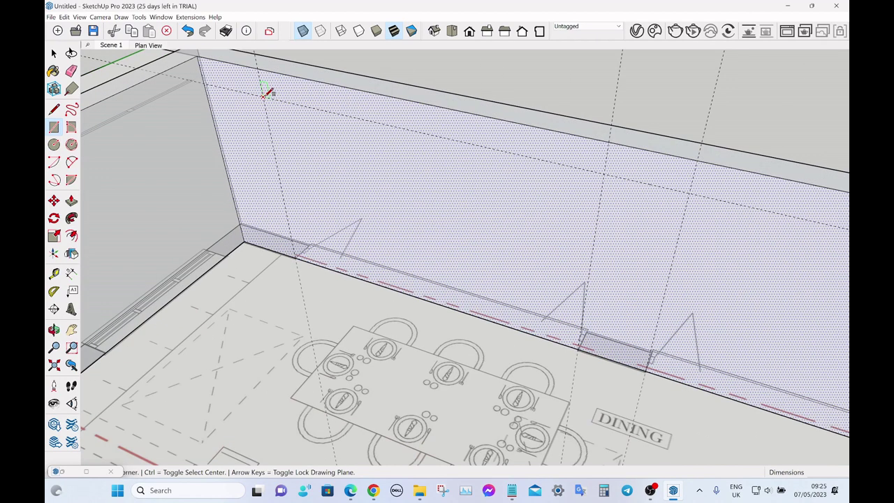
pyautogui.click(262, 96)
pyautogui.click(584, 341)
# Push the first opening's rectangle about 306 mm through the wall to cut the doorway.
pyautogui.press('space')
pyautogui.press('p')
pyautogui.click(481, 248)
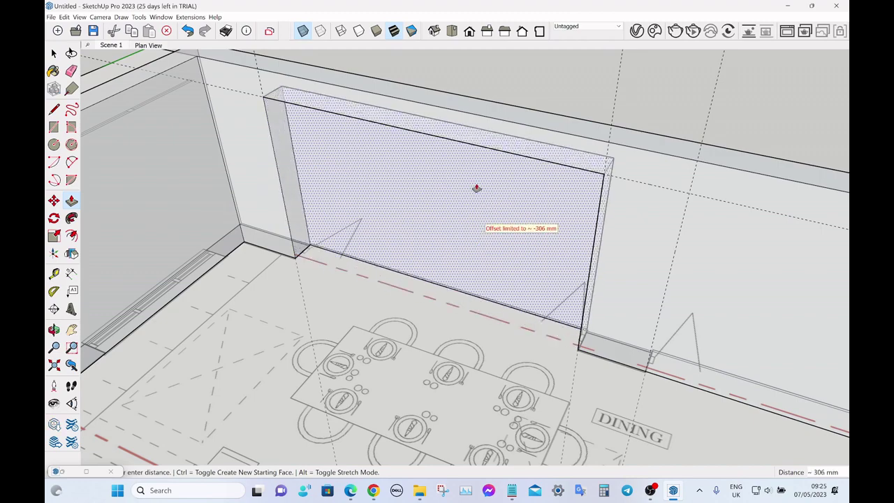
pyautogui.click(445, 179)
pyautogui.scroll(-3, 367, 178)
pyautogui.press('space')
# Draw a rectangle between the guides marking the second door opening in the dining wall.
pyautogui.moveTo(339, 179); pyautogui.dragTo(531, 195, button='middle')
pyautogui.scroll(3, 489, 182)
pyautogui.press('r')
pyautogui.click(448, 171)
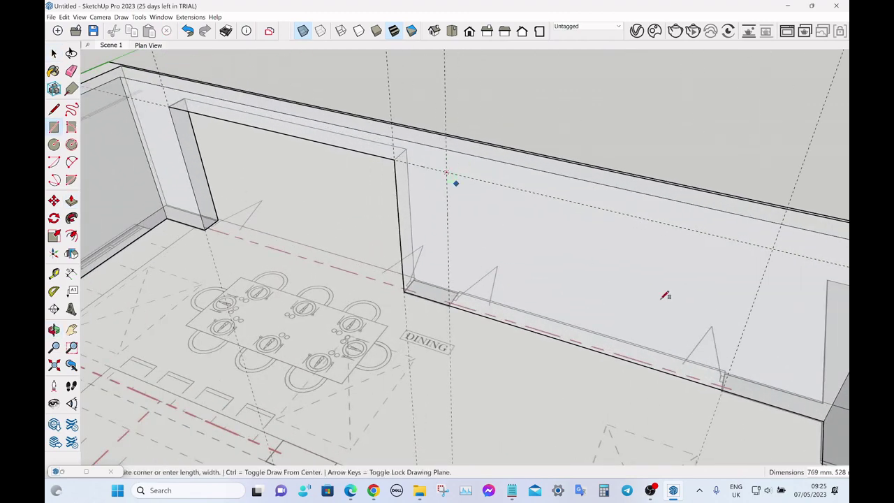
pyautogui.click(727, 383)
# Push the second opening's rectangle about 306 mm through the wall and review both cut doorways.
pyautogui.press('space')
pyautogui.click(641, 326)
pyautogui.press('p')
pyautogui.click(656, 329)
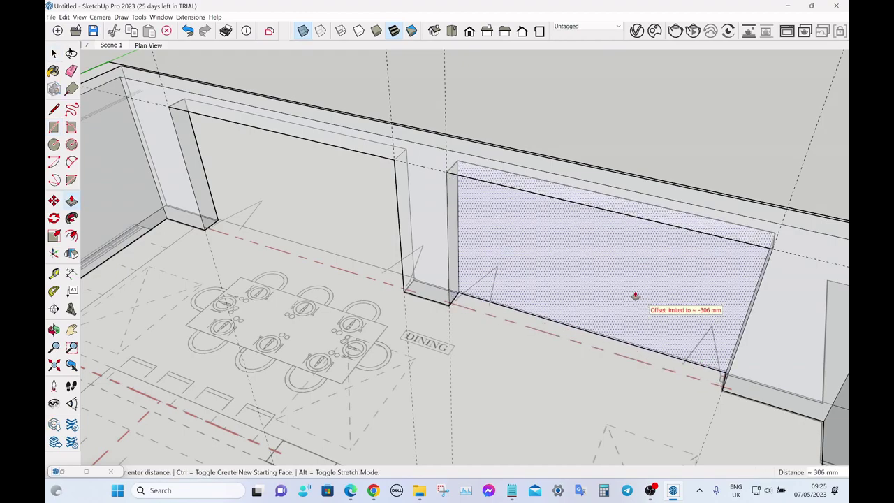
pyautogui.click(595, 276)
pyautogui.press('space')
pyautogui.scroll(-4, 586, 269)
pyautogui.moveTo(515, 244); pyautogui.dragTo(621, 232, button='middle')
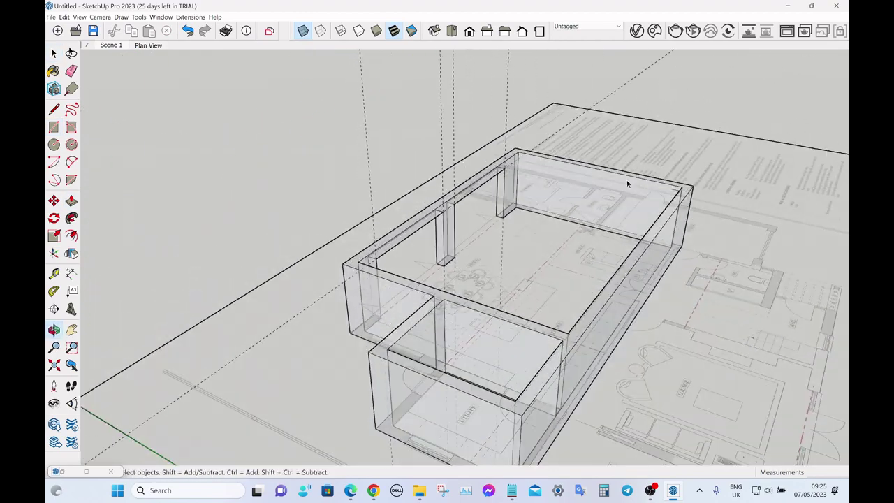
pyautogui.moveTo(612, 177); pyautogui.dragTo(332, 246, button='middle')
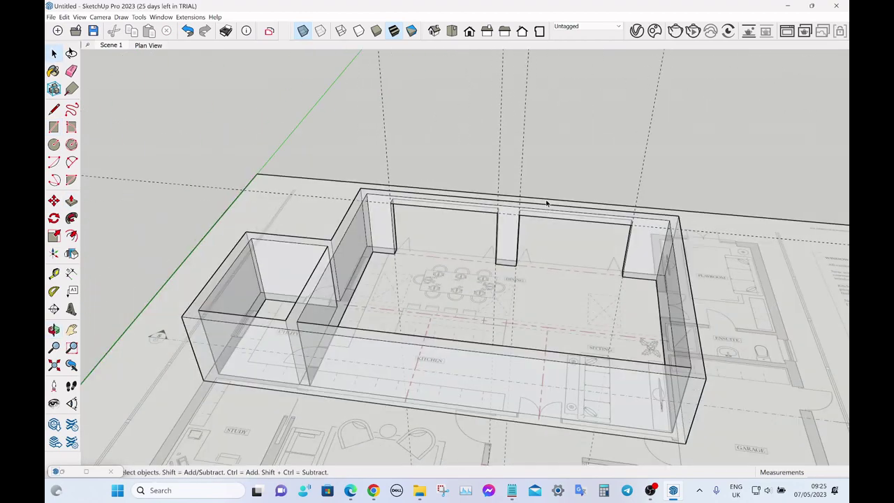
# Place a vertical guide about 578 mm from the corner at the near jamb of the double doors on the sitting-room wall facing the playroom.
pyautogui.scroll(6, 547, 203)
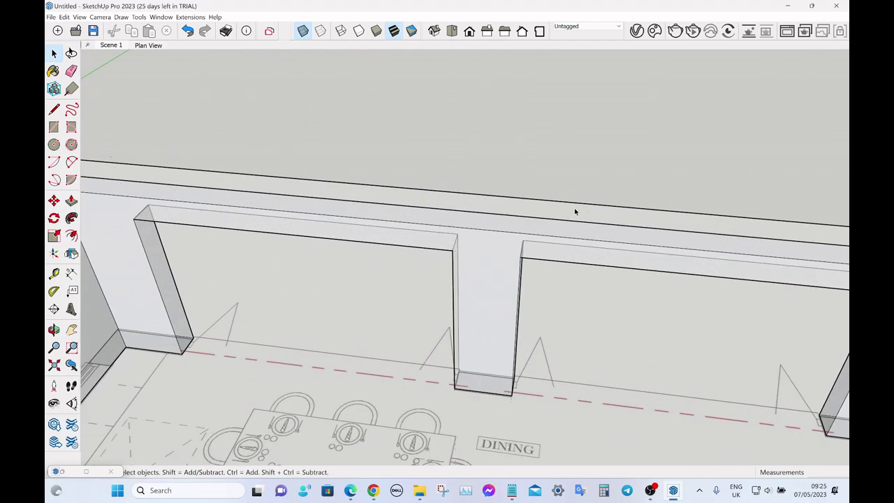
pyautogui.scroll(-6, 451, 239)
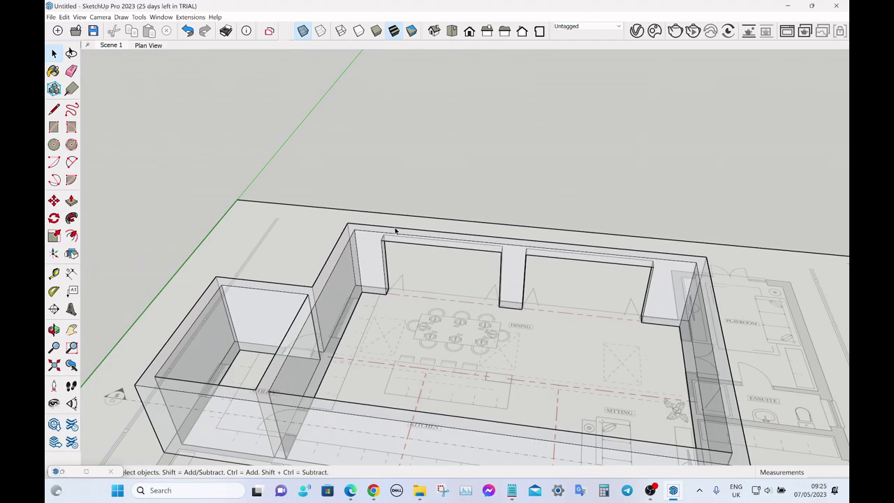
pyautogui.moveTo(395, 230); pyautogui.dragTo(663, 230, button='middle')
pyautogui.scroll(8, 603, 203)
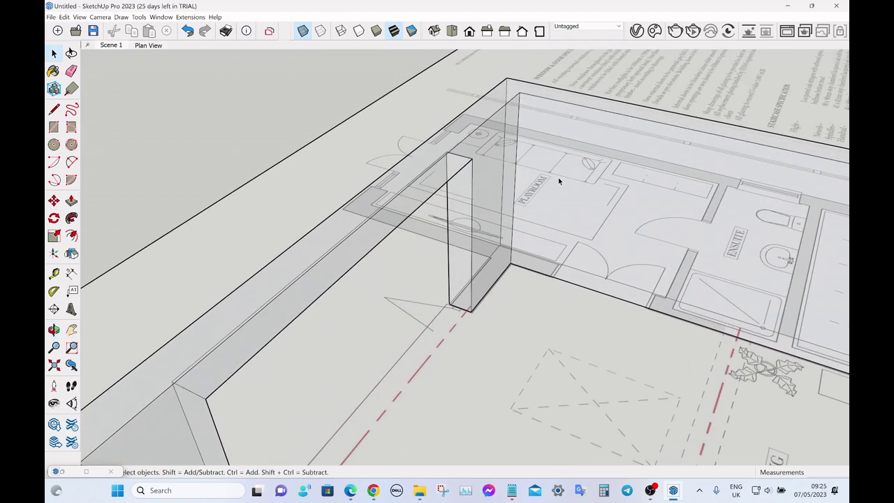
pyautogui.press('t')
pyautogui.click(515, 148)
pyautogui.scroll(3, 553, 266)
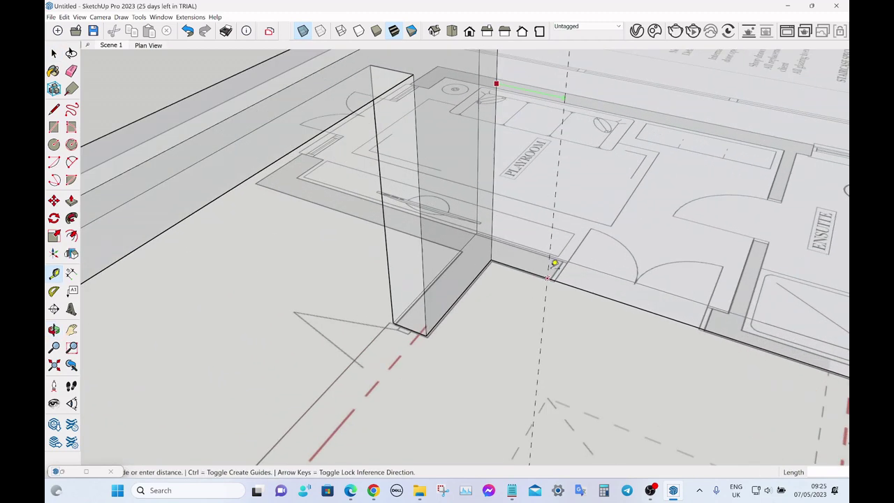
pyautogui.scroll(4, 554, 266)
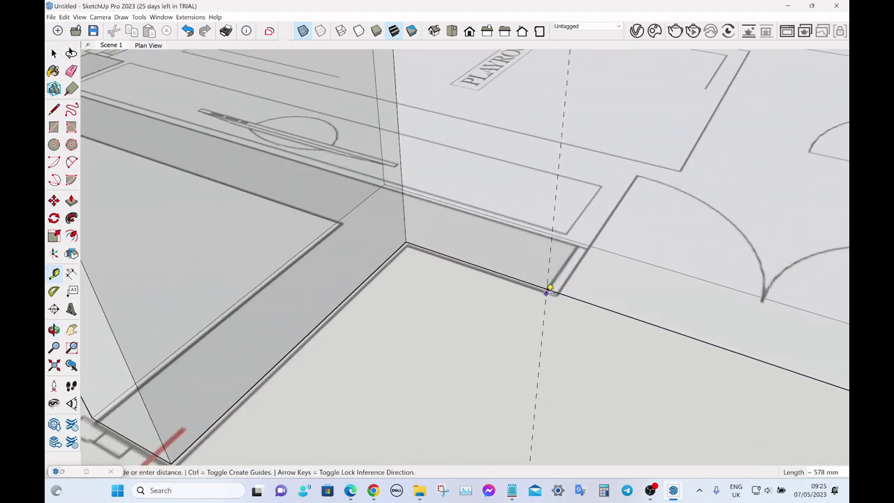
pyautogui.click(549, 288)
# Offset a second vertical guide about 1302 mm from the first, at the far jamb of the playroom double doors.
pyautogui.click(550, 247)
pyautogui.scroll(-3, 550, 249)
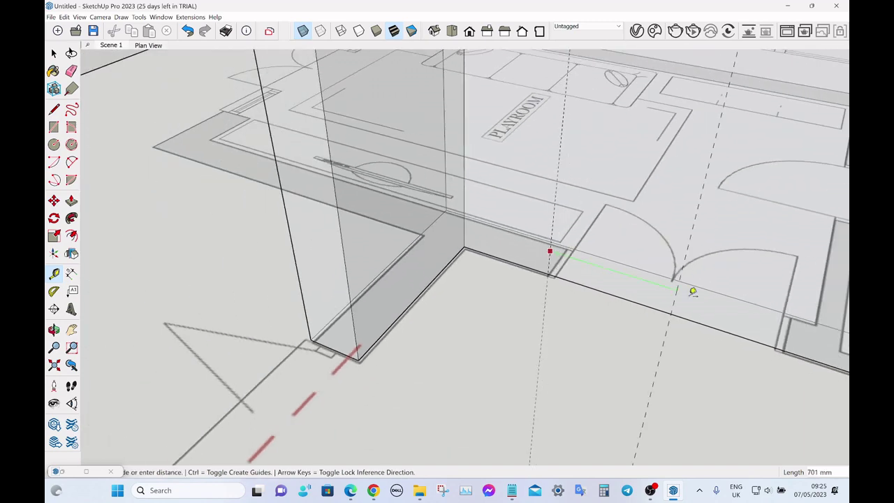
pyautogui.scroll(-2, 707, 304)
pyautogui.scroll(2, 749, 328)
pyautogui.scroll(5, 754, 322)
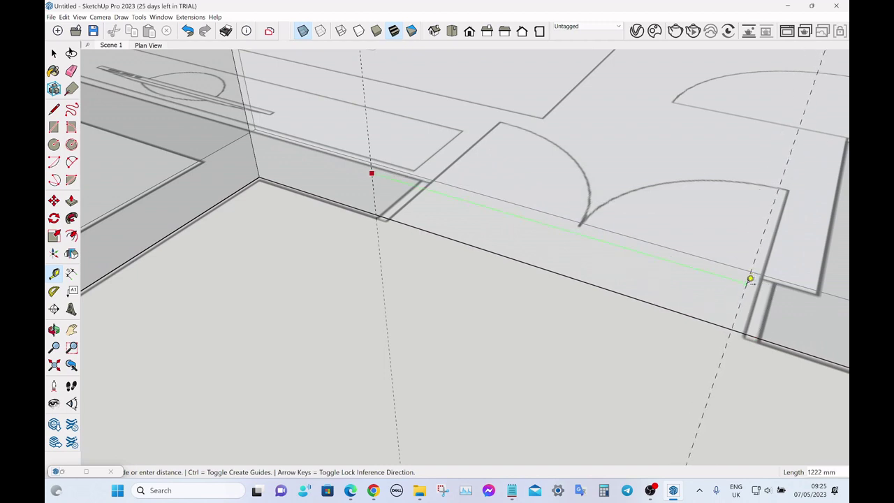
pyautogui.scroll(2, 758, 322)
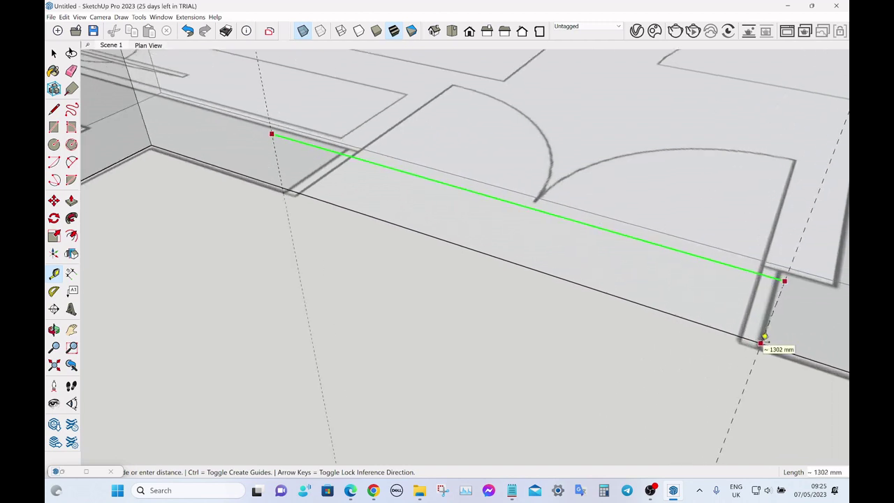
pyautogui.click(761, 341)
# Add a horizontal head-height guide above the wall's floor edge and draw the playroom door rectangle between the guides down to the floor.
pyautogui.click(696, 322)
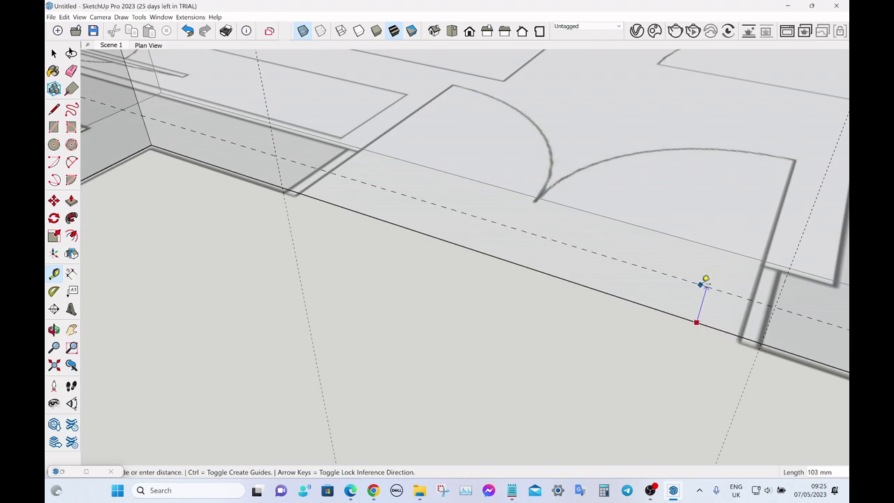
pyautogui.press('Return')
pyautogui.scroll(-6, 678, 343)
pyautogui.scroll(3, 489, 175)
pyautogui.press('r')
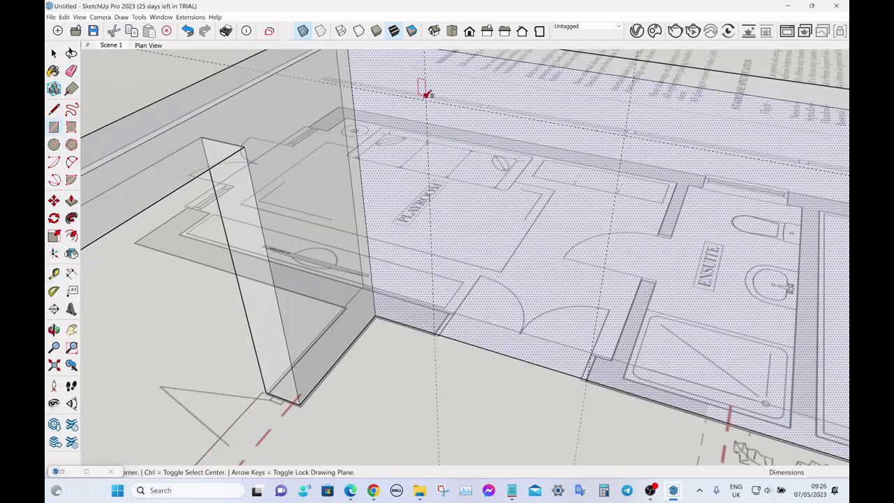
pyautogui.click(426, 99)
pyautogui.click(589, 377)
# Push the playroom door rectangle through the wall to cut the opening, and check the result with X-ray display switched off and on.
pyautogui.press('space')
pyautogui.press('p')
pyautogui.click(535, 314)
pyautogui.click(509, 235)
pyautogui.press('space')
pyautogui.scroll(-5, 483, 224)
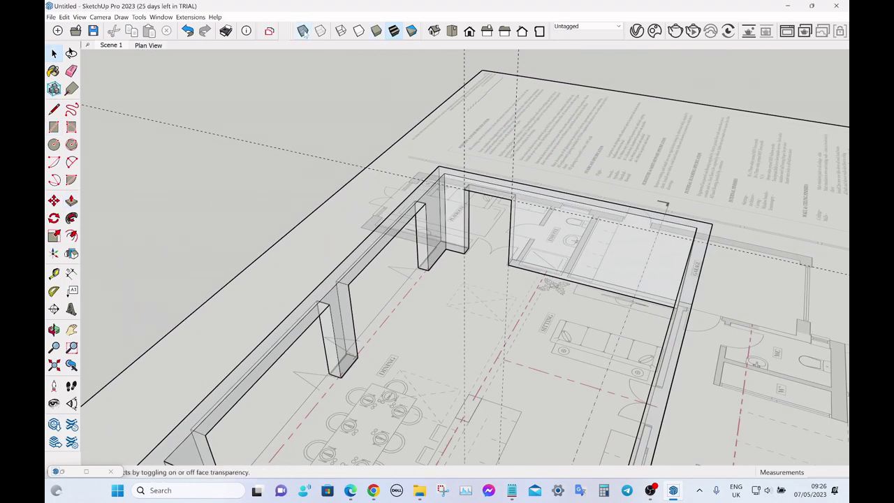
pyautogui.click(302, 31)
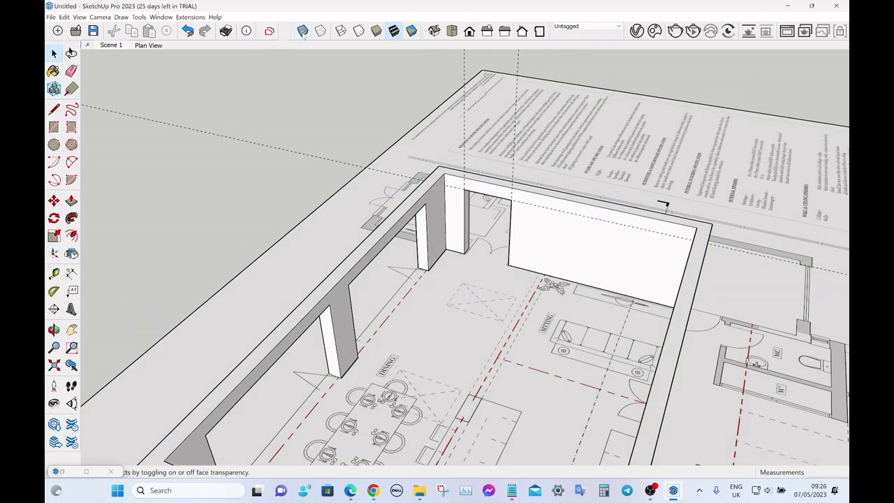
pyautogui.click(302, 31)
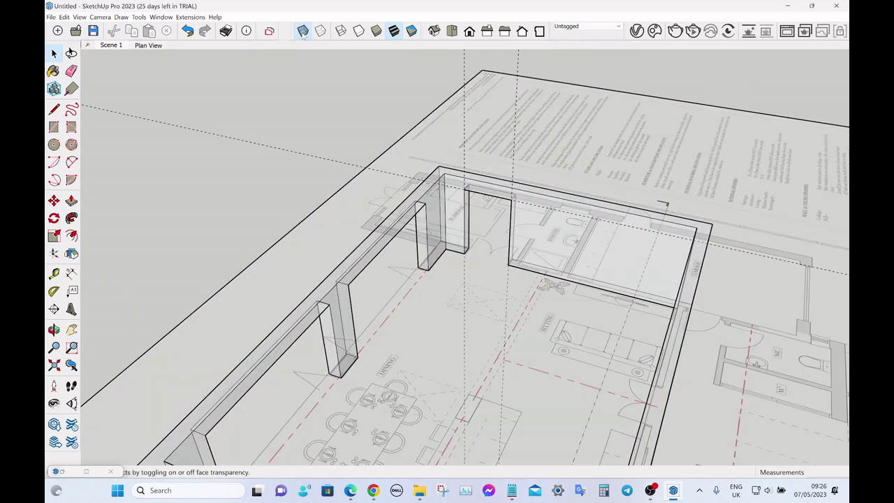
# Place a vertical guide on the hall-side wall at the double doors' first jamb, about 2830 mm from the sitting-room corner.
pyautogui.moveTo(618, 230); pyautogui.dragTo(688, 241, button='middle')
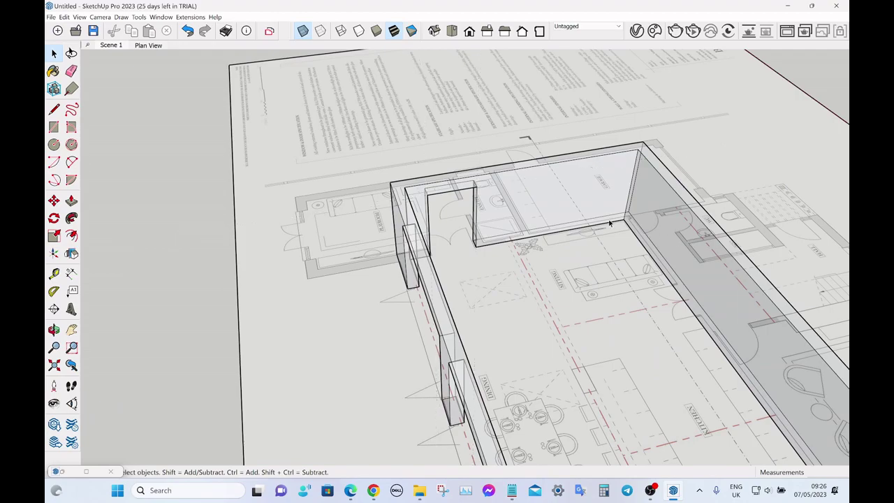
pyautogui.moveTo(591, 211); pyautogui.dragTo(557, 155, button='middle')
pyautogui.scroll(3, 556, 155)
pyautogui.moveTo(629, 209); pyautogui.dragTo(496, 123, button='middle')
pyautogui.scroll(3, 448, 123)
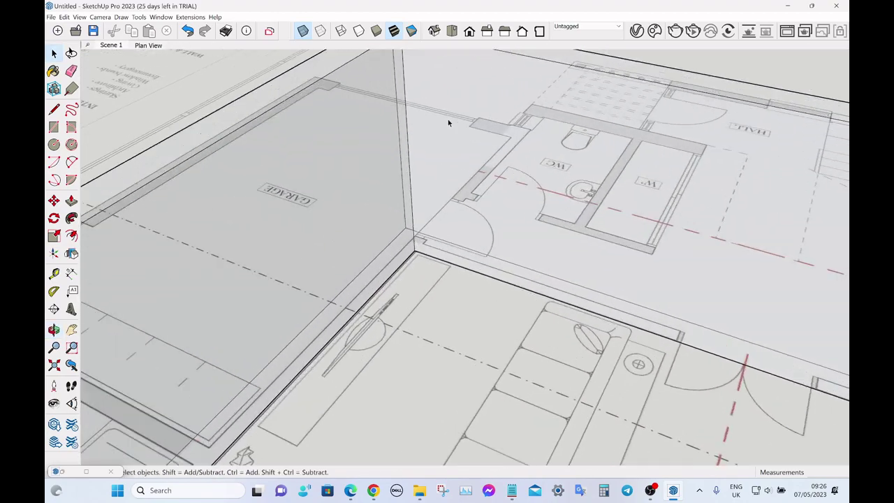
pyautogui.press('t')
pyautogui.click(405, 98)
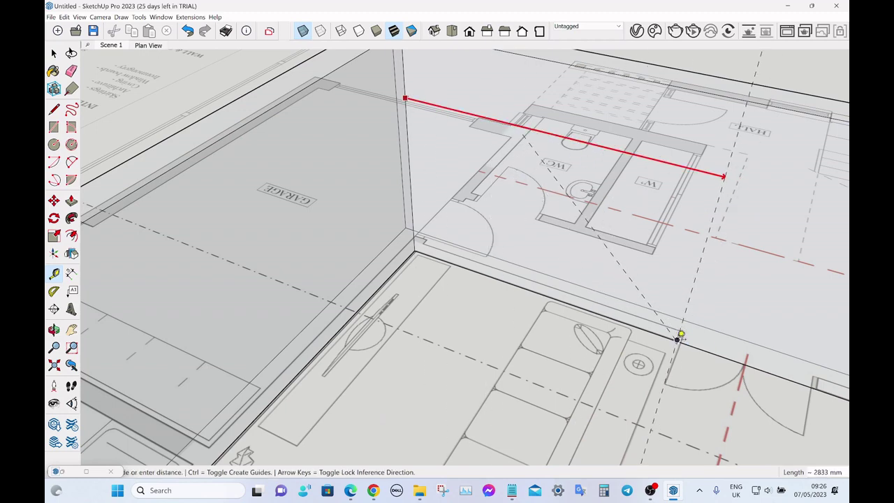
pyautogui.scroll(4, 679, 338)
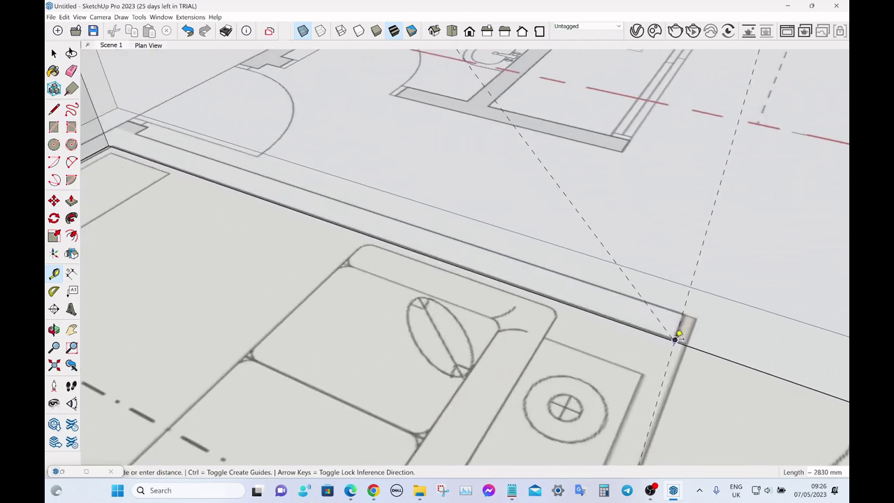
pyautogui.click(679, 338)
# Offset another vertical guide about 1204 mm from the hall door's first guide to mark the opposite jamb.
pyautogui.scroll(-6, 603, 300)
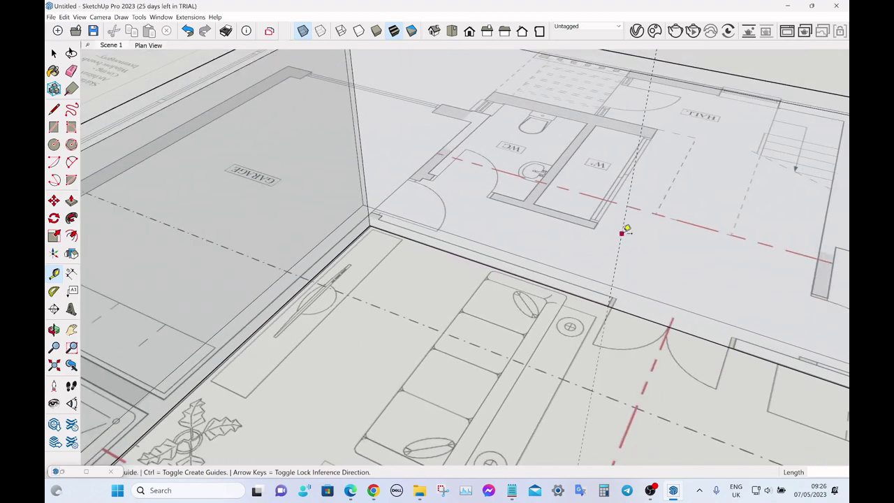
pyautogui.click(622, 233)
pyautogui.scroll(-2, 658, 249)
pyautogui.scroll(4, 715, 276)
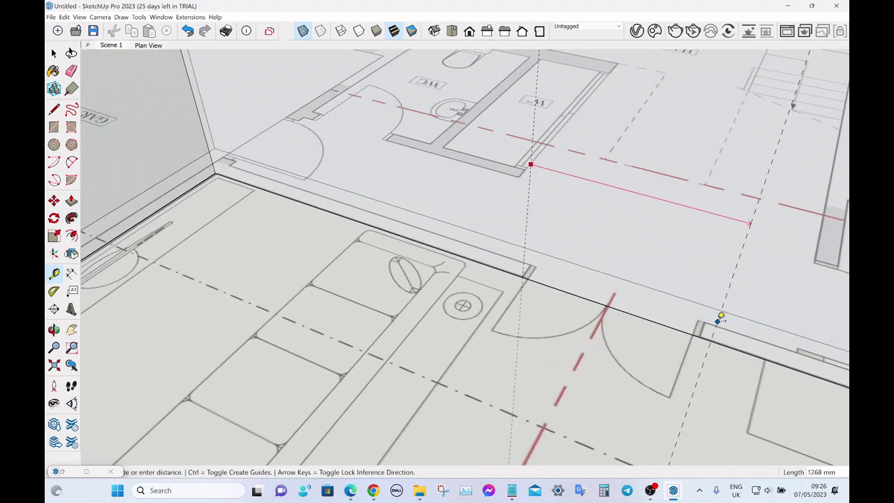
pyautogui.scroll(3, 720, 318)
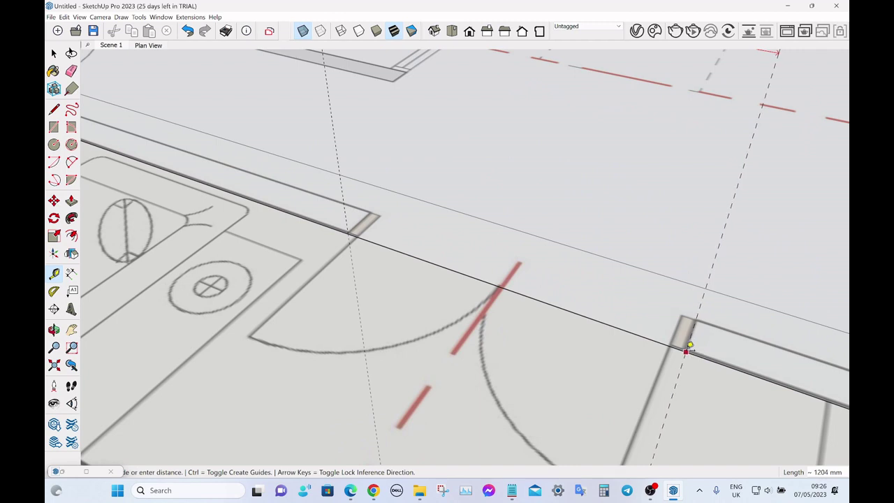
pyautogui.click(684, 352)
# Add a horizontal head-height guide on the hall-side wall and draw the double-door rectangle between the guides down to the floor.
pyautogui.click(629, 332)
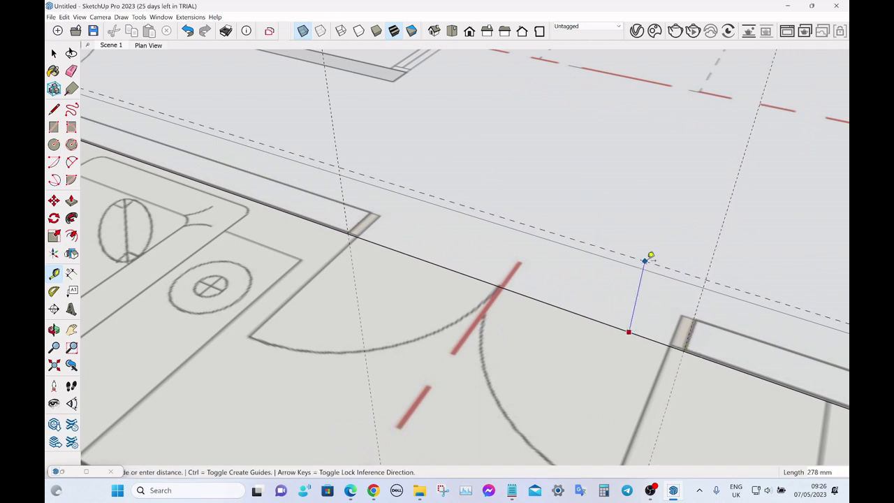
pyautogui.click(651, 255)
pyautogui.scroll(-5, 683, 294)
pyautogui.scroll(-3, 473, 95)
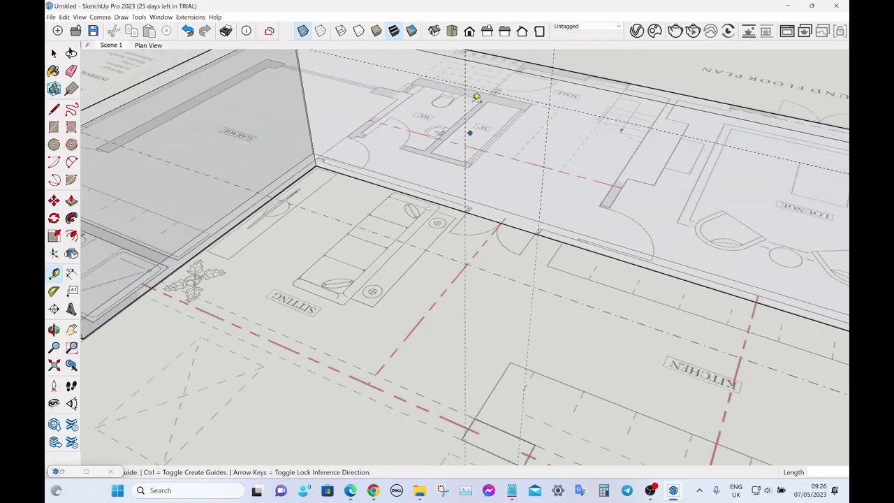
pyautogui.press('r')
pyautogui.click(466, 84)
pyautogui.scroll(6, 513, 199)
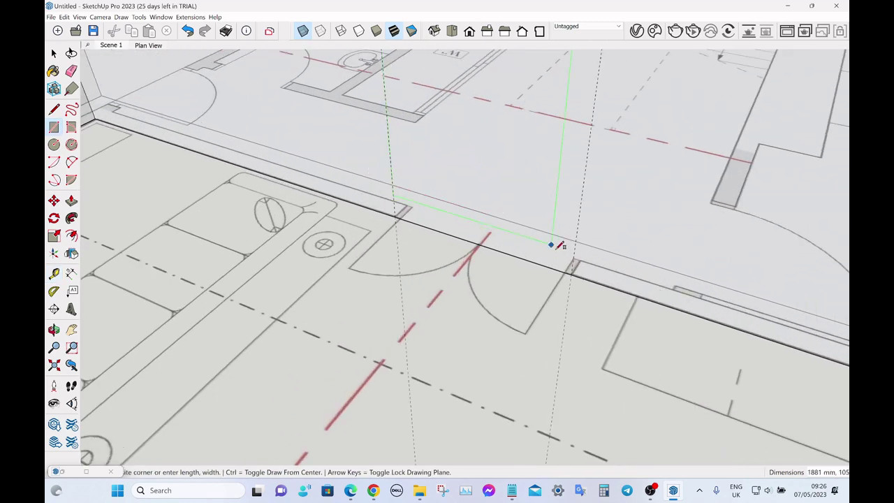
pyautogui.click(572, 271)
# Push the hall double-door rectangle about 306 mm through the wall to cut the doorway.
pyautogui.press('space')
pyautogui.click(518, 222)
pyautogui.press('p')
pyautogui.click(518, 222)
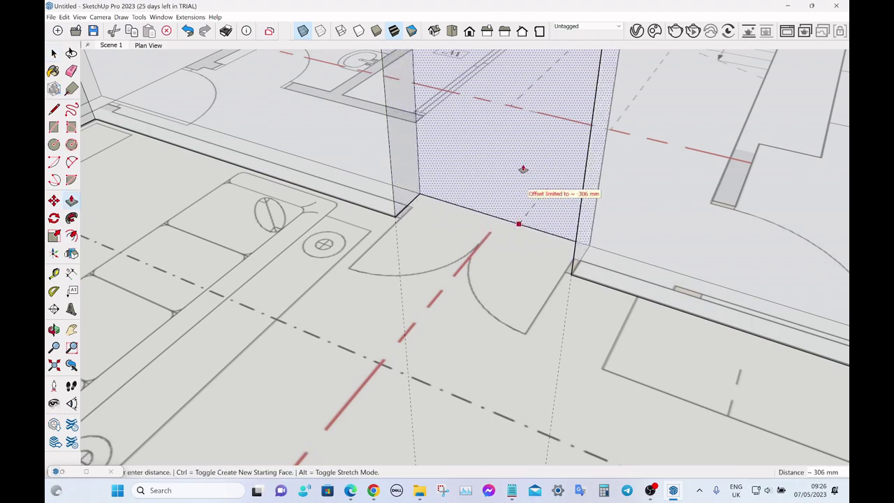
pyautogui.click(510, 144)
pyautogui.press('space')
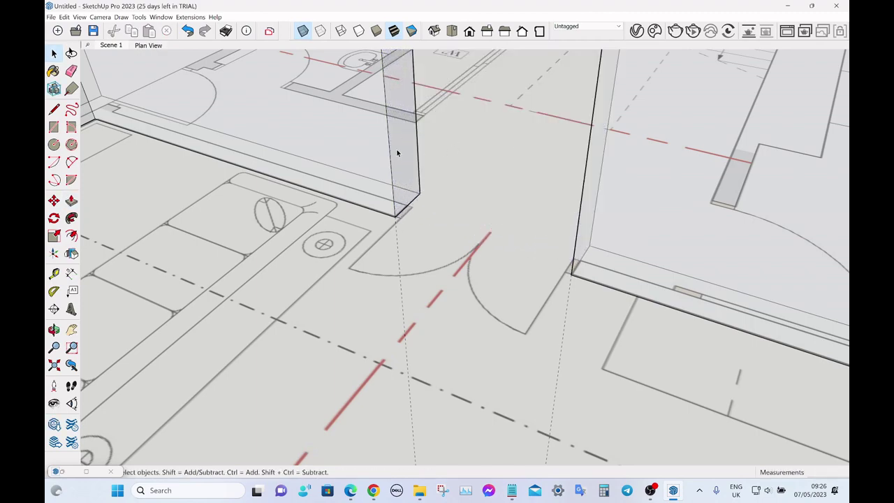
# Place a vertical guide on the utility room wall at the door's first jamb, about 691 mm from the kitchen corner.
pyautogui.scroll(-10, 386, 174)
pyautogui.moveTo(389, 170); pyautogui.dragTo(569, 183, button='middle')
pyautogui.scroll(3, 447, 171)
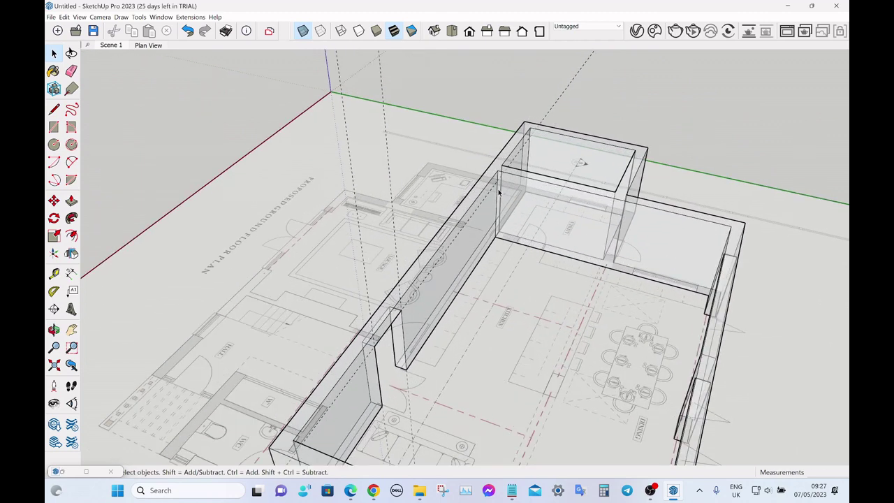
pyautogui.scroll(2, 498, 211)
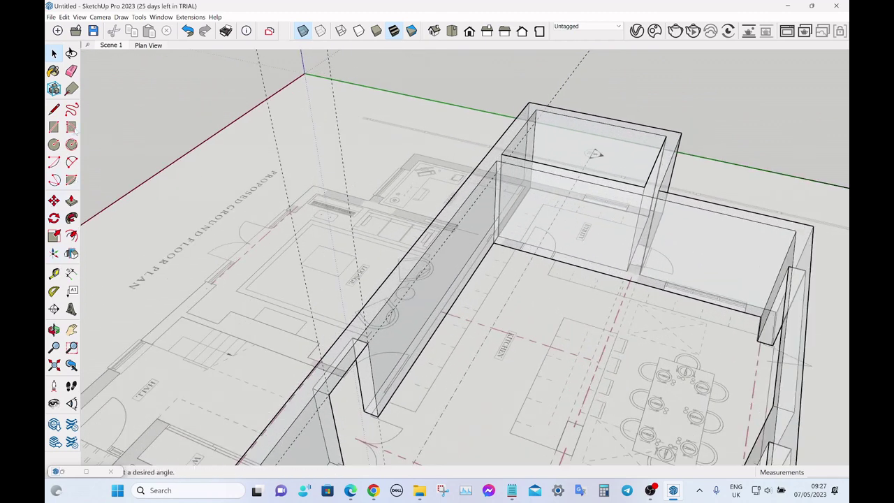
pyautogui.moveTo(400, 249); pyautogui.dragTo(427, 237, button='middle')
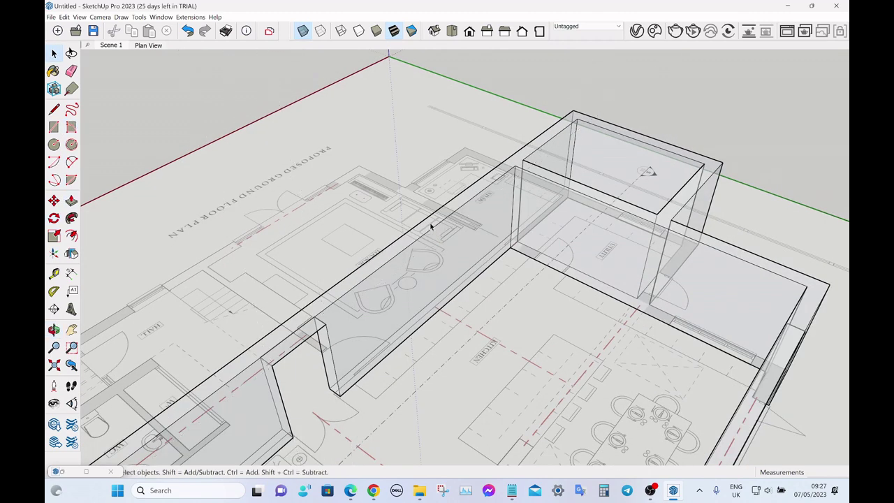
pyautogui.scroll(3, 532, 215)
pyautogui.moveTo(510, 205); pyautogui.dragTo(498, 183, button='middle')
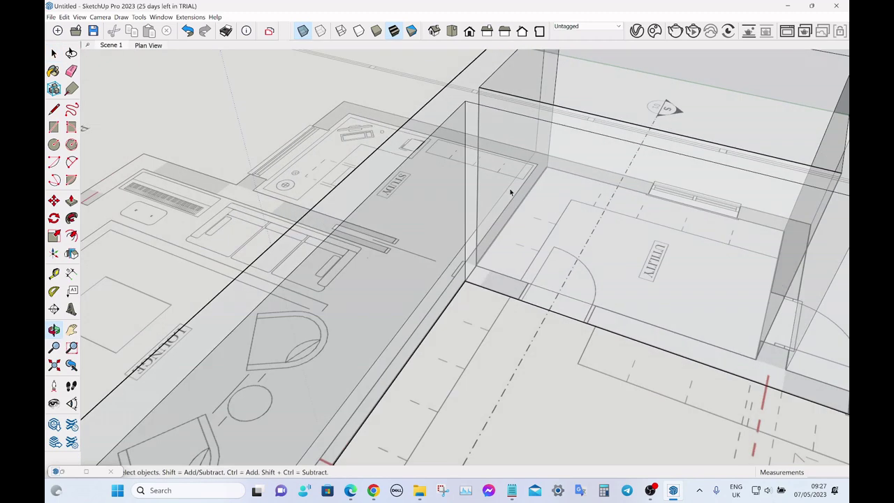
pyautogui.press('t')
pyautogui.click(465, 170)
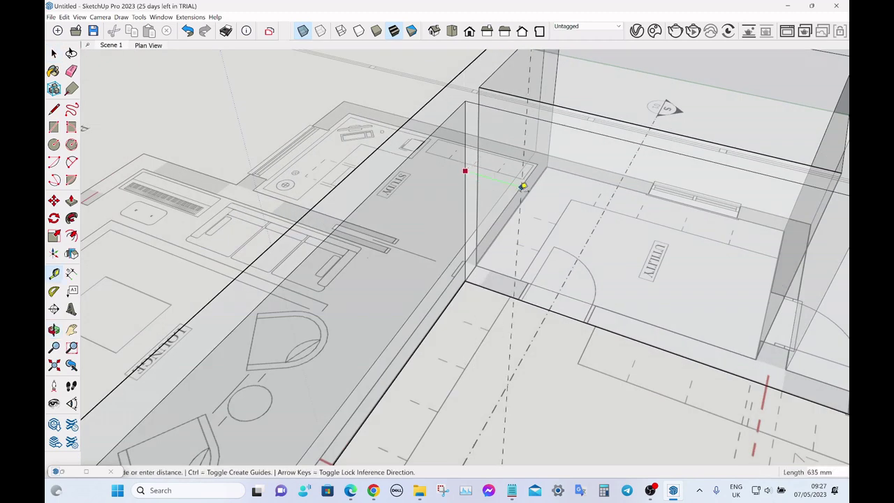
pyautogui.scroll(3, 510, 286)
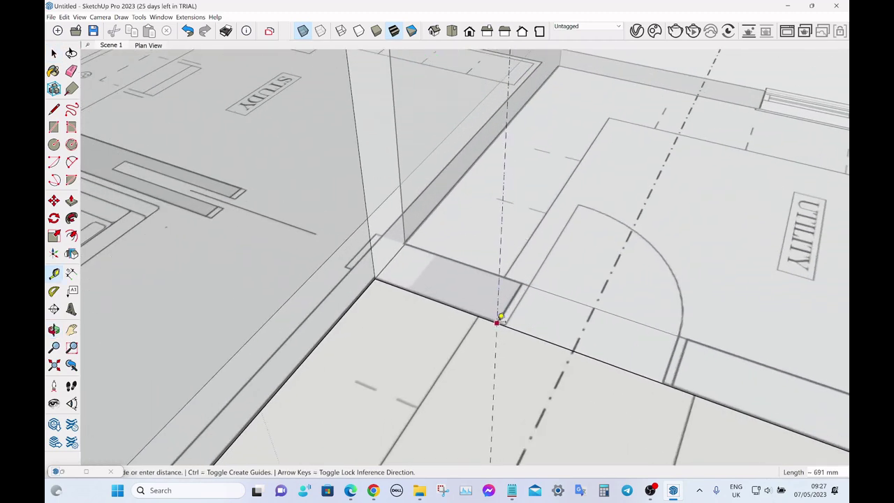
pyautogui.click(499, 319)
# Add a vertical guide about 844 mm away at the utility door's other jamb and a horizontal guide 2050 mm above the floor edge.
pyautogui.click(500, 245)
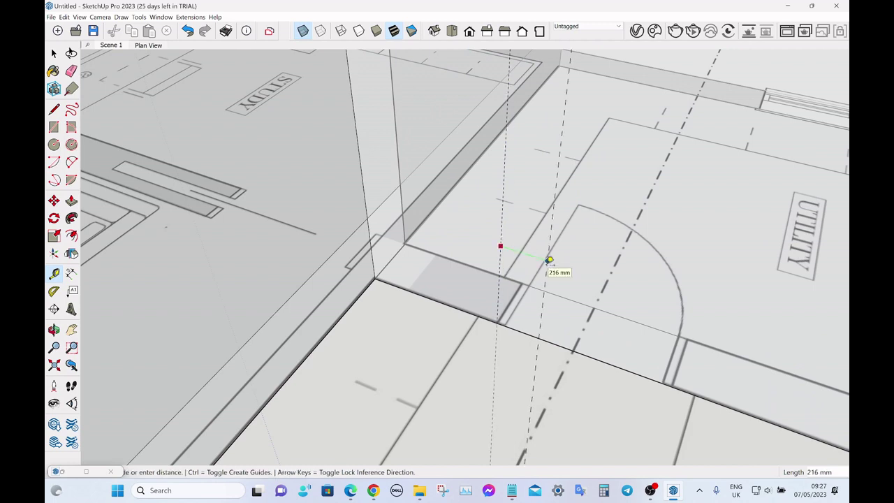
pyautogui.scroll(3, 652, 341)
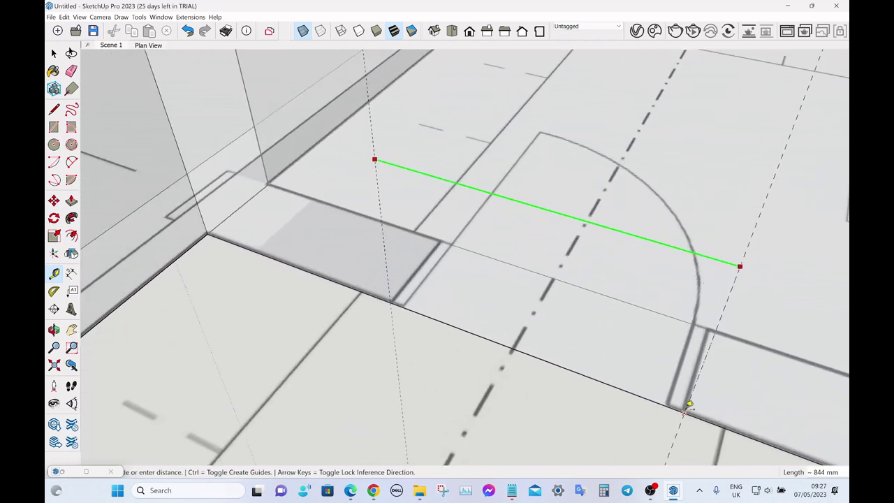
pyautogui.click(689, 405)
pyautogui.click(637, 395)
pyautogui.write('2050')
pyautogui.press('Return')
# Draw the utility door rectangle on the wall face between the guides, from head height down to the floor edge.
pyautogui.scroll(-4, 542, 293)
pyautogui.scroll(-3, 538, 410)
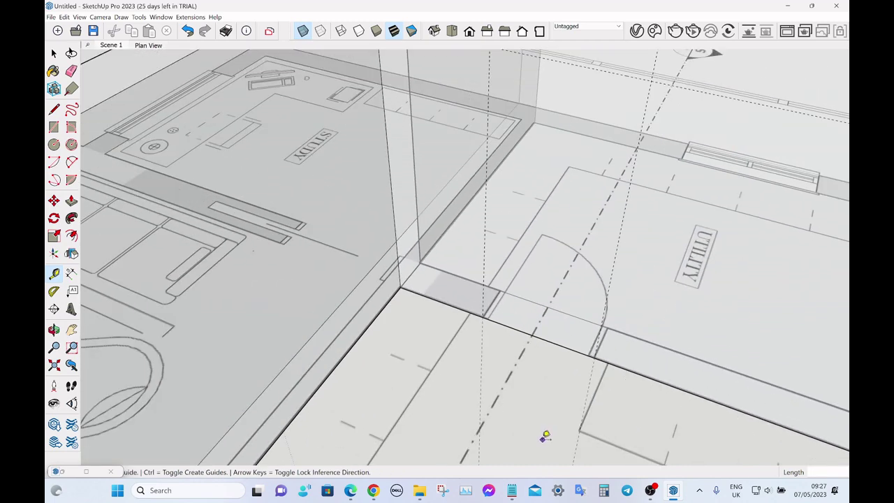
pyautogui.press('r')
pyautogui.click(507, 148)
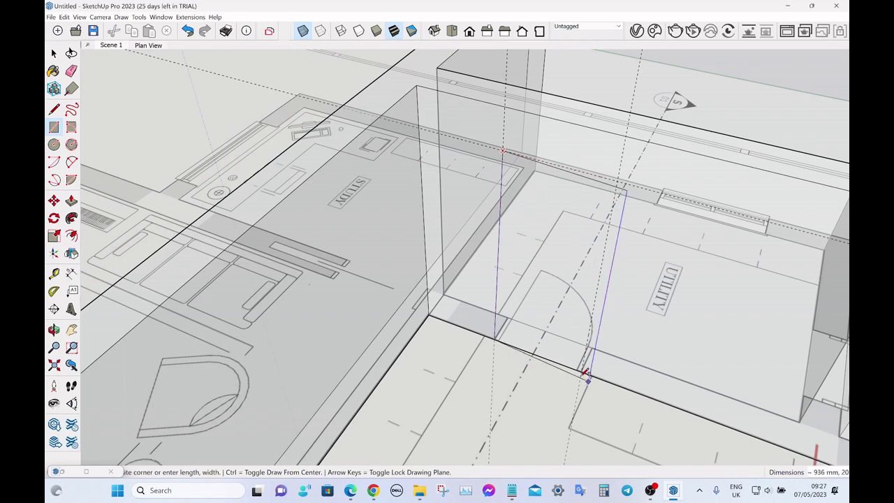
pyautogui.click(586, 370)
# Push the utility door rectangle about 306 mm through the wall to cut the doorway.
pyautogui.press('space')
pyautogui.click(541, 312)
pyautogui.click(544, 316)
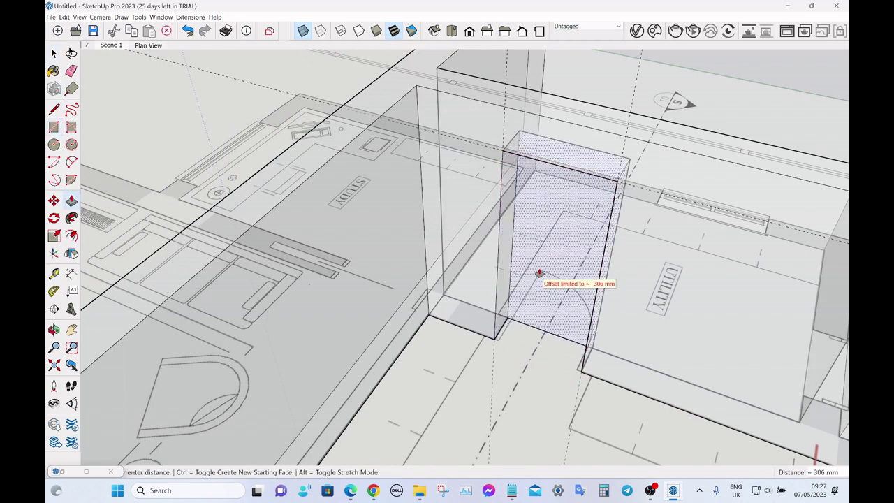
pyautogui.click(539, 269)
pyautogui.press('space')
pyautogui.scroll(-4, 453, 271)
pyautogui.scroll(-2, 452, 271)
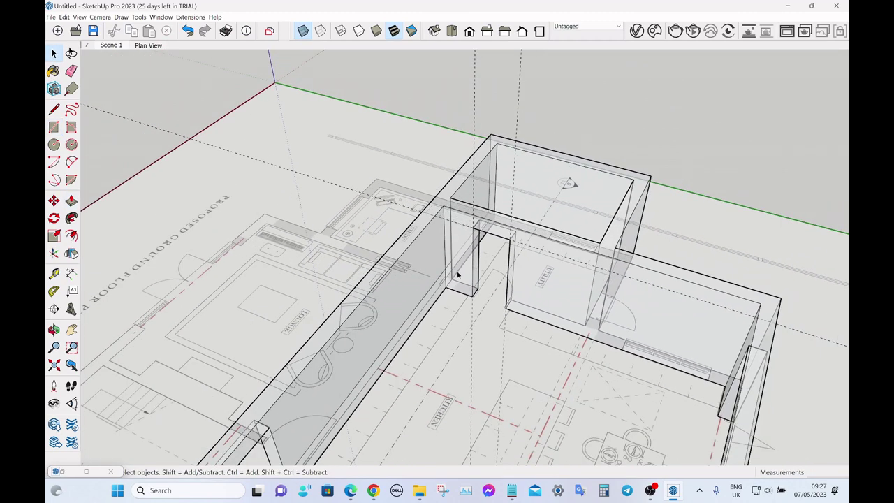
# Place a vertical guide at the near edge of the window beside the utility room, about 2635 mm from the utility door jamb.
pyautogui.scroll(3, 528, 293)
pyautogui.press('t')
pyautogui.click(493, 245)
pyautogui.scroll(-2, 538, 264)
pyautogui.press('Left')
pyautogui.scroll(3, 621, 301)
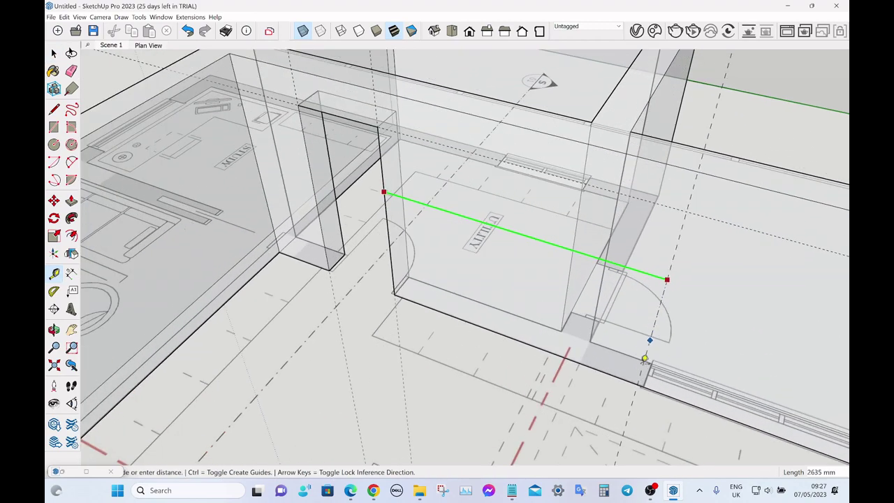
pyautogui.click(643, 384)
# Add a vertical guide about 1803 mm away at the window's other edge and a horizontal sill guide 1050 mm above the floor edge.
pyautogui.scroll(-2, 568, 295)
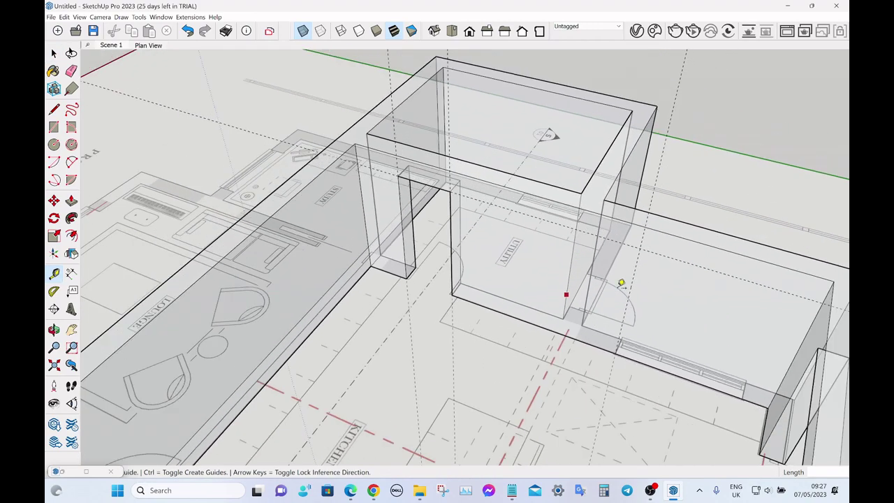
pyautogui.click(635, 275)
pyautogui.scroll(5, 727, 350)
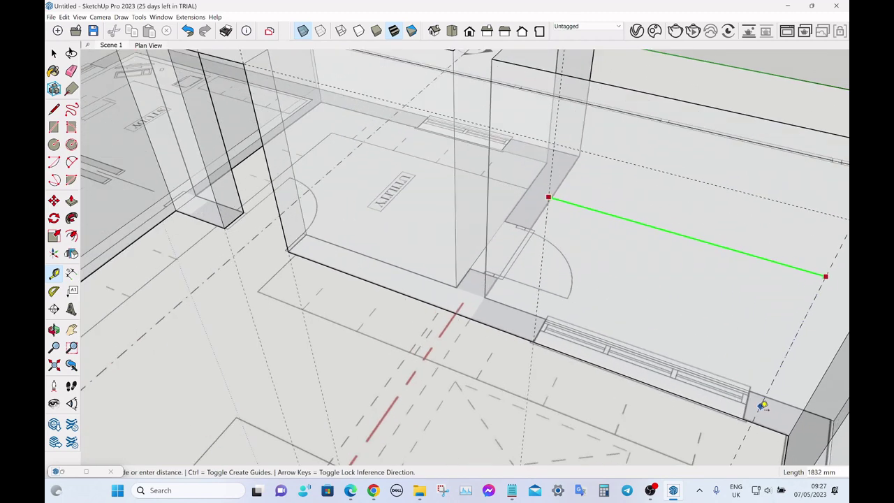
pyautogui.scroll(2, 737, 419)
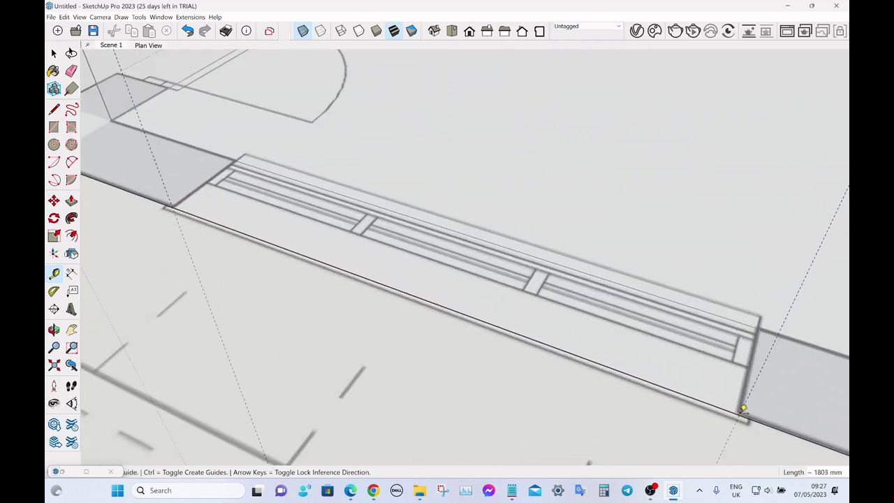
pyautogui.click(696, 397)
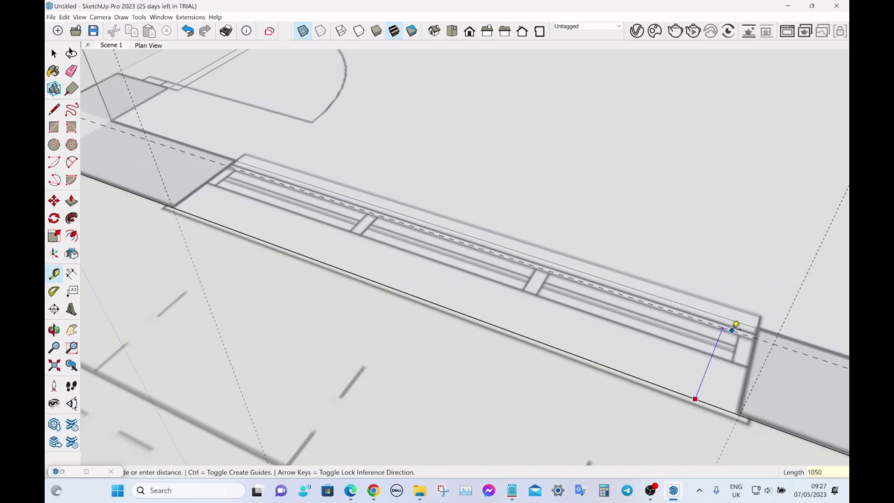
pyautogui.press('Return')
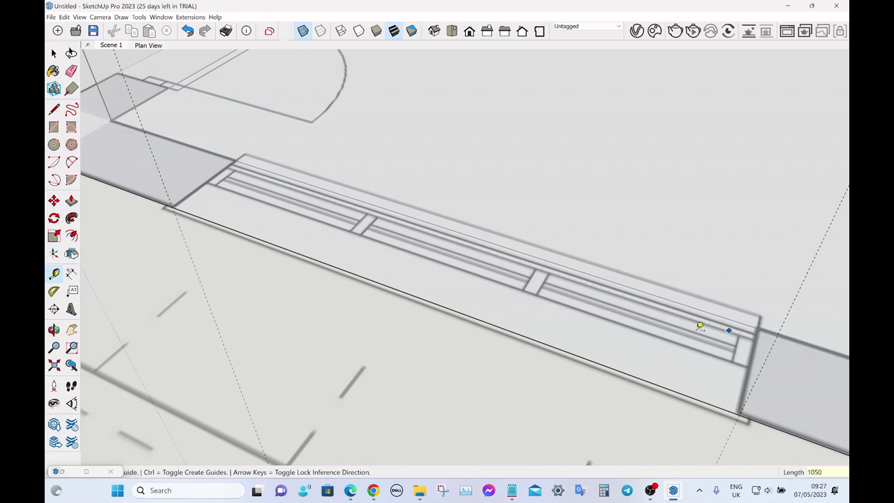
pyautogui.scroll(-10, 674, 321)
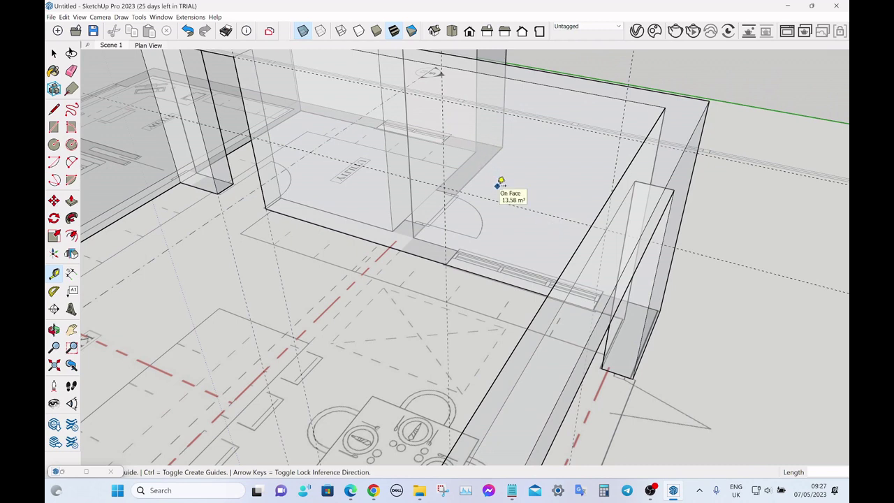
pyautogui.press('space')
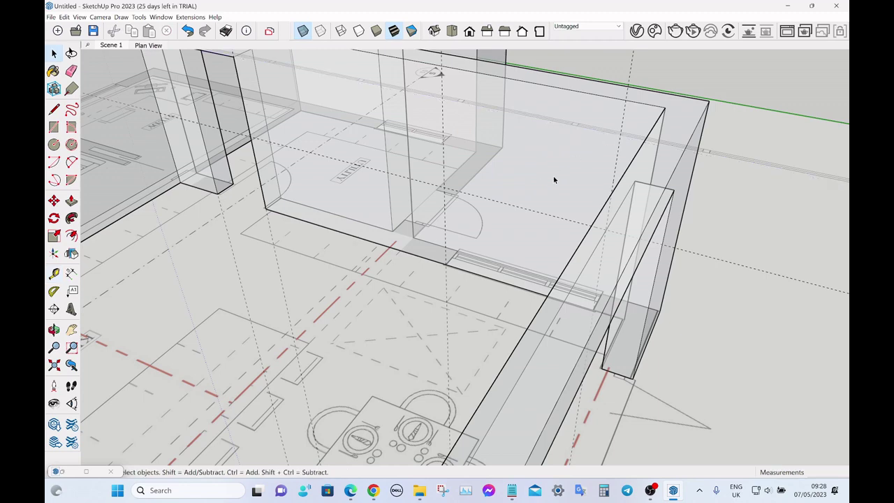
pyautogui.scroll(3, 545, 180)
pyautogui.press('t')
pyautogui.click(565, 232)
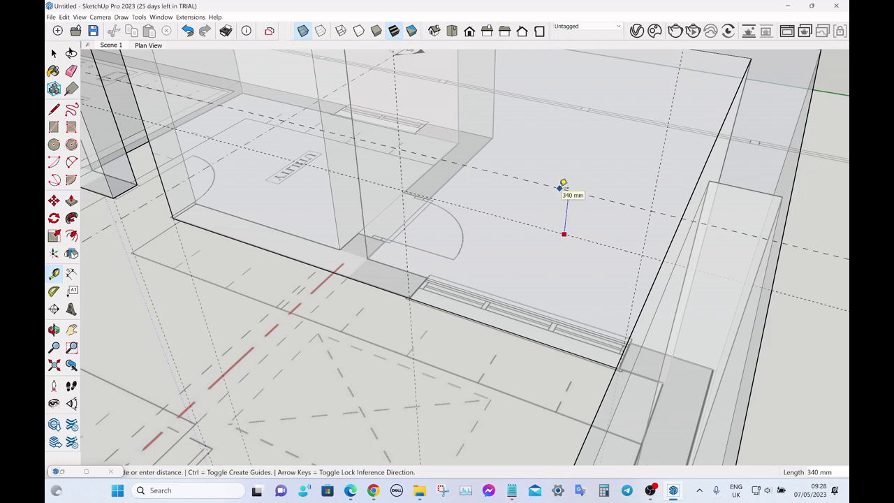
pyautogui.press('Escape')
pyautogui.scroll(-3, 564, 185)
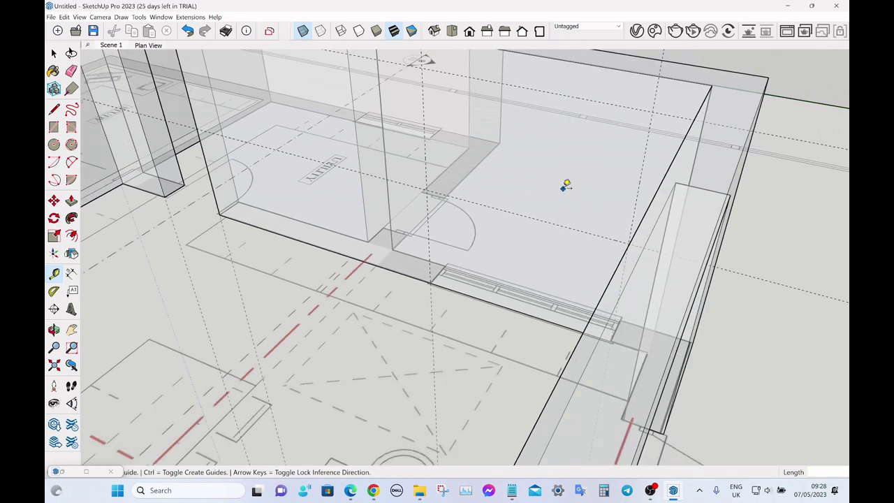
# Draw the window rectangle on the wall beside the utility room between the vertical, head-height and sill guides.
pyautogui.press('r')
pyautogui.click(434, 78)
pyautogui.moveTo(442, 95); pyautogui.dragTo(538, 145, button='middle')
pyautogui.click(658, 235)
pyautogui.click(662, 232)
# Push the window rectangle about 306 mm through the wall to cut the window opening.
pyautogui.press('space')
pyautogui.click(618, 207)
pyautogui.press('p')
pyautogui.click(622, 206)
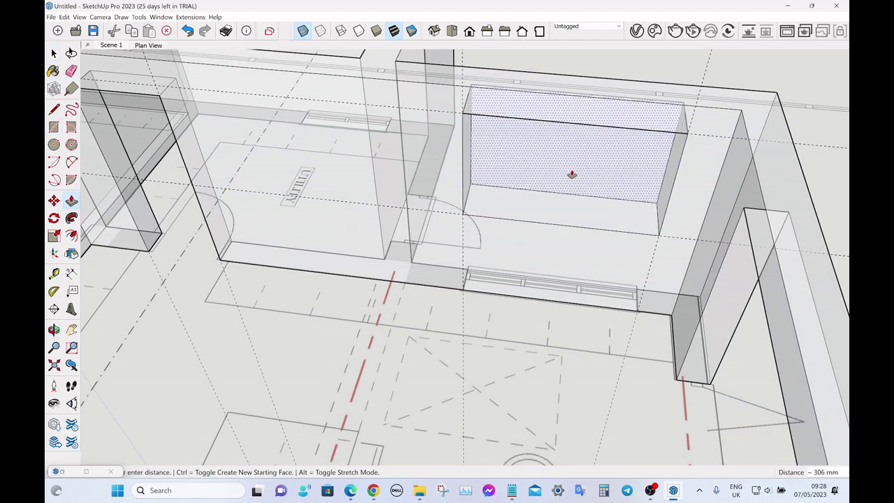
pyautogui.click(569, 179)
pyautogui.press('space')
pyautogui.moveTo(591, 175); pyautogui.dragTo(612, 178, button='middle')
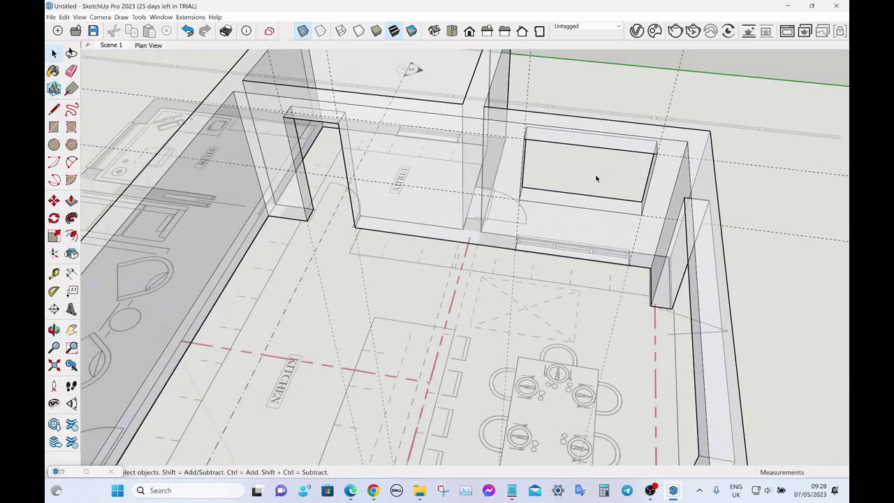
# Delete the construction guides and save the model as Wood v1.
pyautogui.moveTo(586, 192); pyautogui.dragTo(369, 150, button='middle')
pyautogui.scroll(-5, 549, 219)
pyautogui.scroll(3, 376, 147)
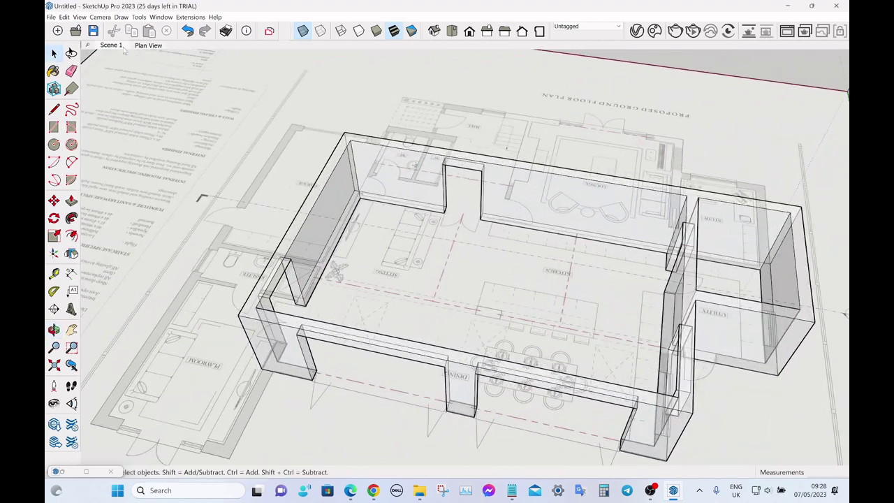
pyautogui.click(93, 31)
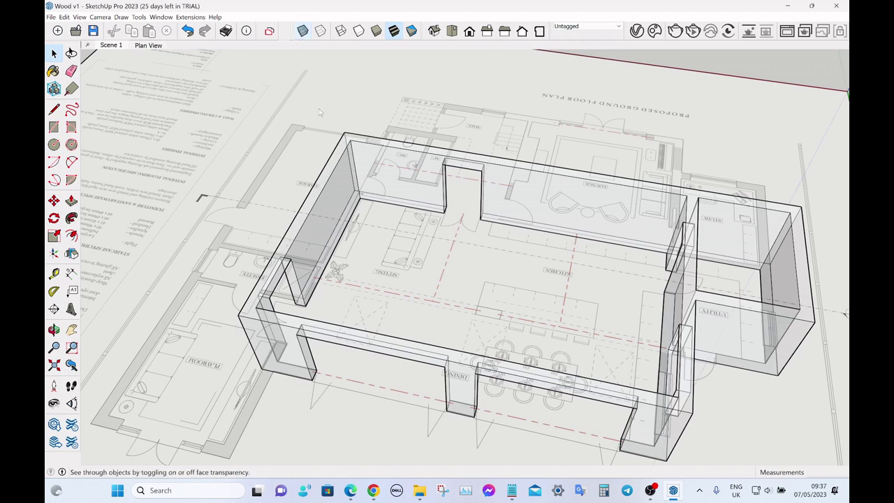
# Turn off X-ray face transparency and display the Doors component collection with the hall doorway in view.
pyautogui.scroll(5, 433, 196)
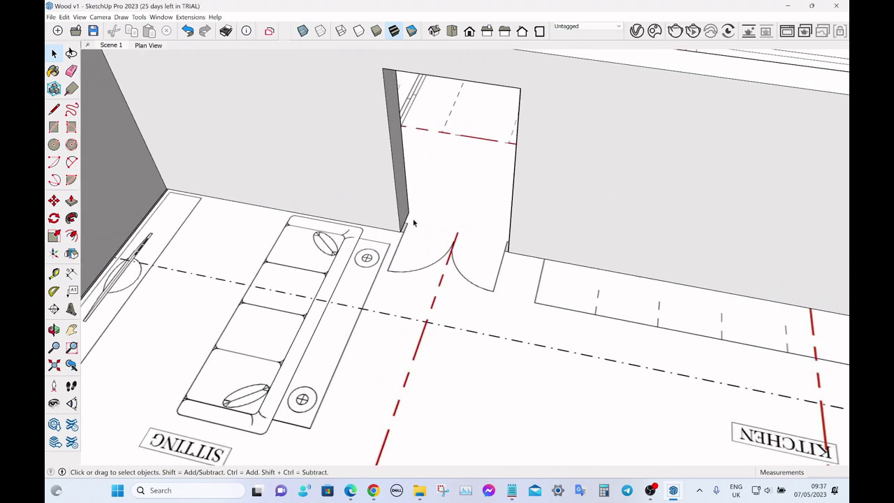
pyautogui.moveTo(466, 249); pyautogui.dragTo(469, 218, button='middle')
pyautogui.scroll(-3, 485, 233)
pyautogui.scroll(1, 468, 218)
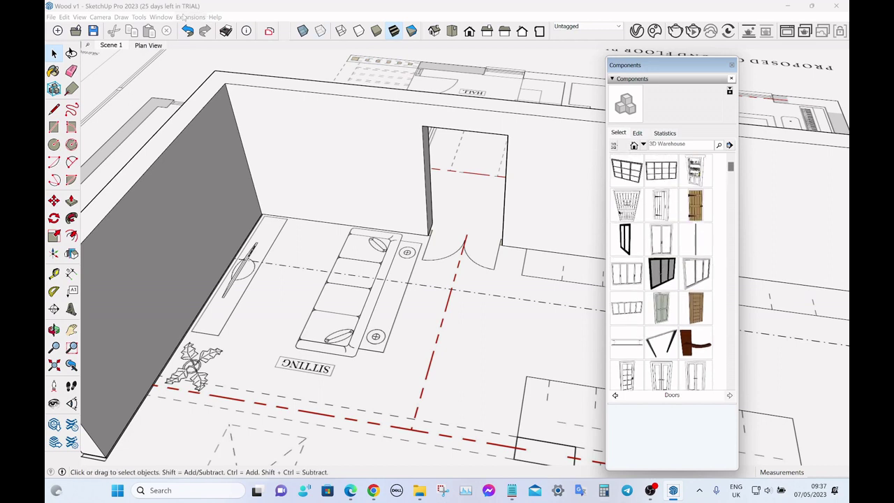
pyautogui.click(155, 19)
pyautogui.moveTo(215, 40)
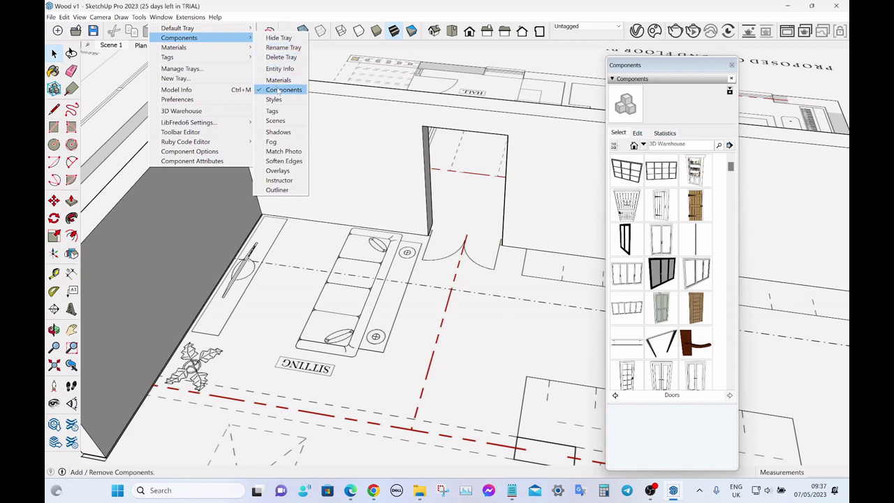
pyautogui.click(459, 78)
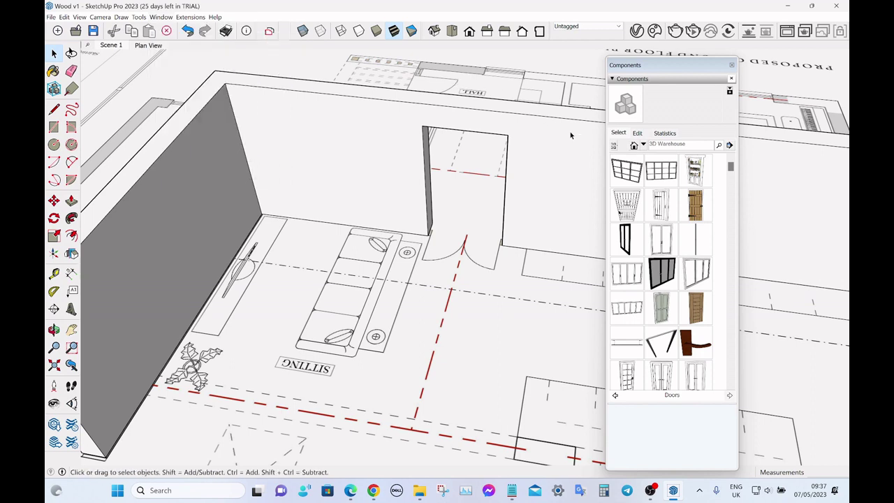
# Insert the French Doors Glazed Oak component from the Doors collection in front of the hall doorway.
pyautogui.scroll(-3, 694, 222)
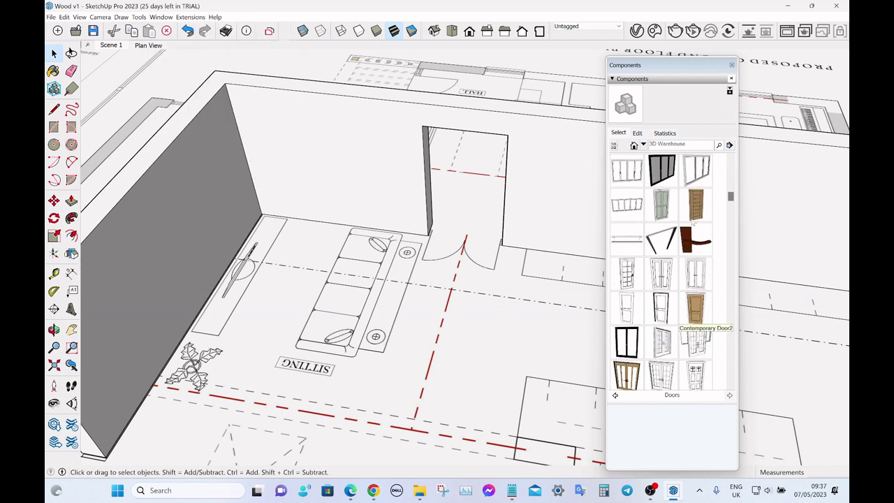
pyautogui.scroll(-2, 694, 223)
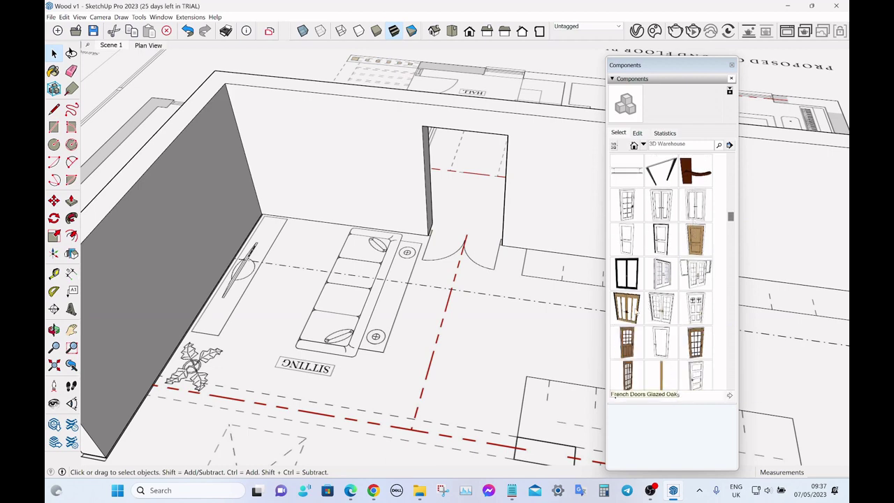
pyautogui.click(627, 307)
pyautogui.click(487, 264)
pyautogui.scroll(2, 507, 257)
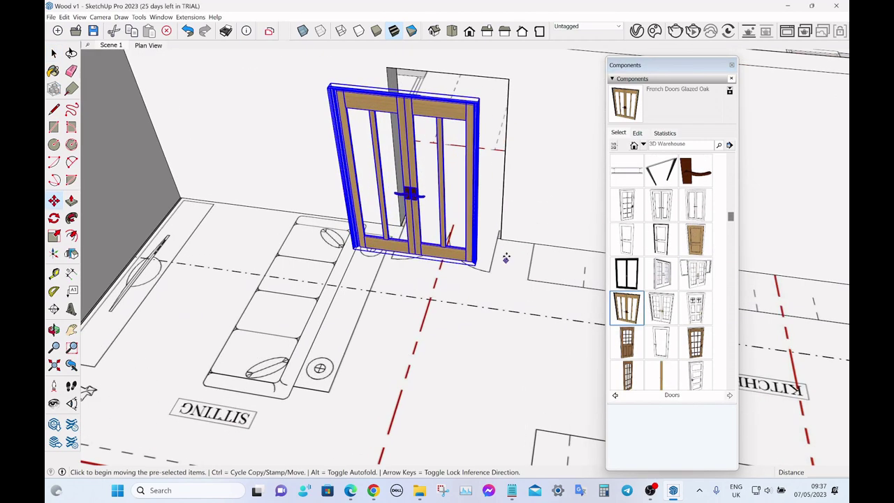
# Move the oak French doors by their bottom outer corner onto the bottom corner of the hall doorway's kitchen-side jamb.
pyautogui.scroll(5, 506, 257)
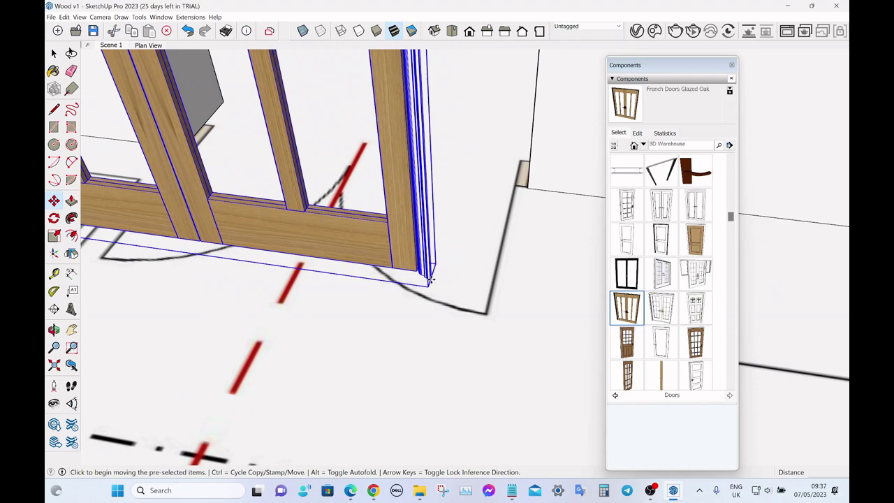
pyautogui.click(430, 279)
pyautogui.scroll(-4, 430, 279)
pyautogui.click(529, 190)
pyautogui.press('space')
pyautogui.scroll(-2, 529, 230)
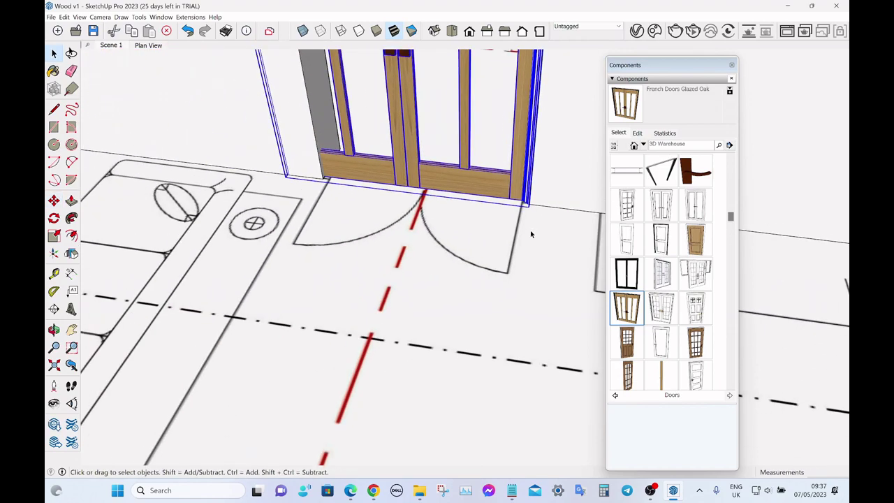
# Close the component browser and scale the French doors' width by about 0.79 to fit the hall doorway.
pyautogui.scroll(-3, 529, 239)
pyautogui.click(731, 65)
pyautogui.moveTo(524, 165); pyautogui.dragTo(470, 180, button='middle')
pyautogui.scroll(1, 460, 157)
pyautogui.press('s')
pyautogui.scroll(3, 444, 154)
pyautogui.scroll(2, 423, 156)
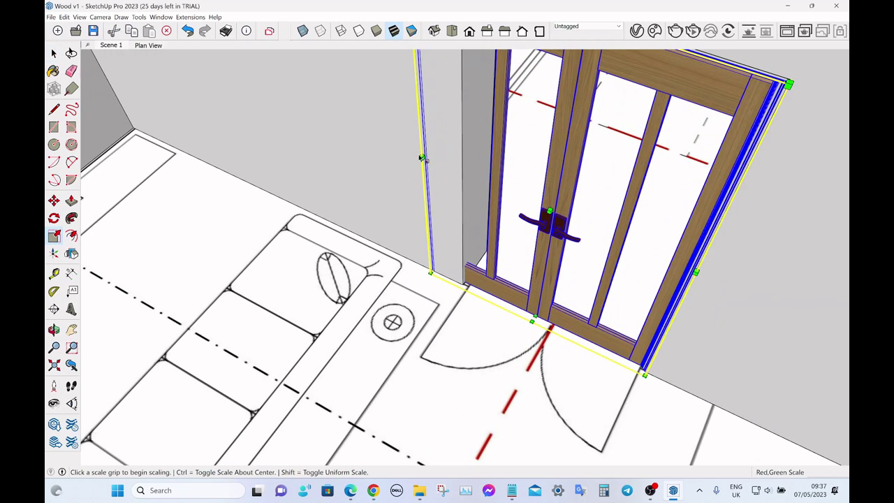
pyautogui.click(423, 155)
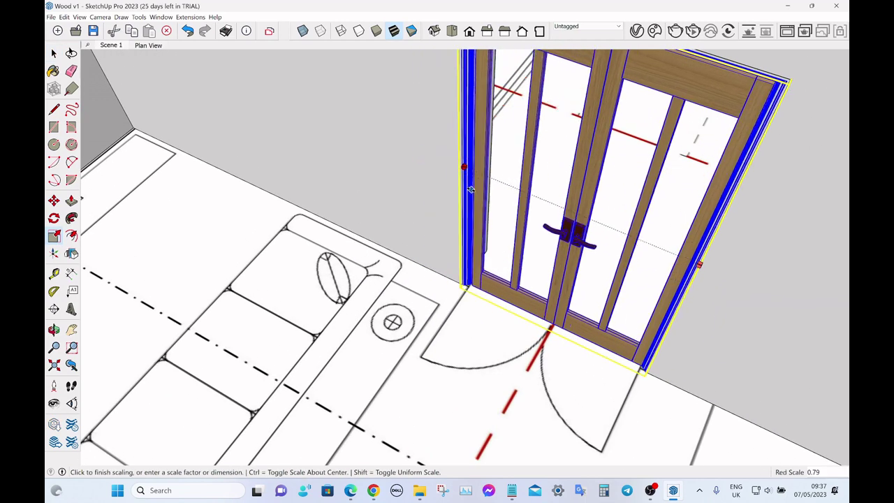
pyautogui.click(466, 188)
pyautogui.press('space')
pyautogui.scroll(-10, 507, 201)
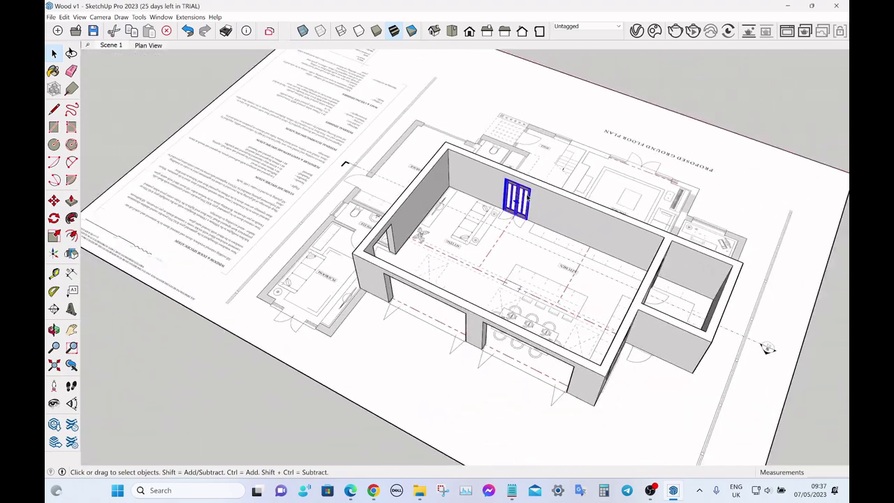
# Copy the scaled French doors from the hall doorway to the area in front of the sitting room's end-wall doorway.
pyautogui.moveTo(766, 349); pyautogui.dragTo(461, 251, button='middle')
pyautogui.scroll(3, 558, 257)
pyautogui.moveTo(585, 261); pyautogui.dragTo(549, 252, button='middle')
pyautogui.scroll(4, 587, 262)
pyautogui.press('m')
pyautogui.press('ctrl')
pyautogui.click(617, 279)
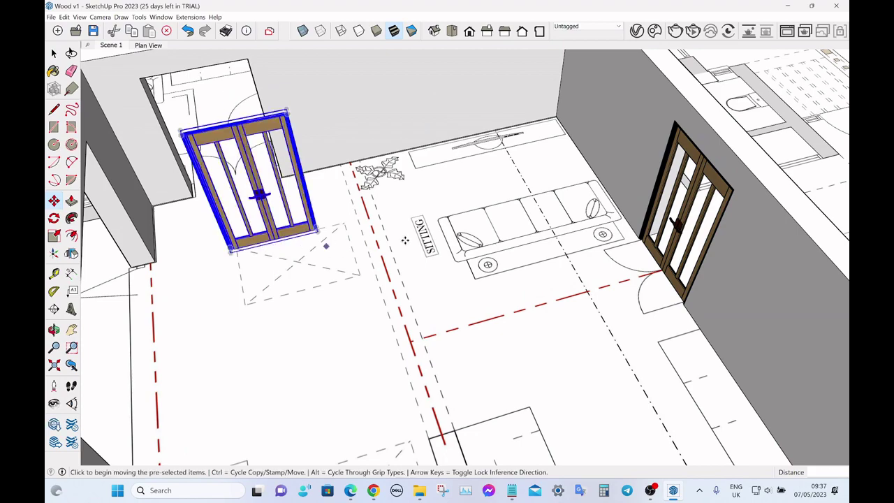
# Move the copied French doors by their bottom corner onto the bottom corner of the end-wall doorway's sitting-side jamb.
pyautogui.scroll(10, 391, 154)
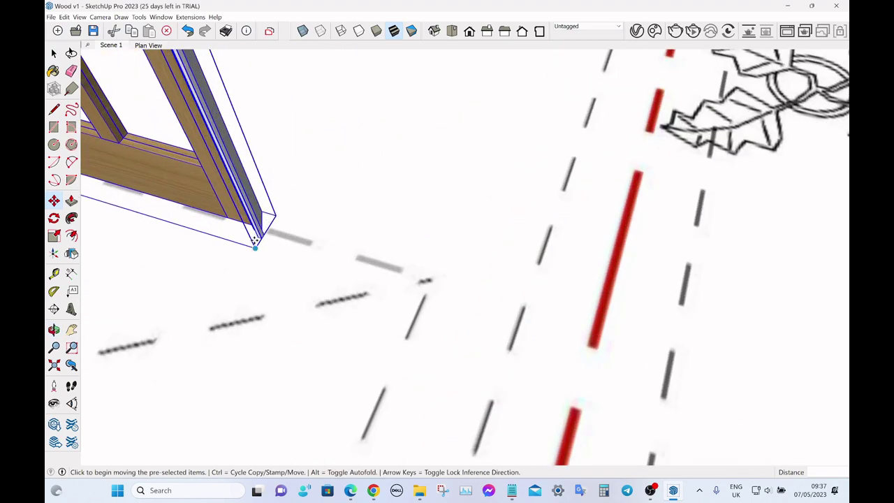
pyautogui.scroll(-6, 265, 245)
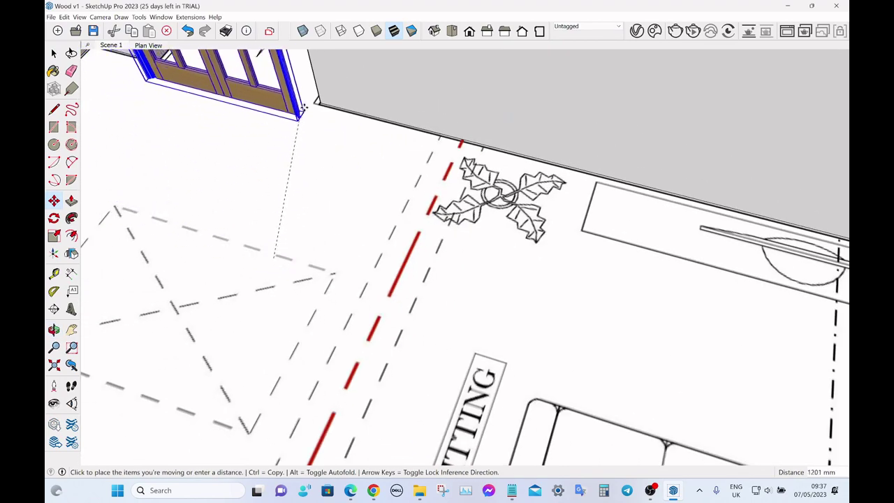
pyautogui.click(320, 103)
pyautogui.press('space')
pyautogui.scroll(-7, 465, 242)
pyautogui.moveTo(459, 323); pyautogui.dragTo(506, 247, button='middle')
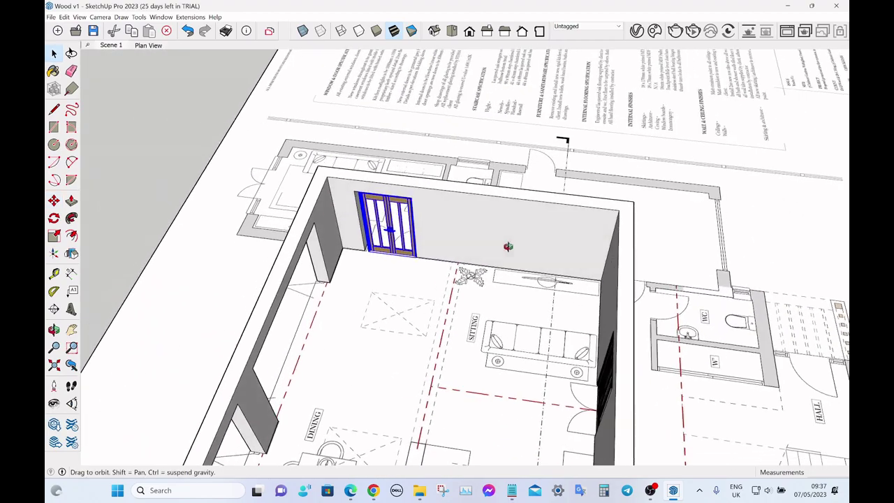
# Scale the width of the French doors in the sitting room's end-wall doorway to fill the opening, and deselect them.
pyautogui.scroll(2, 379, 228)
pyautogui.scroll(3, 378, 226)
pyautogui.press('s')
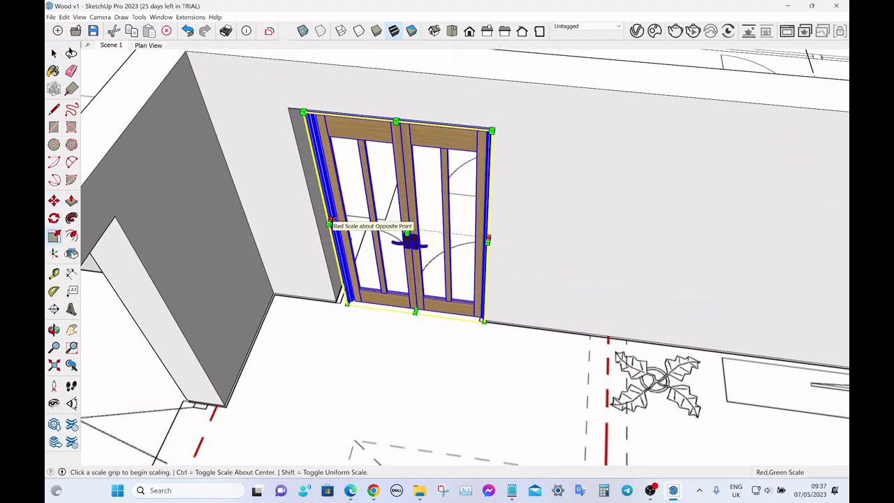
pyautogui.click(331, 220)
pyautogui.click(318, 217)
pyautogui.press('space')
pyautogui.scroll(-3, 341, 222)
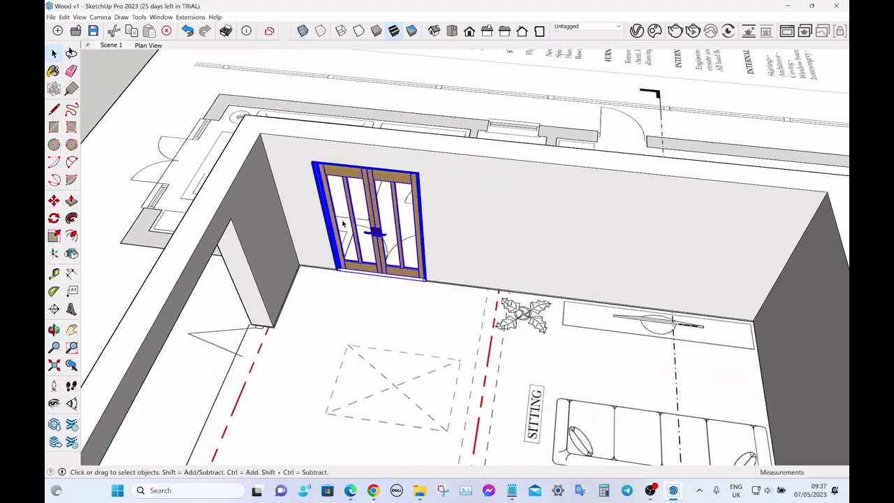
pyautogui.scroll(-4, 348, 223)
pyautogui.click(541, 144)
# Place the Bifold 4 Doors White Frame component from the Doors collection in front of the dining wall opening nearest the end wall.
pyautogui.moveTo(423, 213); pyautogui.dragTo(489, 183, button='middle')
pyautogui.scroll(-3, 551, 212)
pyautogui.scroll(6, 474, 174)
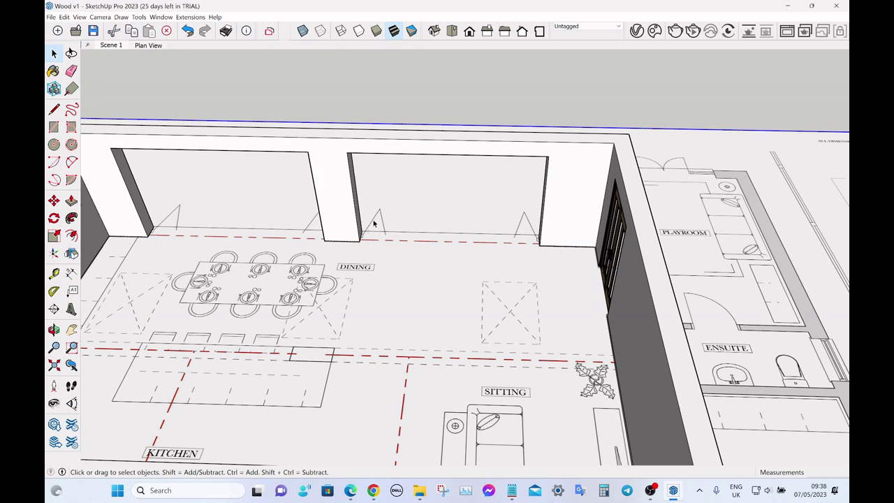
pyautogui.scroll(-4, 481, 217)
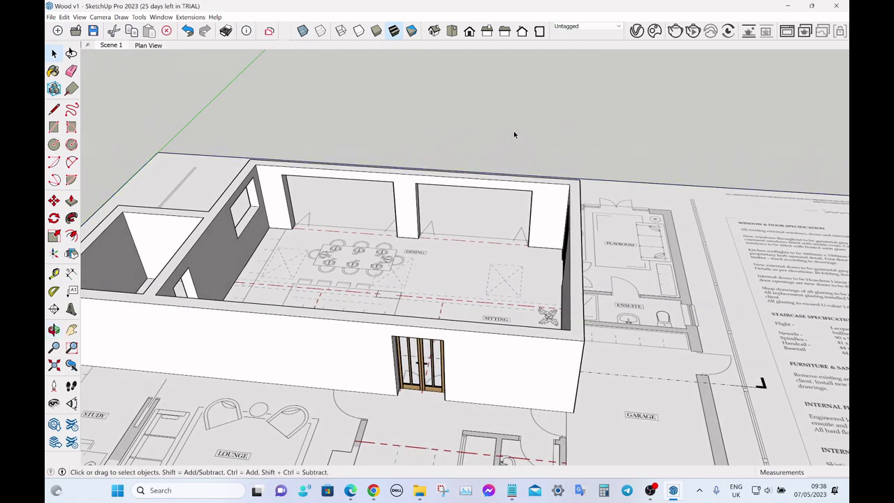
pyautogui.scroll(4, 475, 207)
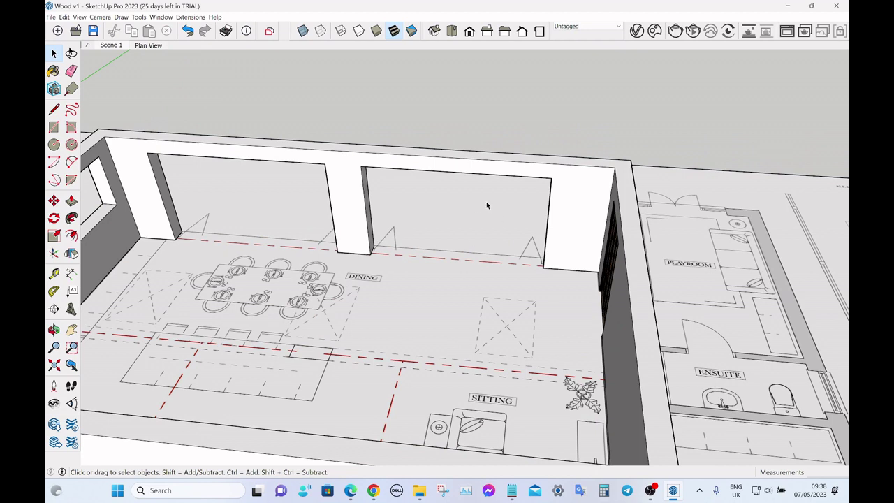
pyautogui.hotkey('shift', 'c')
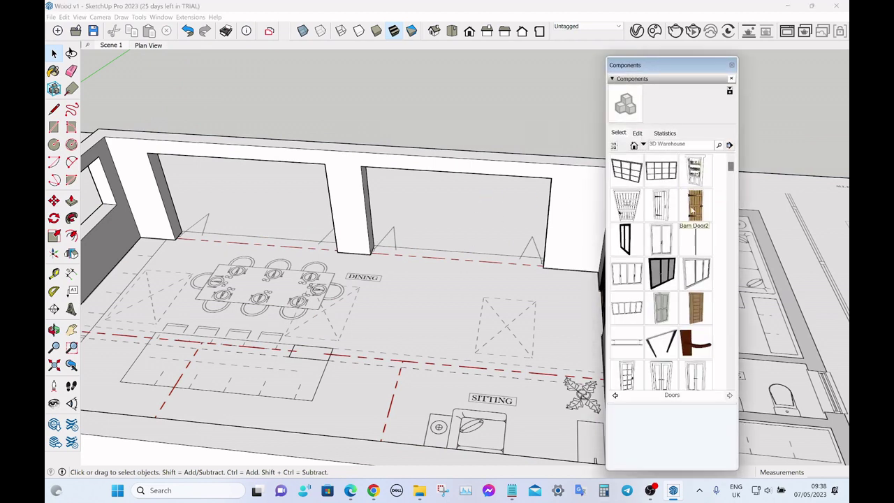
pyautogui.click(626, 273)
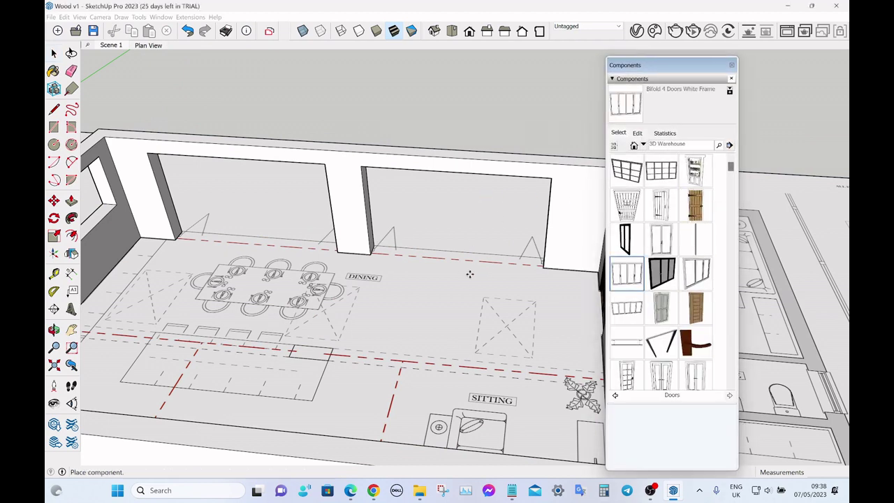
pyautogui.click(428, 311)
pyautogui.press('space')
# Move the bifold doors by their bottom corner onto the bottom corner of the opening's jamb nearest the end wall.
pyautogui.scroll(8, 447, 308)
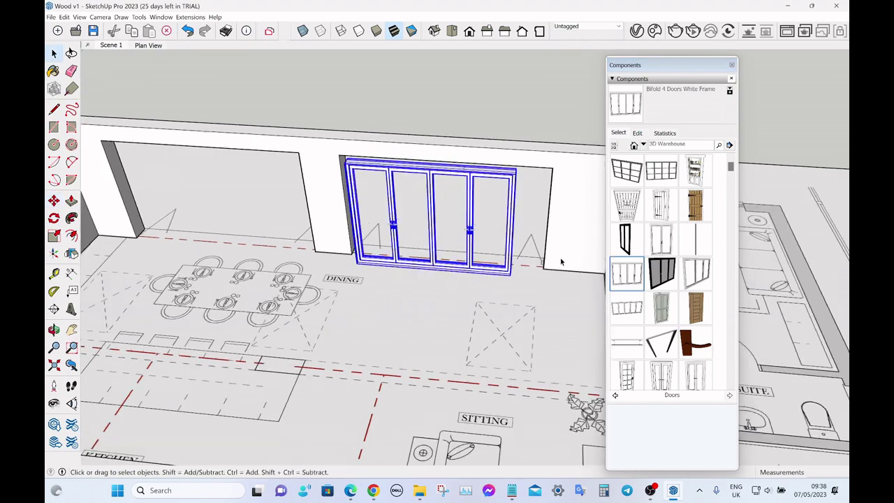
pyautogui.press('m')
pyautogui.click(278, 278)
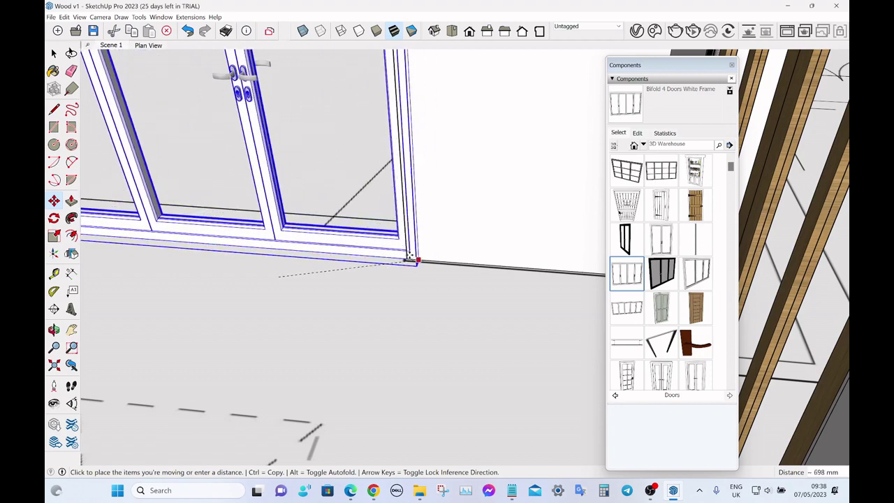
pyautogui.click(407, 259)
pyautogui.press('space')
pyautogui.scroll(-5, 465, 315)
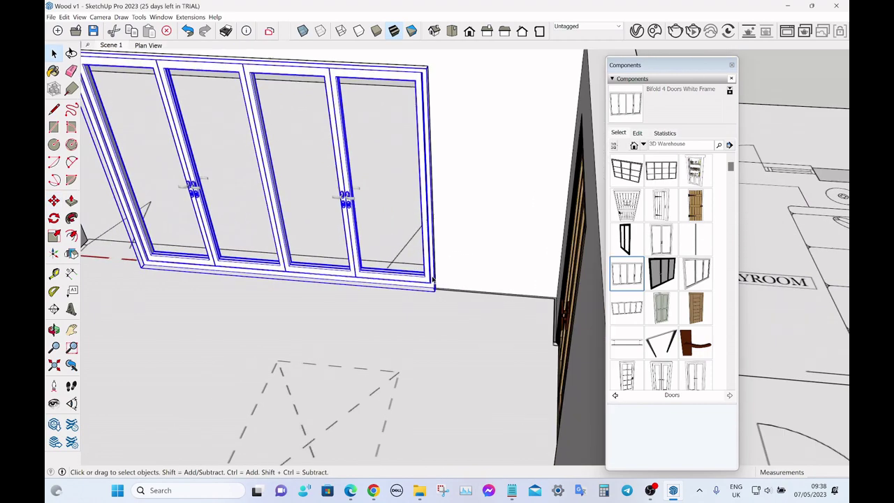
pyautogui.scroll(8, 424, 305)
pyautogui.press('m')
pyautogui.click(427, 296)
pyautogui.click(426, 296)
pyautogui.press('space')
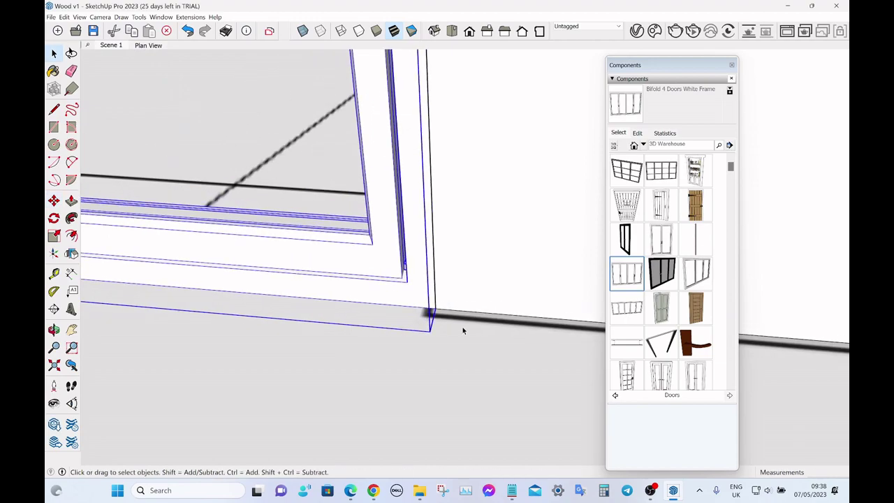
# Stretch the bifold doors' width to the opposite jamb so they fill the opening nearest the end wall.
pyautogui.scroll(-8, 467, 325)
pyautogui.press('s')
pyautogui.scroll(10, 375, 292)
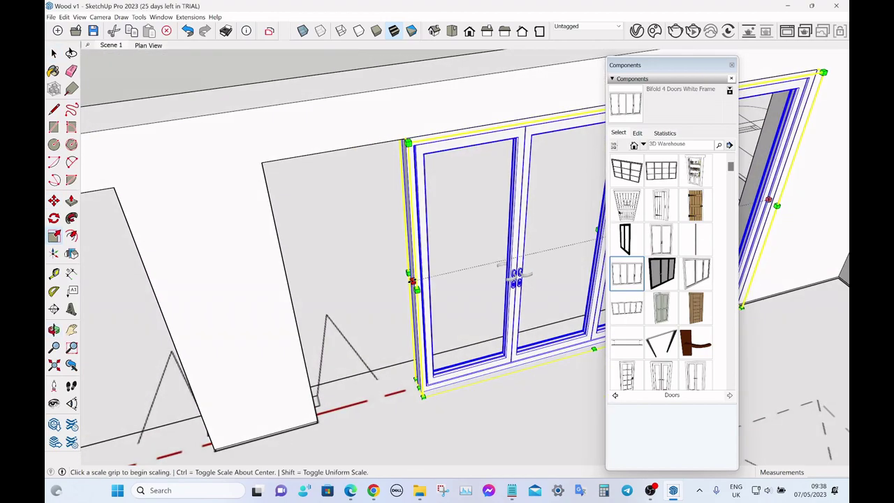
pyautogui.click(413, 280)
pyautogui.moveTo(394, 284); pyautogui.dragTo(275, 266, button='middle')
pyautogui.click(283, 268)
pyautogui.press('space')
pyautogui.scroll(-8, 460, 255)
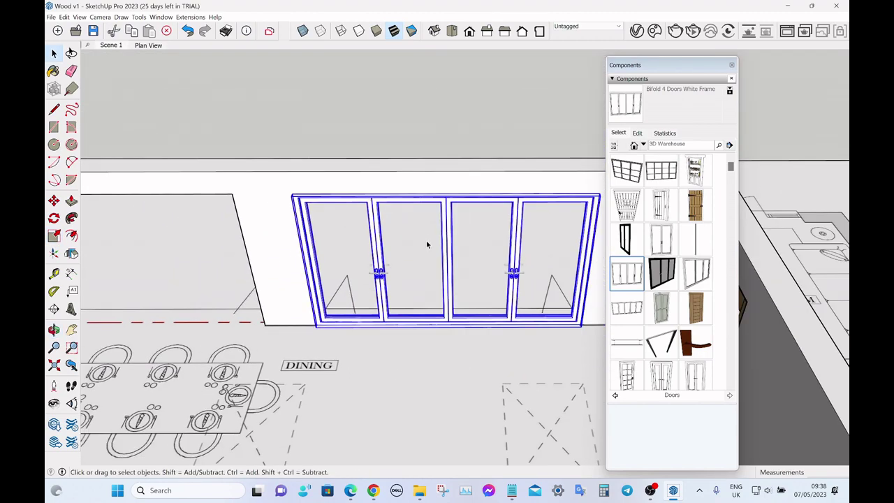
# Copy the fitted bifold doors along the wall into the neighbouring opening beside the dining table.
pyautogui.scroll(-1, 461, 255)
pyautogui.press('m')
pyautogui.click(493, 272)
pyautogui.press('ctrl')
pyautogui.click(388, 274)
pyautogui.press('space')
# Scale the copied bifold doors' width to meet the jamb of the dining table opening, and close the component browser.
pyautogui.scroll(8, 308, 272)
pyautogui.scroll(4, 306, 279)
pyautogui.moveTo(306, 278); pyautogui.dragTo(286, 271, button='middle')
pyautogui.press('s')
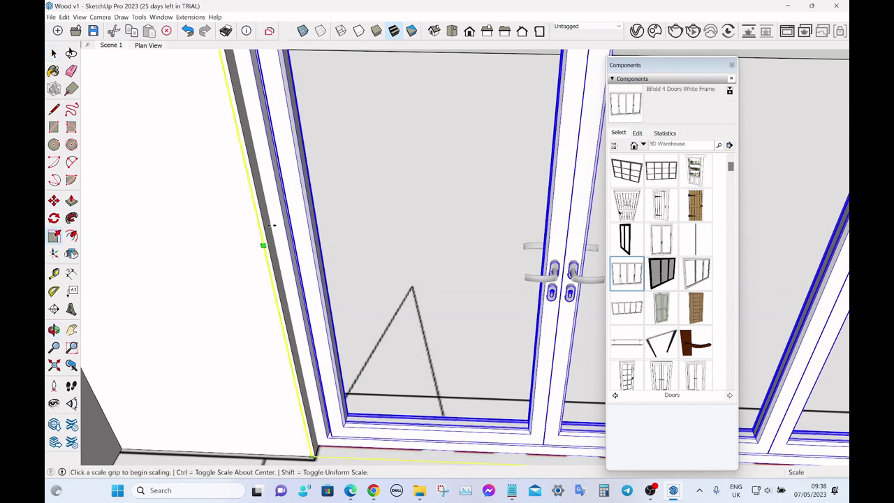
pyautogui.moveTo(271, 233); pyautogui.dragTo(266, 206, button='middle')
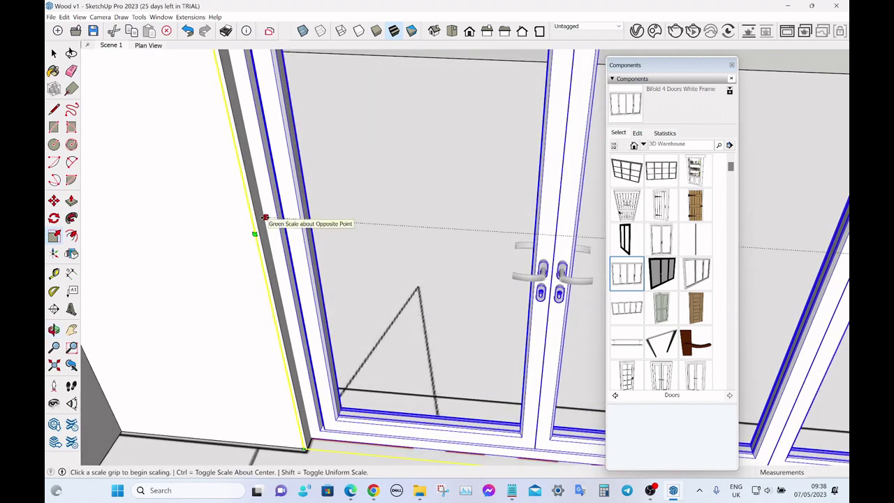
pyautogui.click(264, 218)
pyautogui.click(267, 218)
pyautogui.press('space')
pyautogui.scroll(-6, 296, 251)
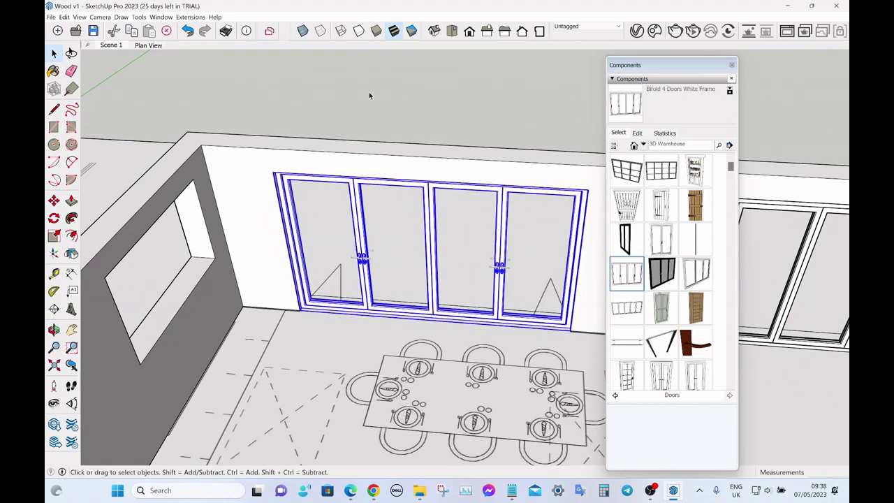
pyautogui.click(369, 91)
pyautogui.click(732, 65)
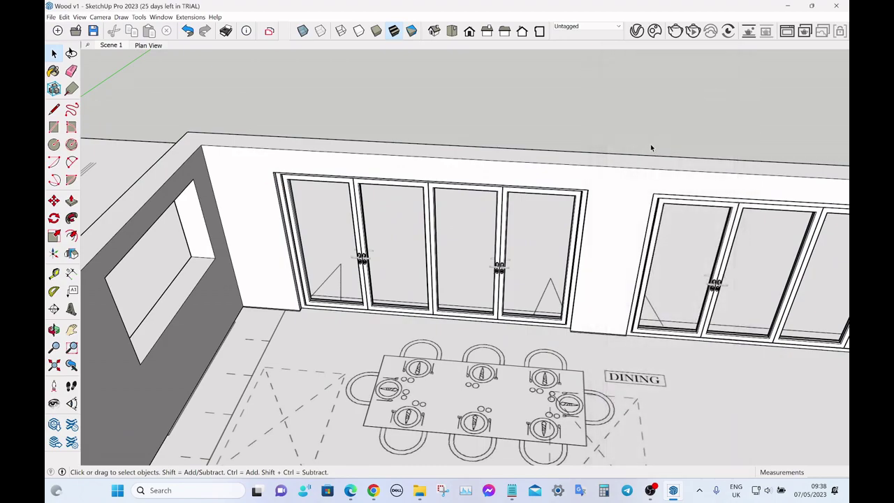
# Move the dining table opening's bifold doors outward by their bottom outer corner onto the jamb's bottom corner at the exterior wall face.
pyautogui.moveTo(573, 232); pyautogui.dragTo(385, 192, button='middle')
pyautogui.click(393, 208)
pyautogui.scroll(10, 547, 217)
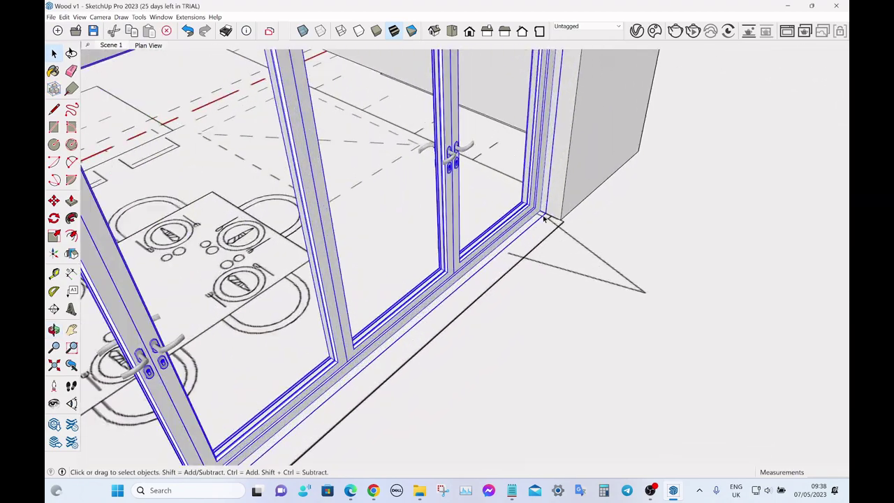
pyautogui.press('m')
pyautogui.click(548, 213)
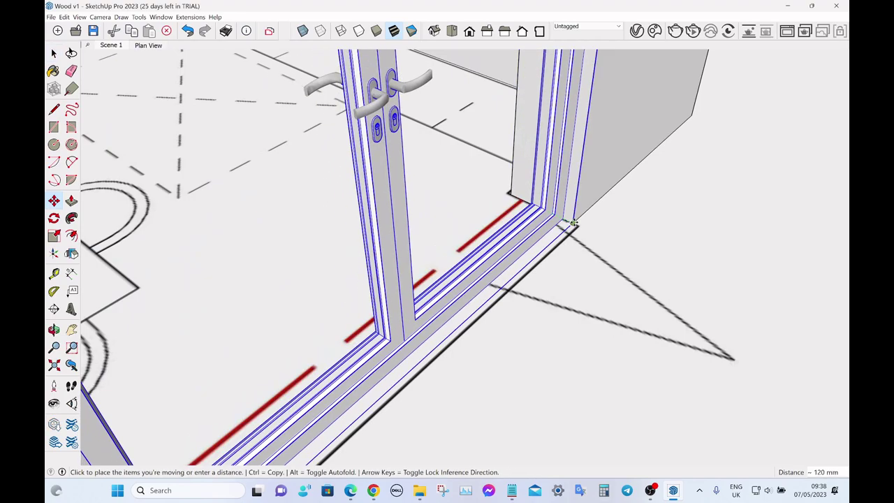
pyautogui.click(572, 221)
pyautogui.press('space')
pyautogui.scroll(-3, 591, 195)
# Move the other bifold doors outward by their bottom outer corner onto their jamb's exterior bottom corner, and deselect them.
pyautogui.scroll(-6, 603, 170)
pyautogui.scroll(3, 479, 289)
pyautogui.click(471, 285)
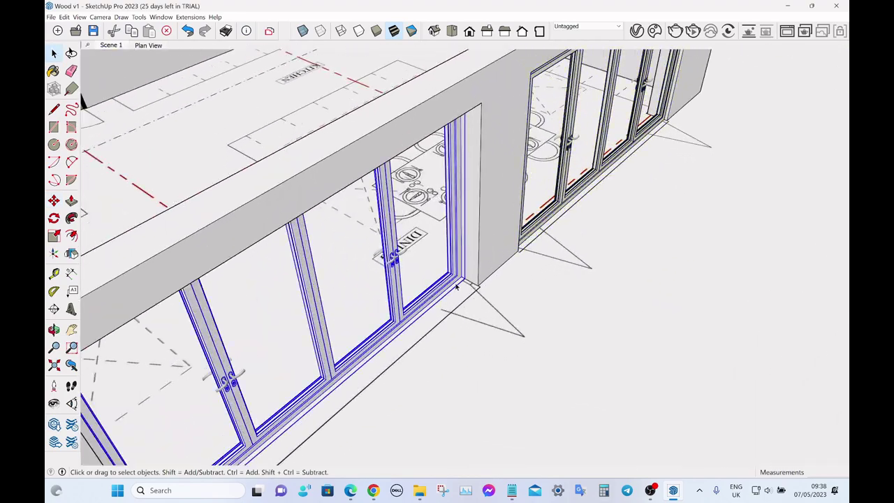
pyautogui.scroll(4, 470, 285)
pyautogui.scroll(2, 471, 285)
pyautogui.press('m')
pyautogui.click(447, 258)
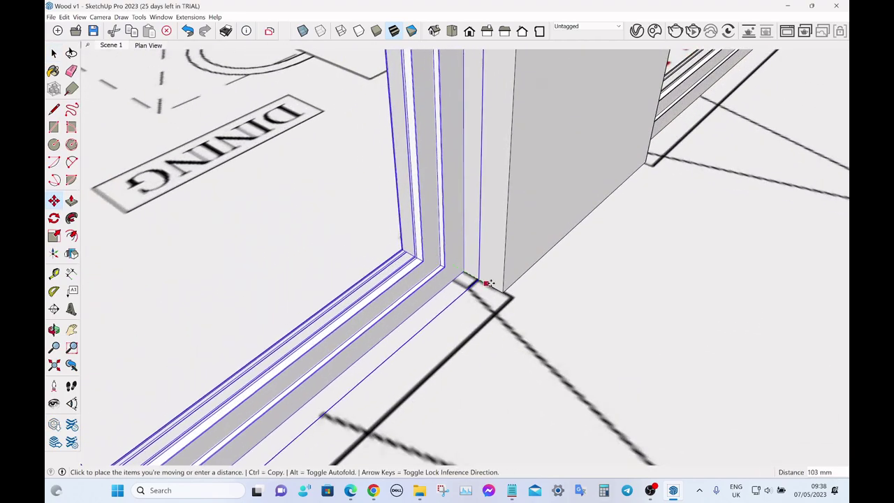
pyautogui.click(503, 290)
pyautogui.press('space')
pyautogui.scroll(-5, 657, 254)
pyautogui.scroll(-10, 640, 234)
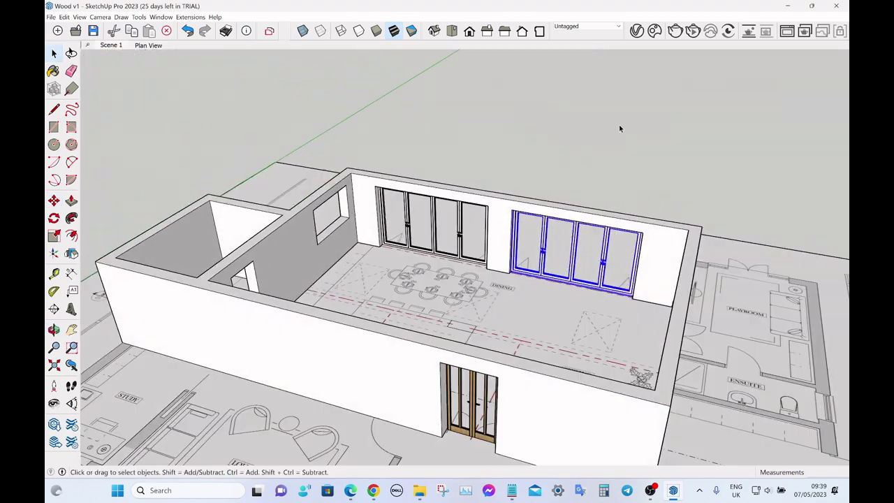
pyautogui.click(620, 128)
# View the kitchen window wall with X-ray transparency on and off again, and select the connected wall geometry.
pyautogui.moveTo(619, 174); pyautogui.dragTo(535, 174, button='middle')
pyautogui.scroll(-2, 629, 162)
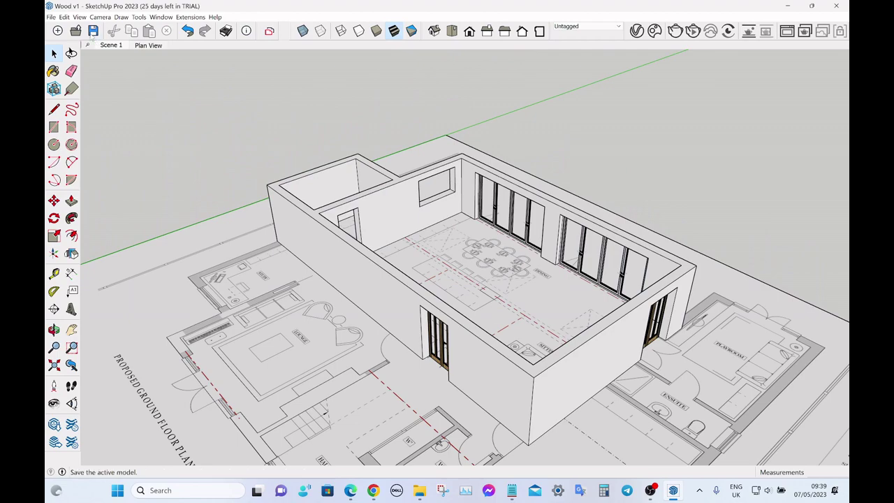
pyautogui.scroll(8, 401, 155)
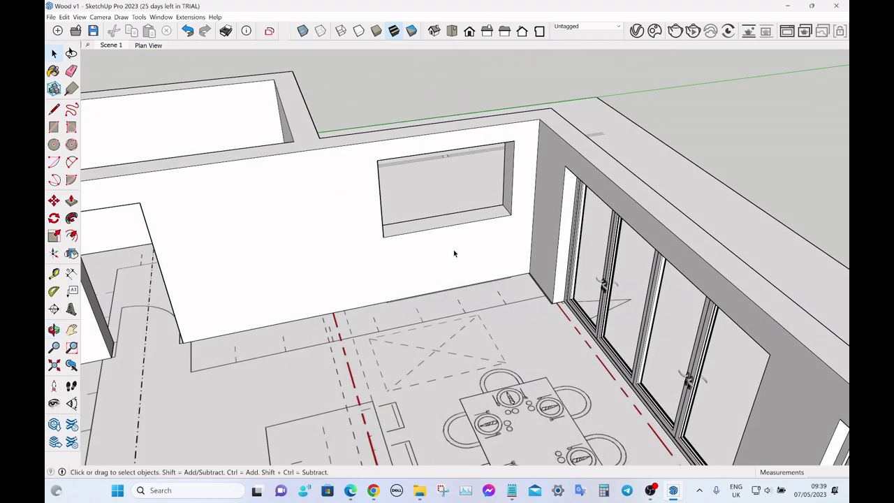
pyautogui.click(453, 254)
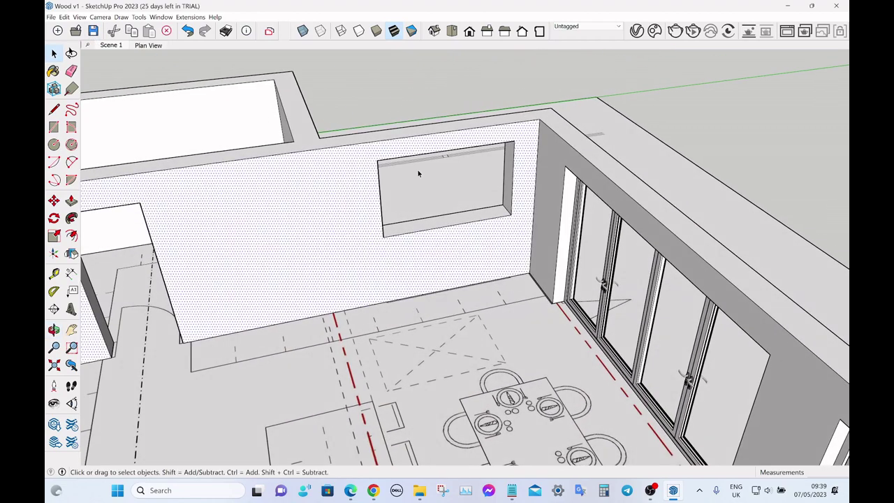
pyautogui.click(303, 30)
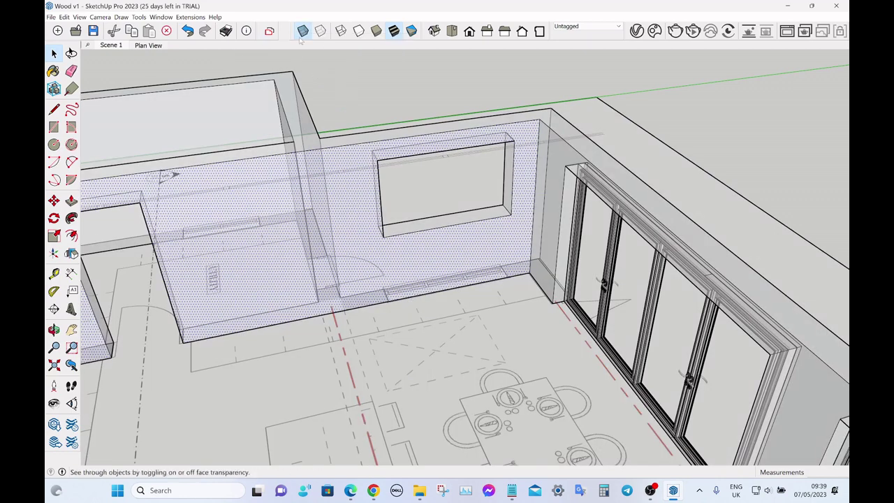
pyautogui.press('x')
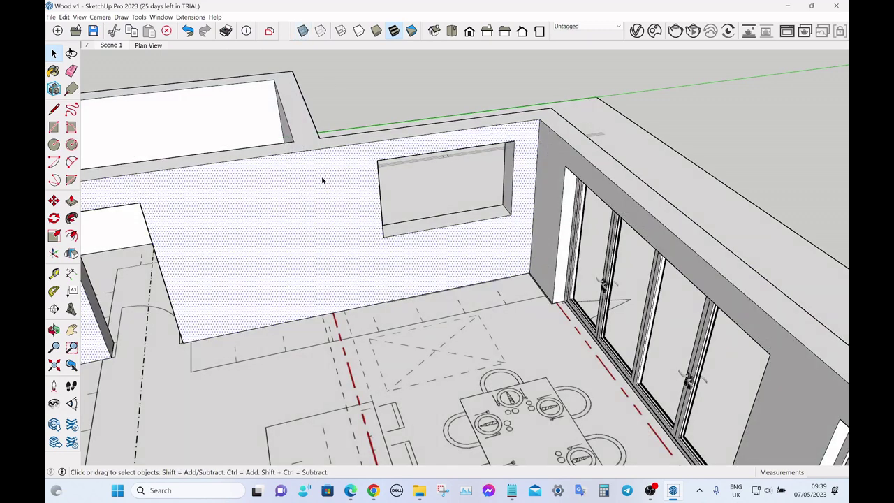
pyautogui.tripleClick(291, 185)
pyautogui.rightClick(291, 185)
pyautogui.moveTo(350, 267)
pyautogui.click(501, 268)
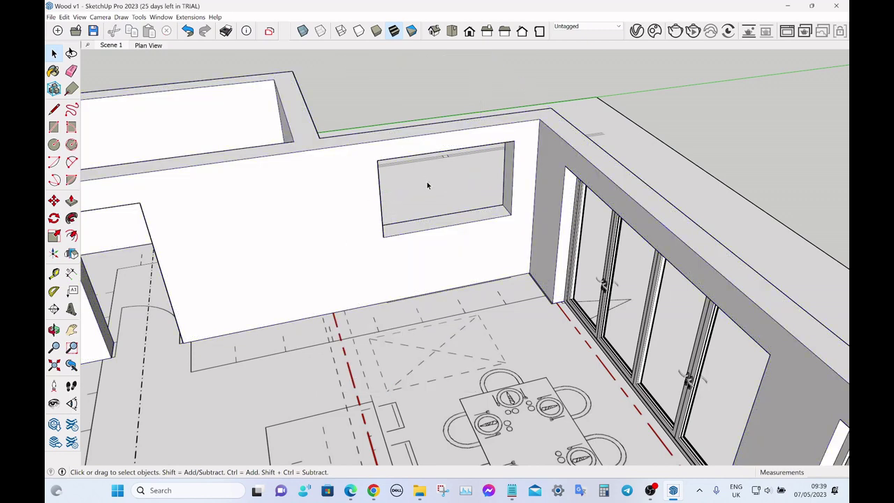
# Place the Plain Window 3 Panes 1100mm Height component from the Windows collection at the kitchen window opening.
pyautogui.hotkey('shift', 'c')
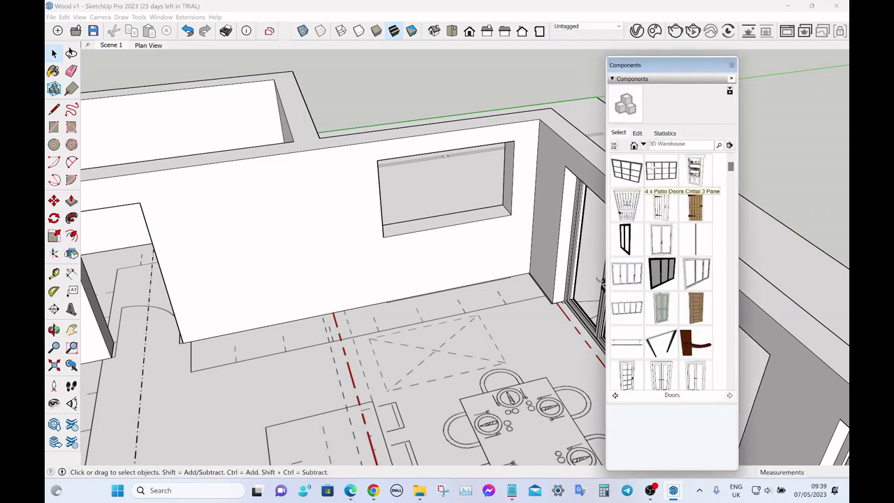
pyautogui.click(643, 145)
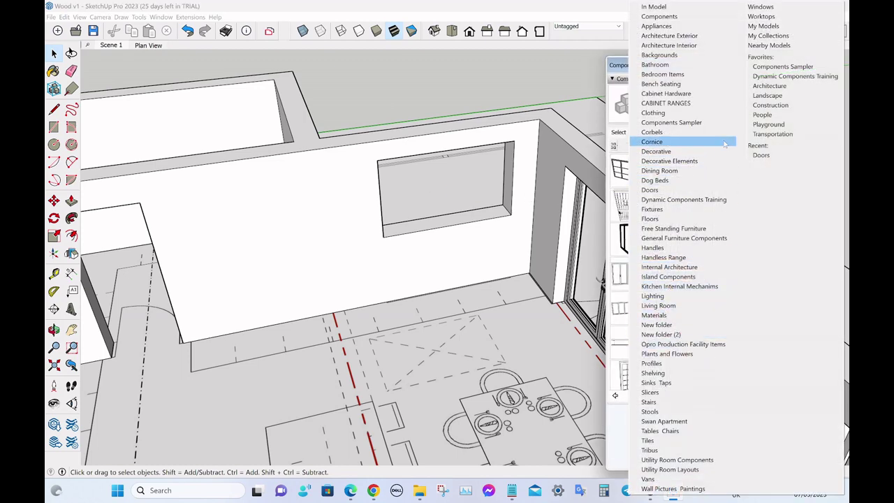
pyautogui.click(761, 7)
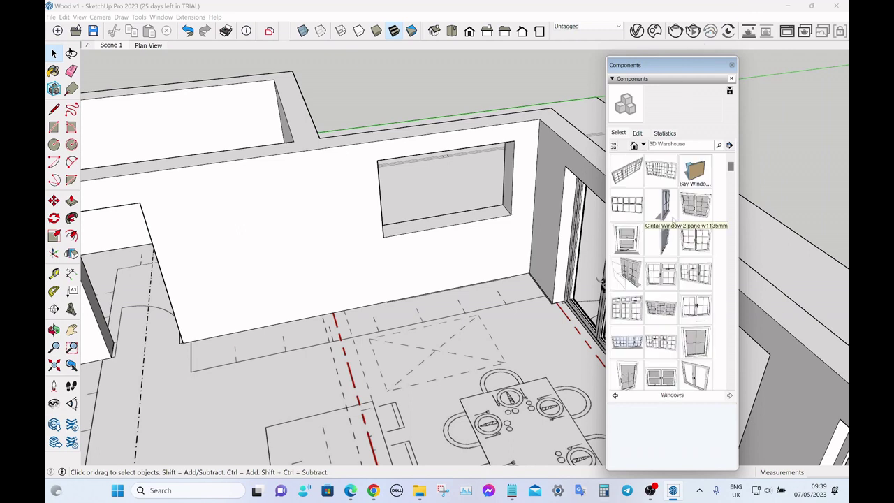
pyautogui.scroll(-3, 670, 217)
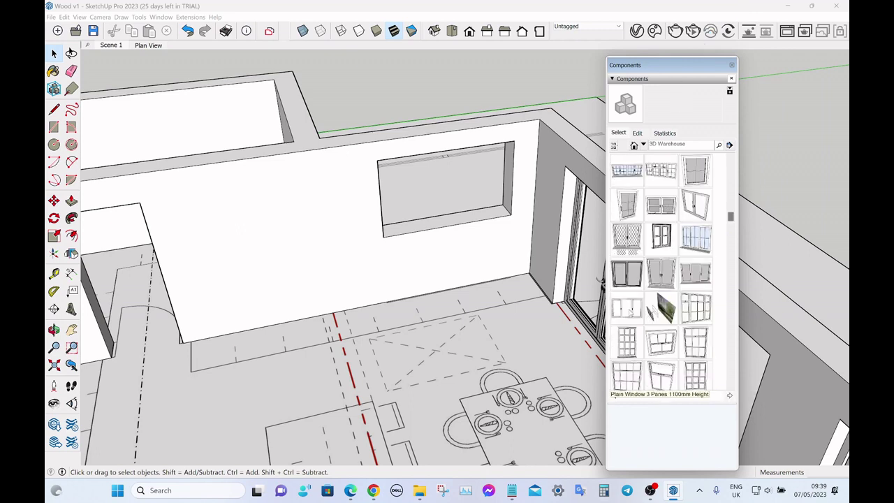
pyautogui.click(626, 309)
pyautogui.click(400, 236)
# Move the three-pane window by its bottom corner onto the matching bottom corner of the kitchen window opening.
pyautogui.scroll(5, 400, 239)
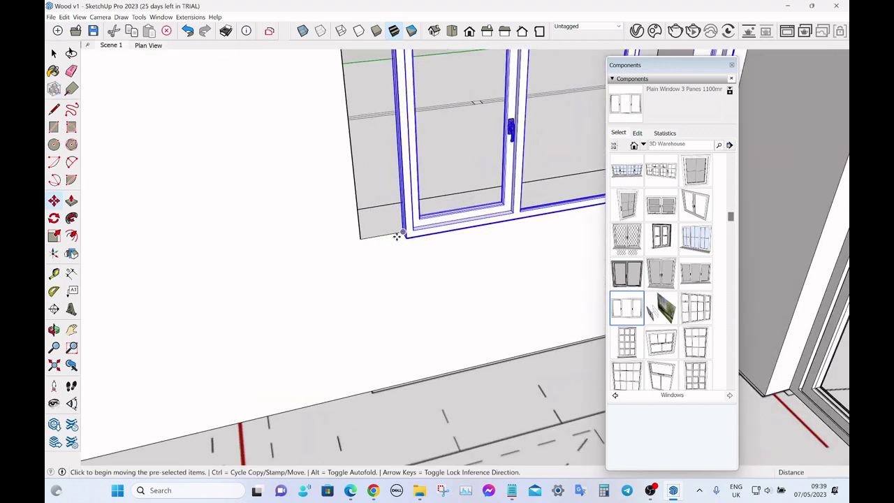
pyautogui.scroll(2, 400, 238)
pyautogui.click(412, 239)
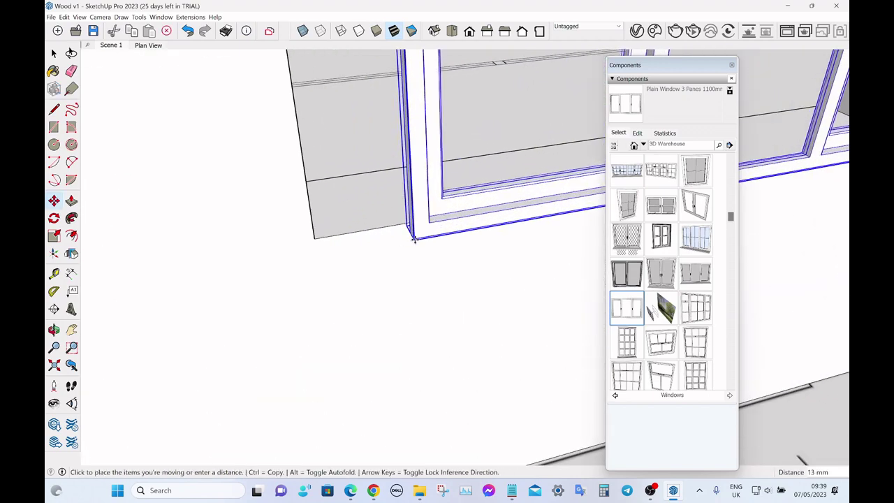
pyautogui.click(313, 238)
pyautogui.scroll(-6, 245, 290)
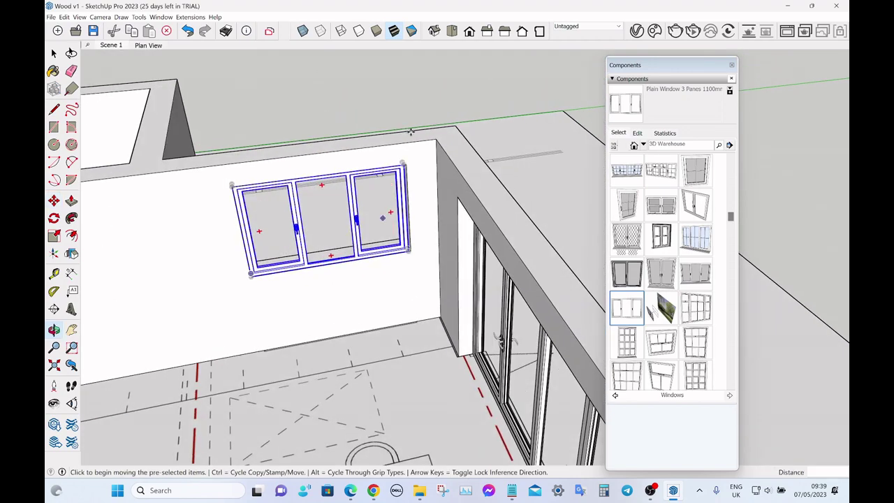
# Scale the three-pane window's width by about 1.01 so its side frame meets the edge of the kitchen window opening.
pyautogui.press('space')
pyautogui.click(403, 110)
pyautogui.scroll(6, 400, 246)
pyautogui.press('s')
pyautogui.scroll(3, 419, 223)
pyautogui.click(432, 197)
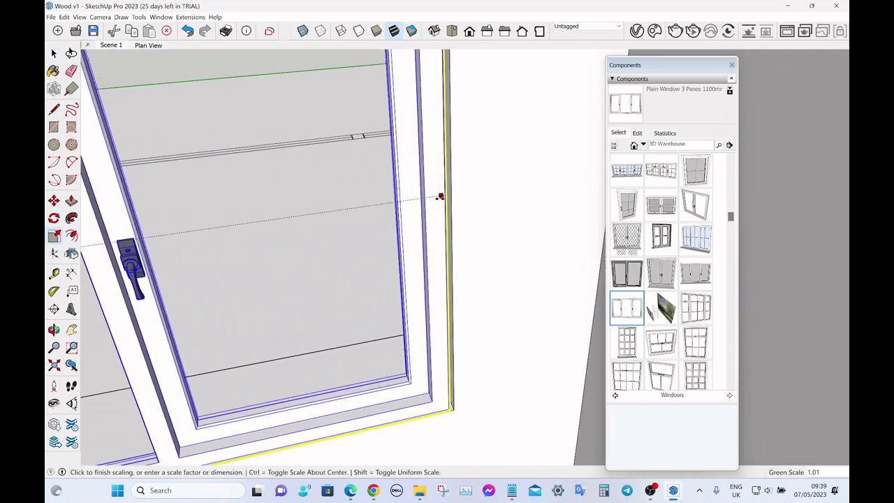
pyautogui.click(447, 196)
pyautogui.press('space')
# Move the three-pane window outward by its bottom corner onto the exterior bottom corner of the kitchen window opening.
pyautogui.scroll(-6, 470, 279)
pyautogui.moveTo(454, 272); pyautogui.dragTo(231, 240, button='middle')
pyautogui.scroll(-2, 244, 231)
pyautogui.scroll(8, 489, 207)
pyautogui.press('m')
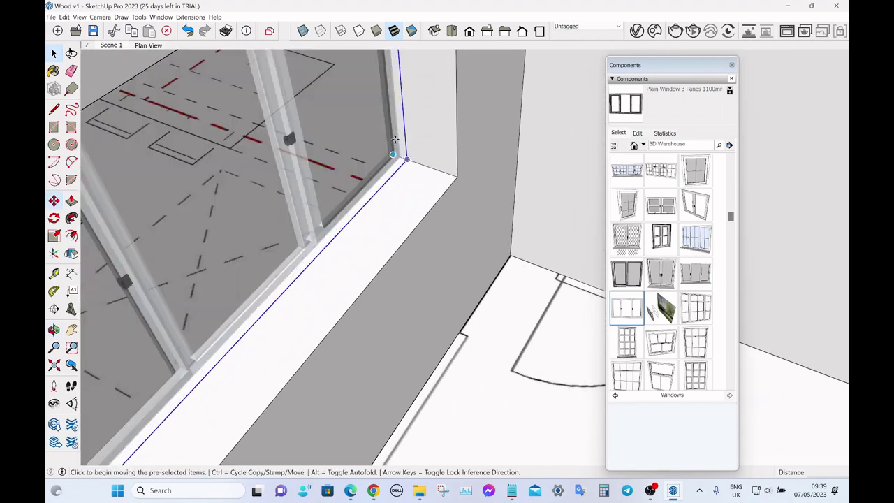
pyautogui.click(406, 158)
pyautogui.click(455, 176)
pyautogui.press('space')
# Close the component browser, update Scene 1 to an exterior view of the bifold doors and kitchen window, and deselect the window.
pyautogui.scroll(-5, 494, 182)
pyautogui.scroll(-4, 496, 184)
pyautogui.scroll(2, 481, 181)
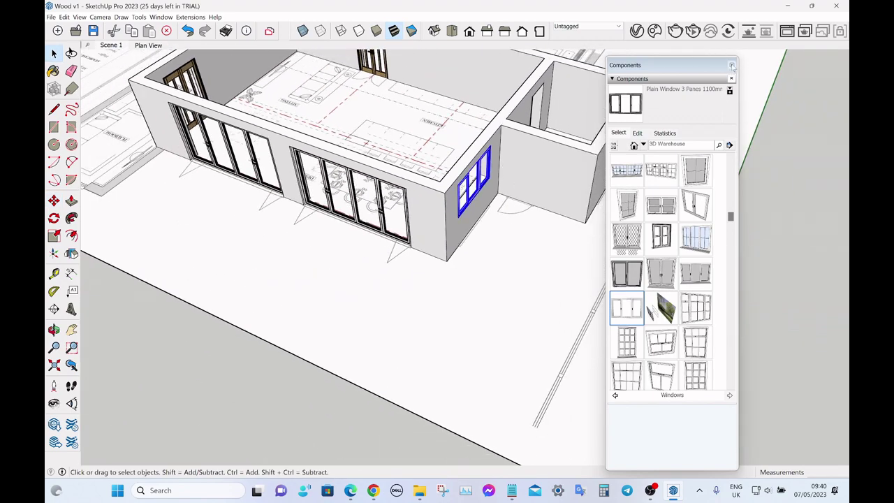
pyautogui.click(731, 65)
pyautogui.rightClick(114, 46)
pyautogui.click(134, 82)
pyautogui.click(458, 290)
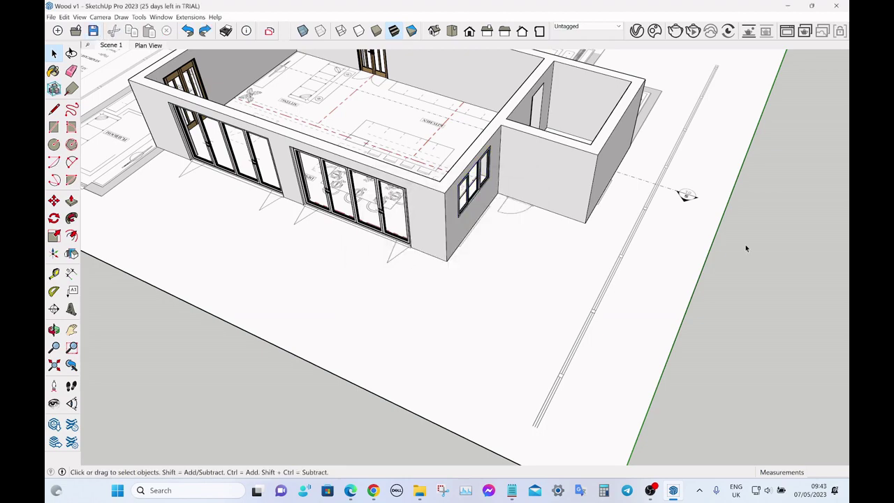
# Place the Howdens Dordonge Door Oak component from the Doors collection in front of the internal doorway beside the kitchen.
pyautogui.moveTo(402, 149); pyautogui.dragTo(719, 242, button='middle')
pyautogui.moveTo(615, 203); pyautogui.dragTo(602, 160, button='middle')
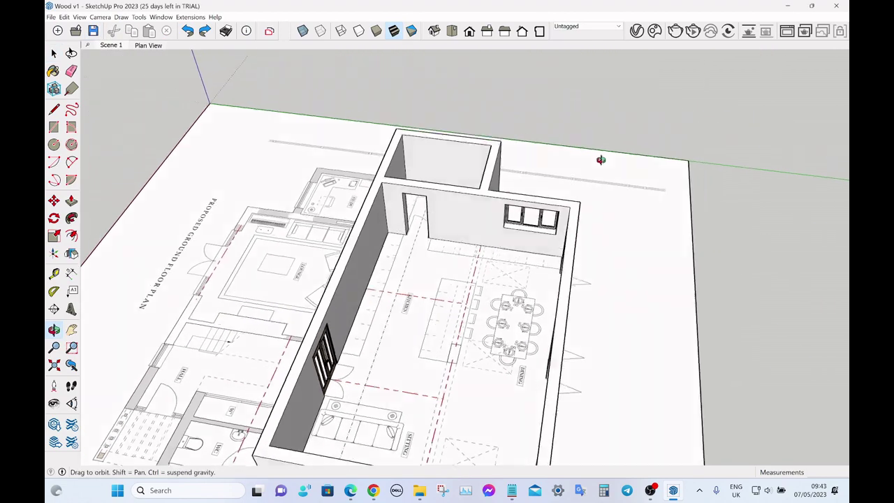
pyautogui.scroll(2, 424, 224)
pyautogui.scroll(2, 424, 223)
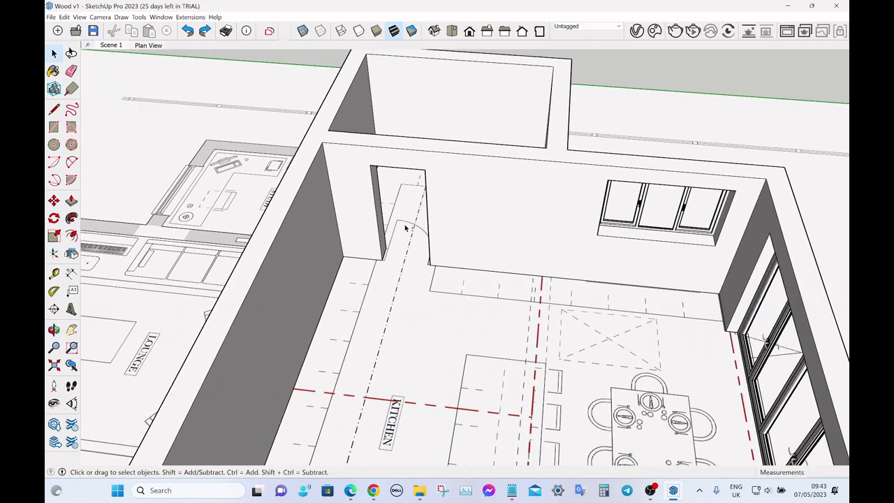
pyautogui.hotkey('shift', 'c')
pyautogui.click(643, 145)
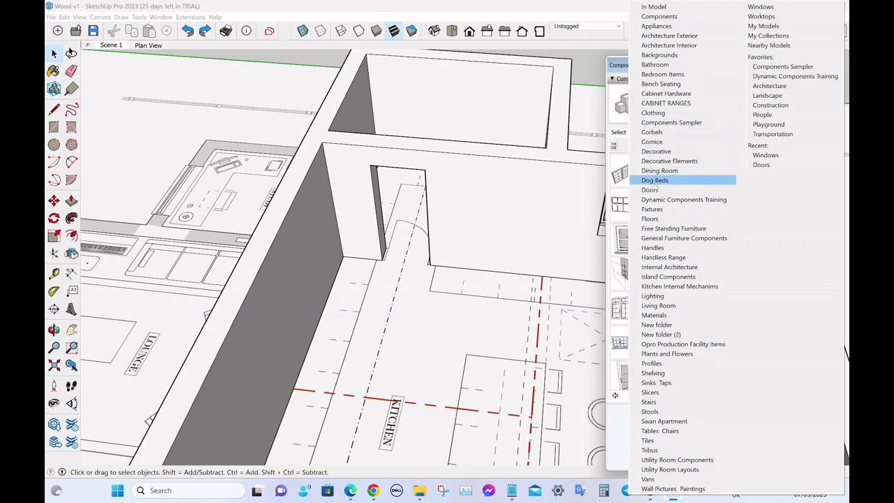
pyautogui.click(657, 190)
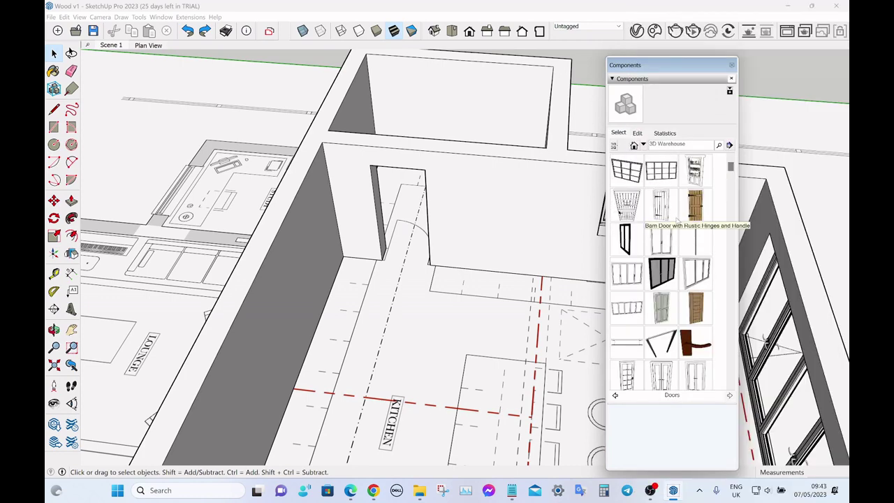
pyautogui.scroll(-6, 677, 219)
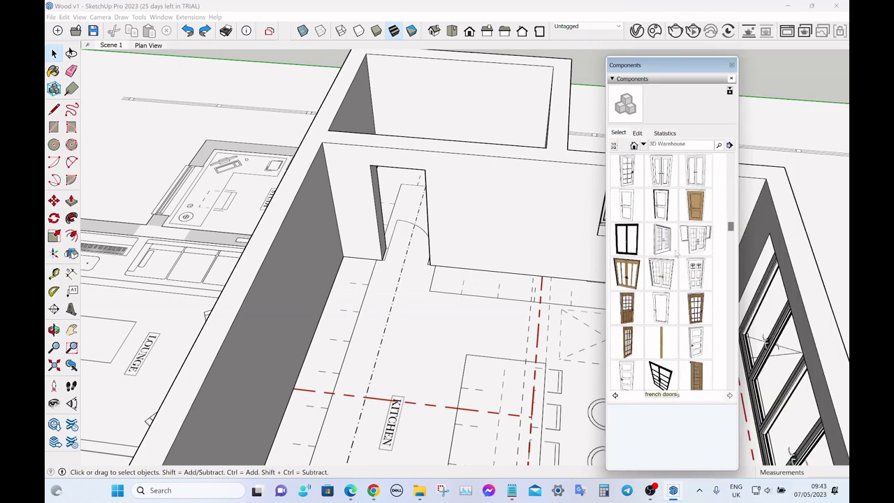
pyautogui.click(662, 343)
pyautogui.click(379, 289)
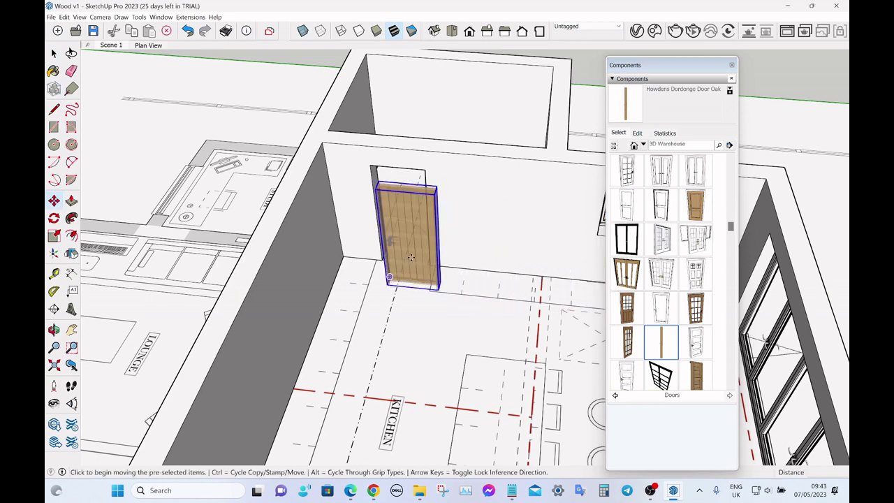
# Turn the oak door around so its handle is on the opposite side, and move it by its bottom corner onto the doorway's bottom corner.
pyautogui.scroll(5, 405, 239)
pyautogui.scroll(2, 414, 244)
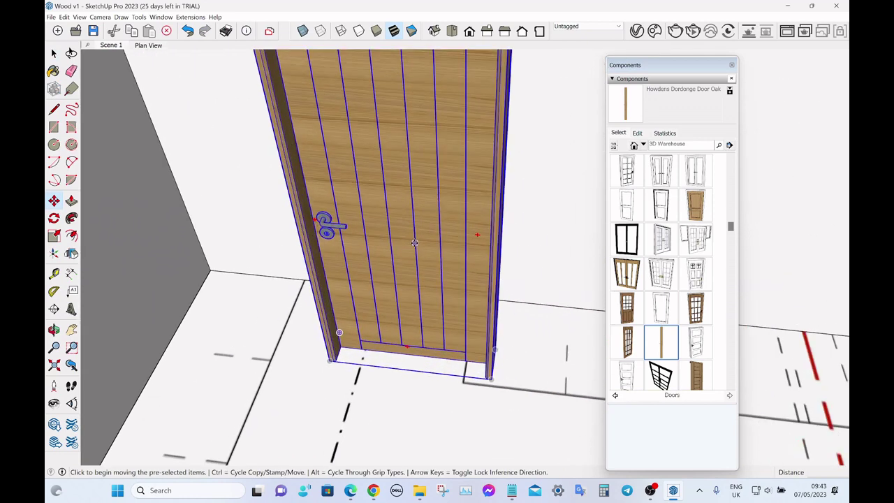
pyautogui.hotkey('ctrl', 'z')
pyautogui.press('space')
pyautogui.scroll(-3, 443, 269)
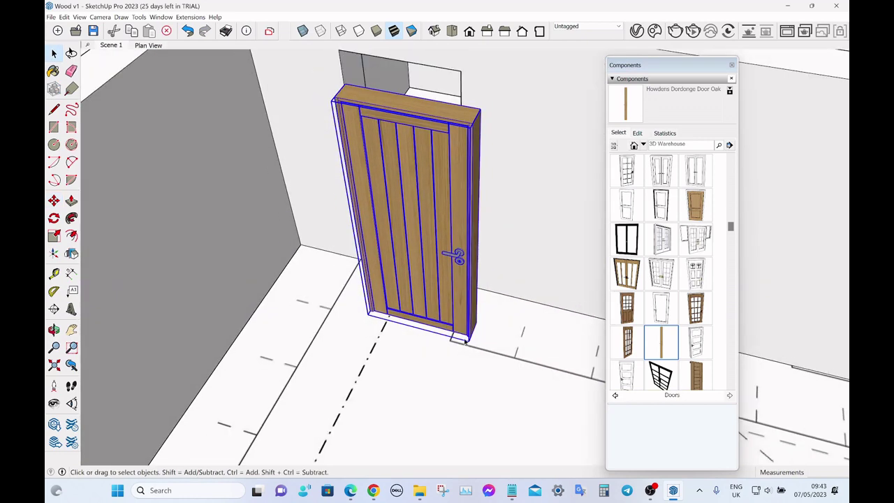
pyautogui.scroll(10, 466, 343)
pyautogui.press('m')
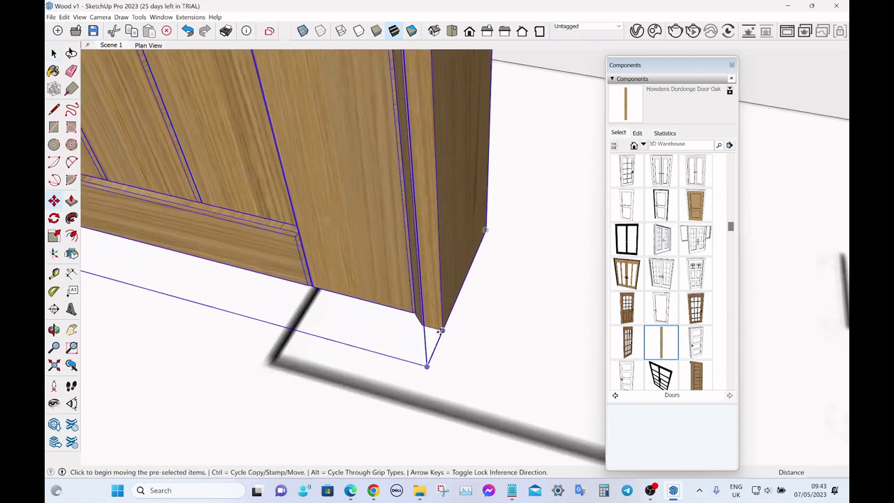
pyautogui.click(440, 331)
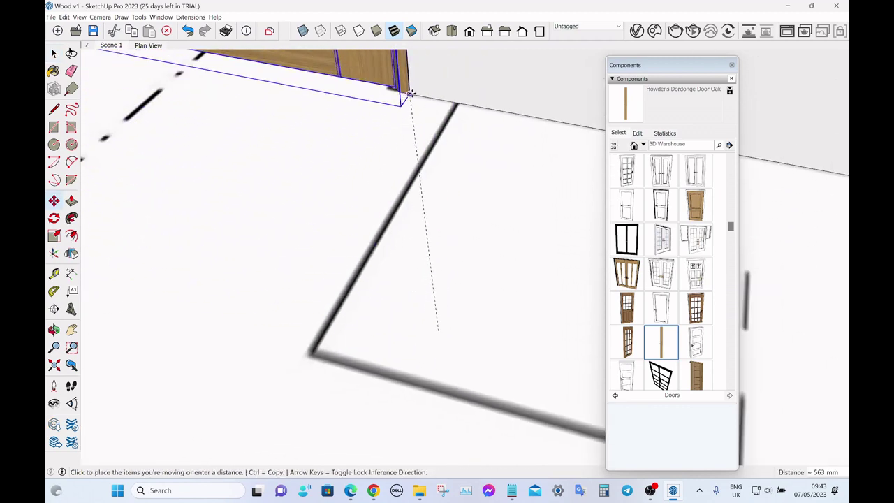
pyautogui.click(410, 94)
pyautogui.press('space')
# Scale the oak door's width by about 0.97 so its free side meets the edge of the doorway.
pyautogui.scroll(-6, 482, 202)
pyautogui.scroll(6, 335, 172)
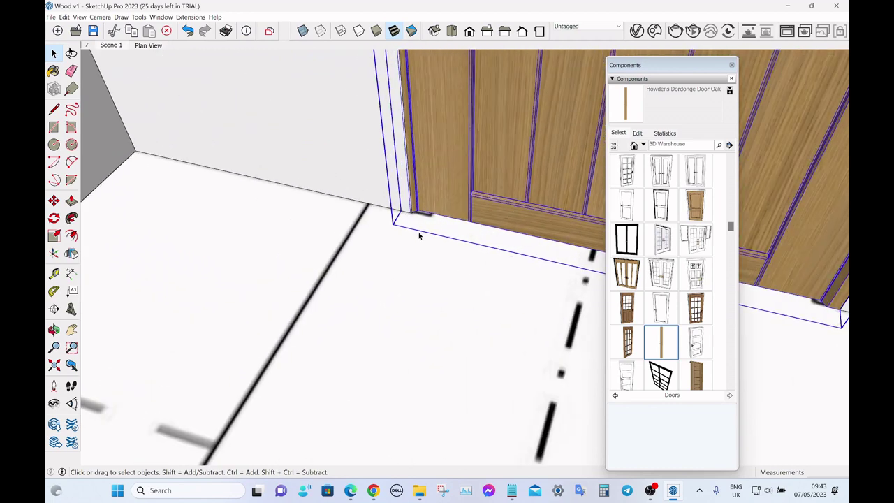
pyautogui.scroll(-6, 419, 236)
pyautogui.scroll(6, 412, 236)
pyautogui.press('s')
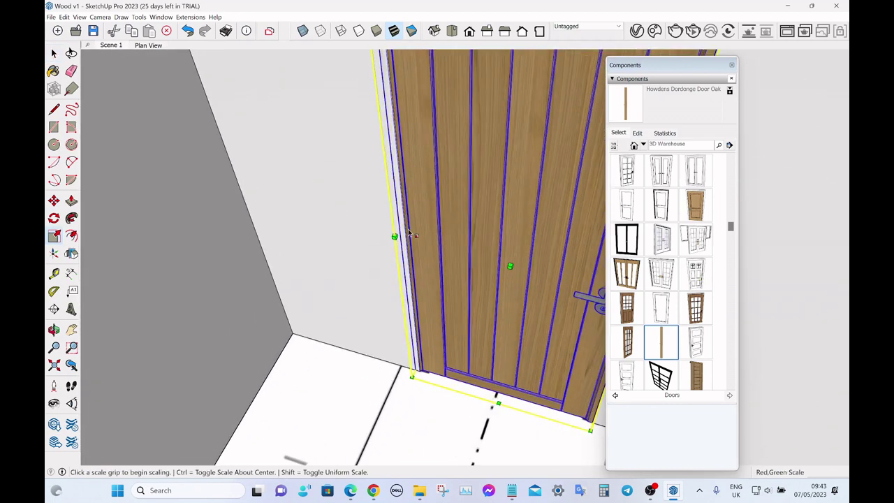
pyautogui.scroll(2, 409, 236)
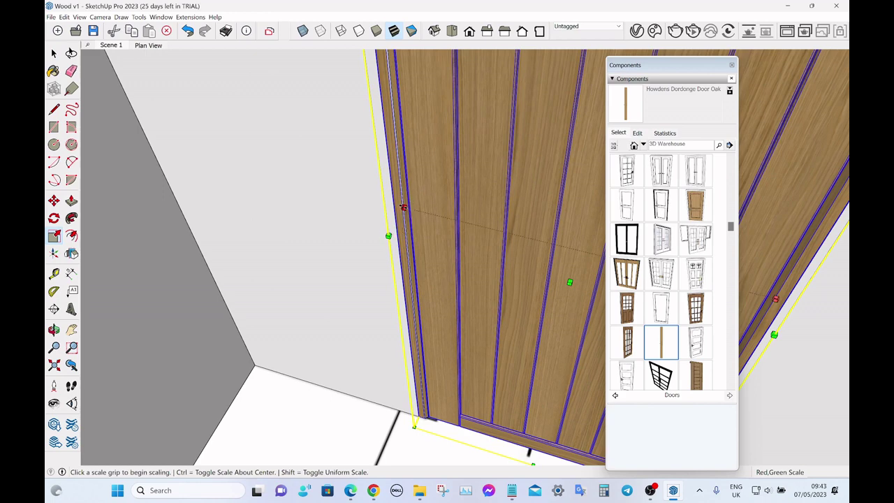
pyautogui.click(403, 207)
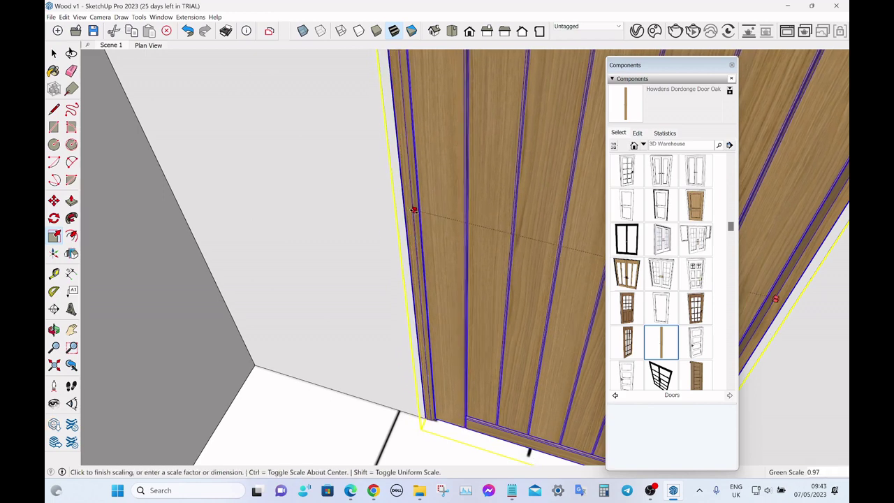
pyautogui.click(414, 210)
pyautogui.press('space')
pyautogui.scroll(-5, 410, 222)
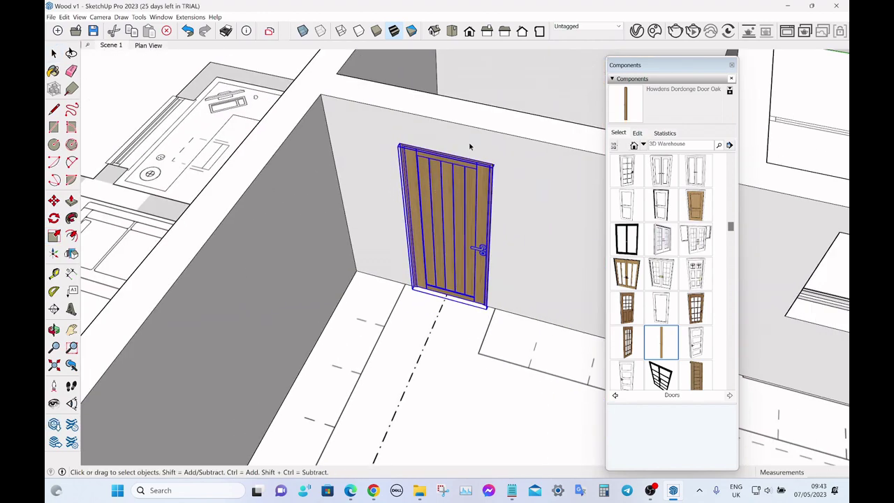
# Close the component browser, take the floor plan out of view and inspect the fitted doors and windows from both sides of the room.
pyautogui.scroll(-6, 424, 185)
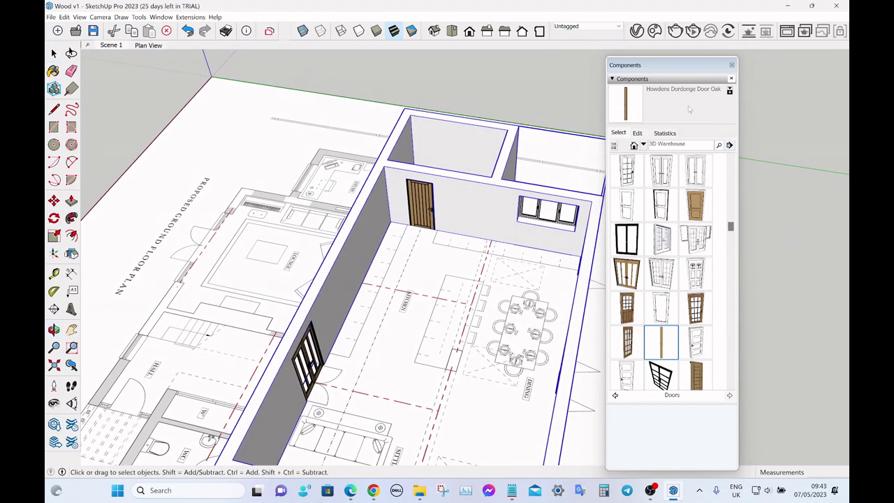
pyautogui.click(731, 65)
pyautogui.moveTo(691, 168); pyautogui.dragTo(547, 231, button='middle')
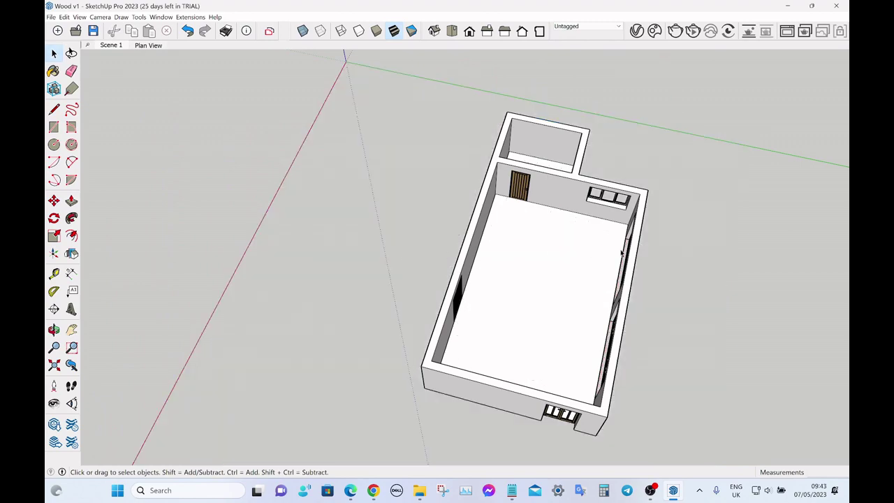
pyautogui.moveTo(398, 256); pyautogui.dragTo(421, 172, button='middle')
pyautogui.scroll(3, 422, 172)
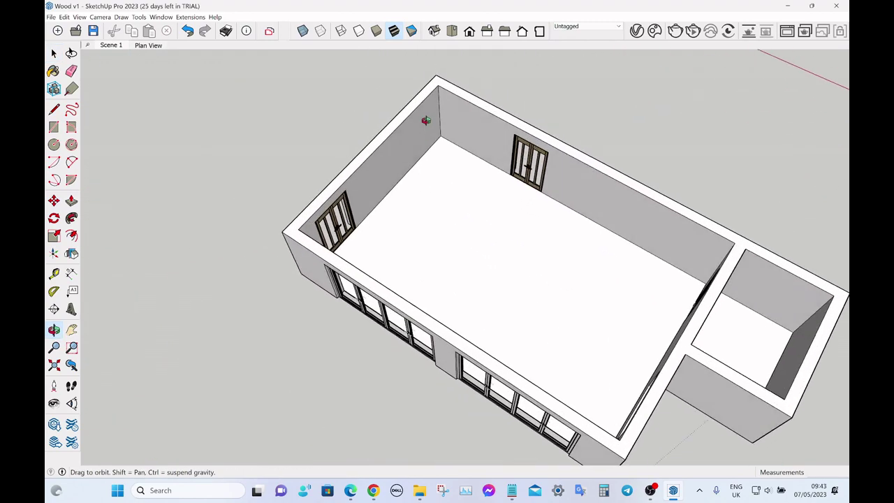